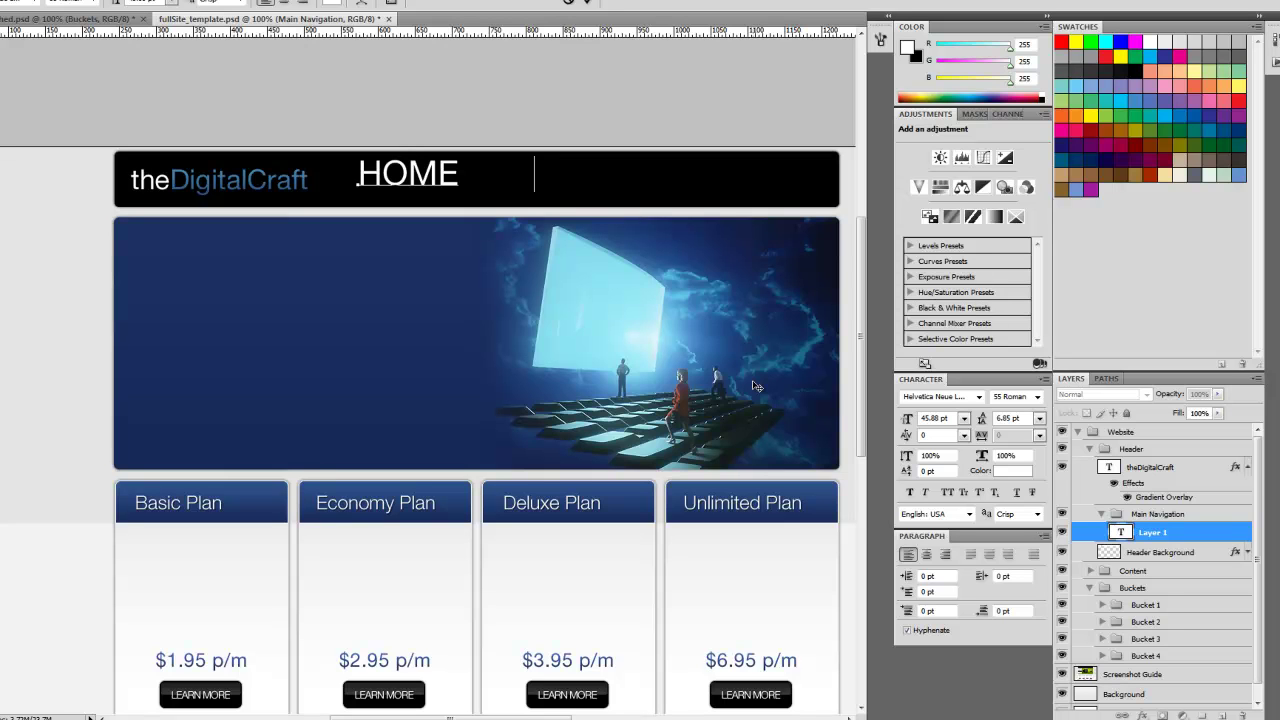
# Step: Complete the main navigation text so it reads HOME, SERVICES, HOSTING, CONTACT with wide gaps between the words
pyautogui.write('SERVICES        HOST')
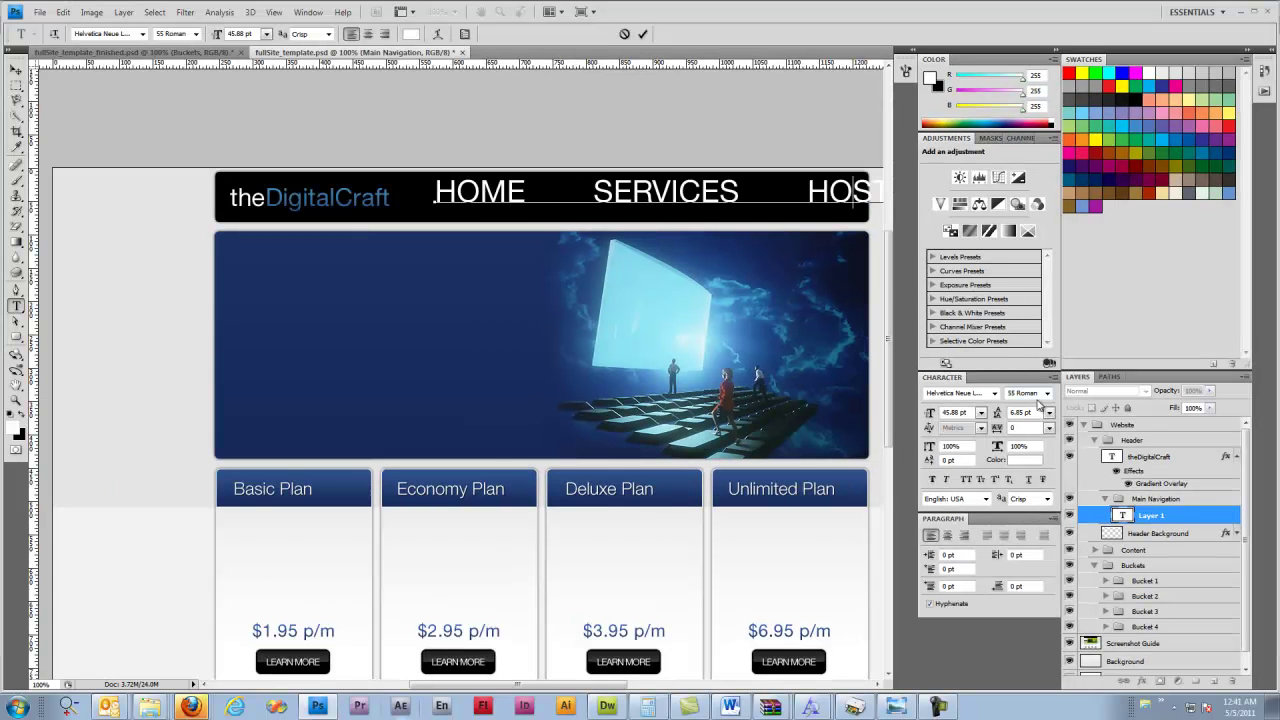
pyautogui.moveTo(930, 415); pyautogui.dragTo(925, 416)
pyautogui.click(16, 86)
# Step: Reduce the navigation text to 20.88 pt and move it farther right in the black header bar
pyautogui.moveTo(932, 418); pyautogui.dragTo(899, 420)
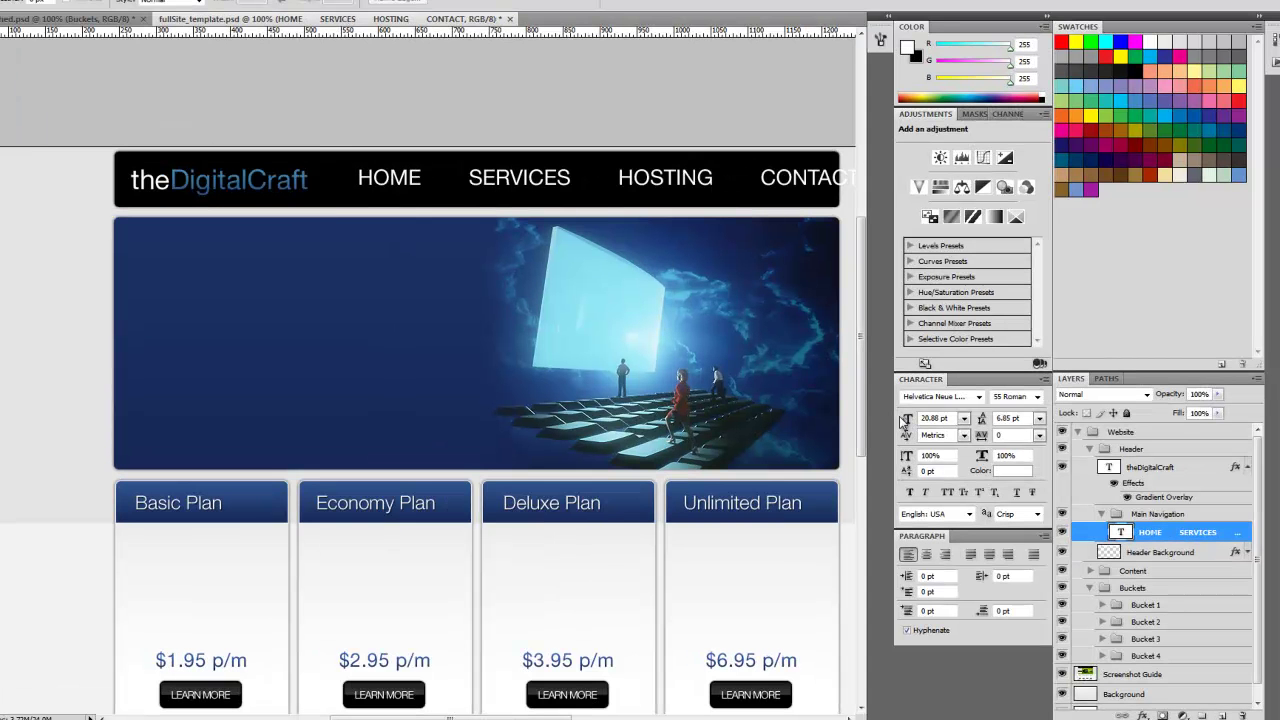
pyautogui.moveTo(461, 189); pyautogui.dragTo(515, 187)
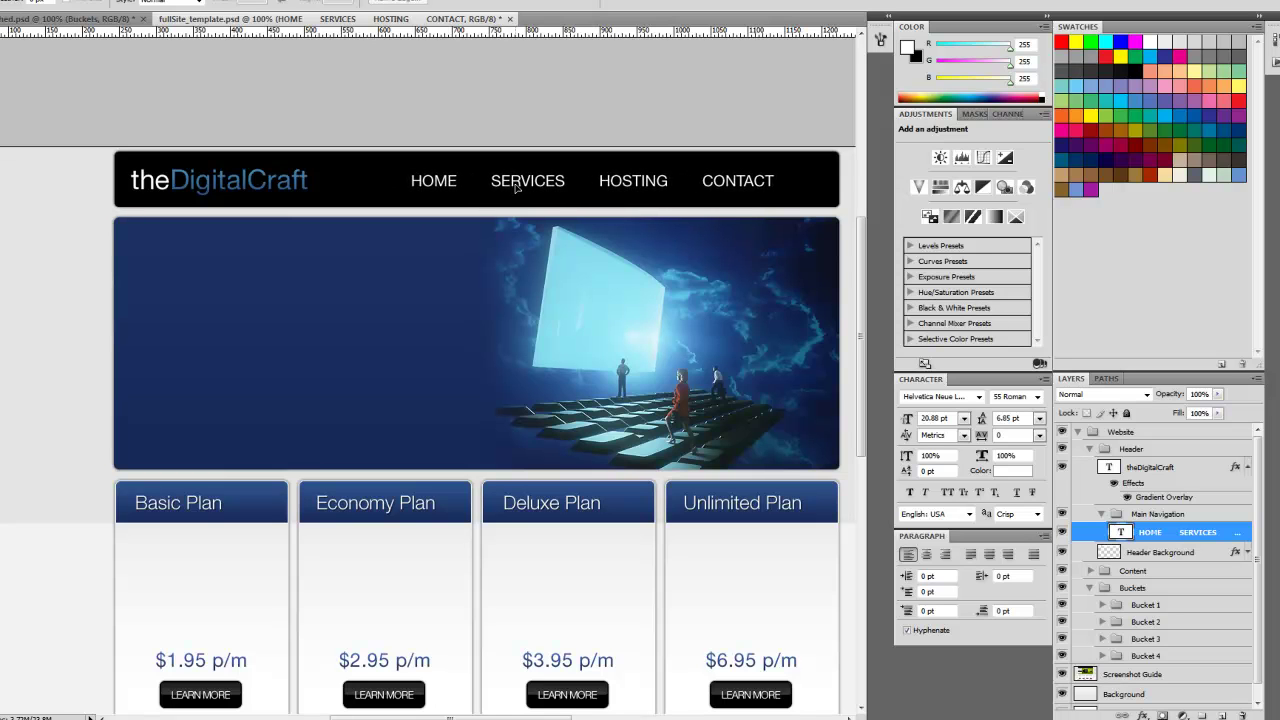
# Step: Try the 75 Bold and 65 Medium font styles on the navigation text
pyautogui.click(1037, 397)
pyautogui.click(1048, 101)
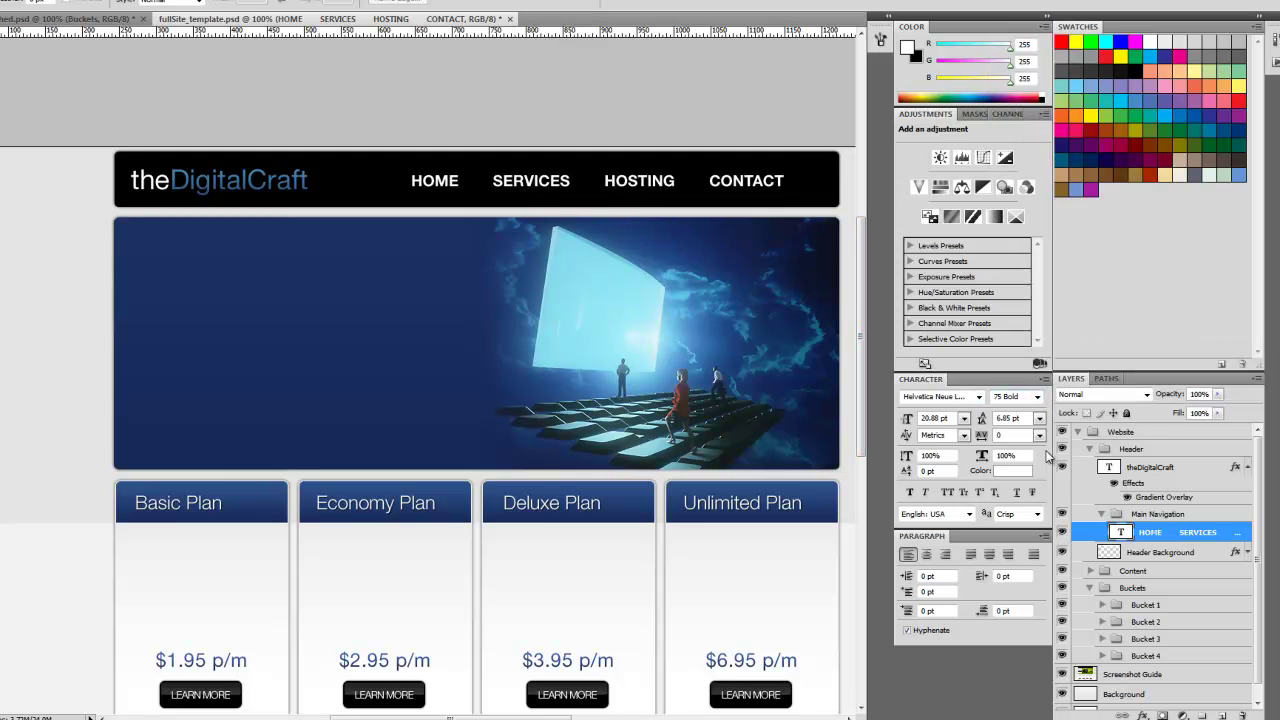
pyautogui.click(1037, 397)
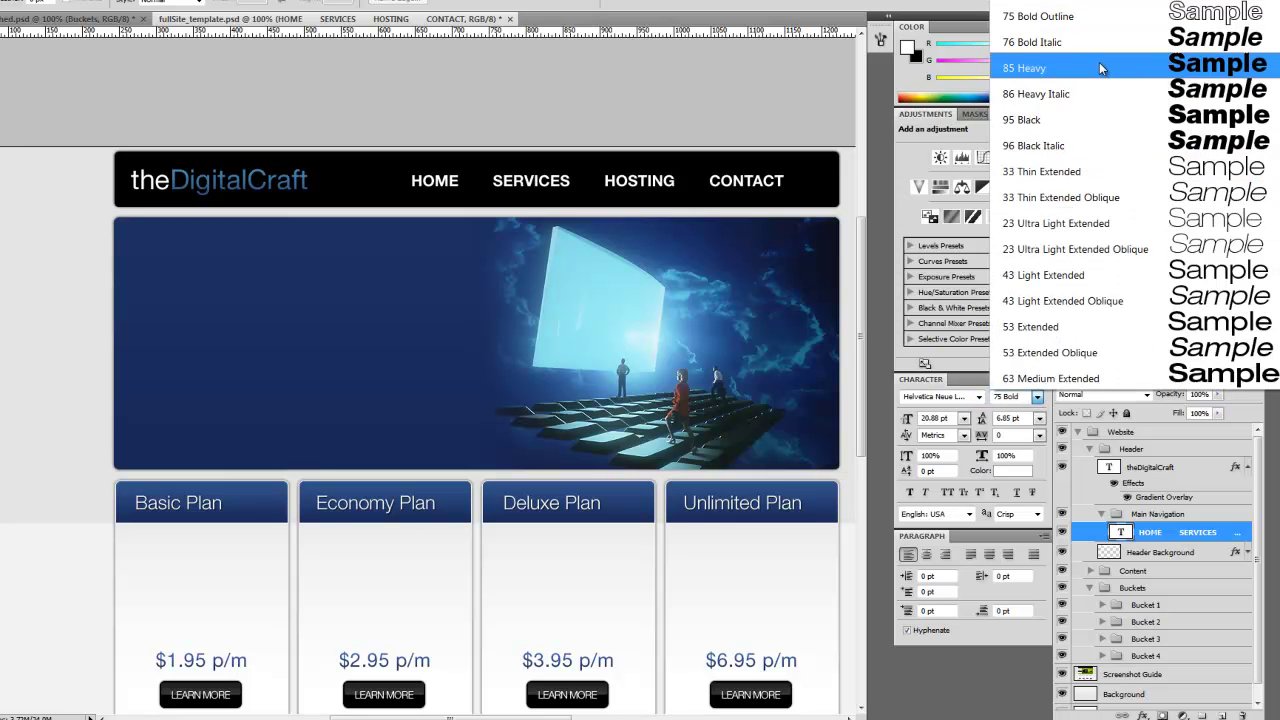
pyautogui.scroll(5, 1100, 80)
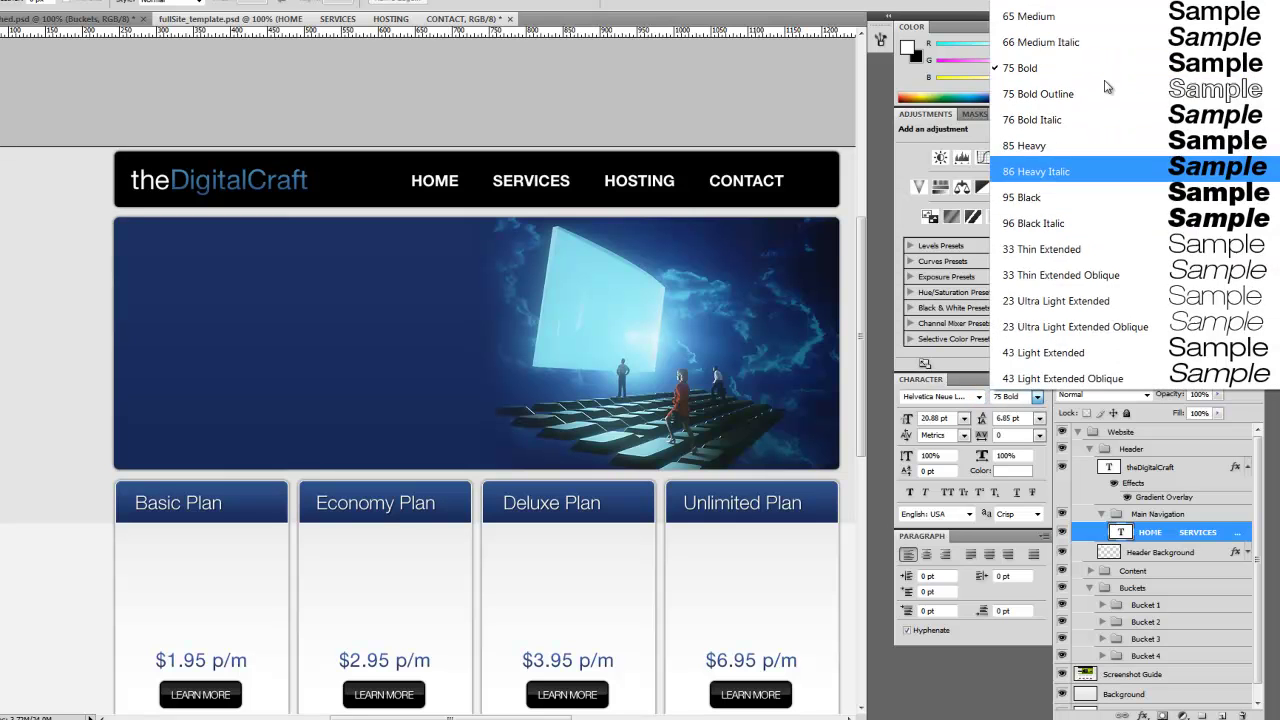
pyautogui.click(1122, 199)
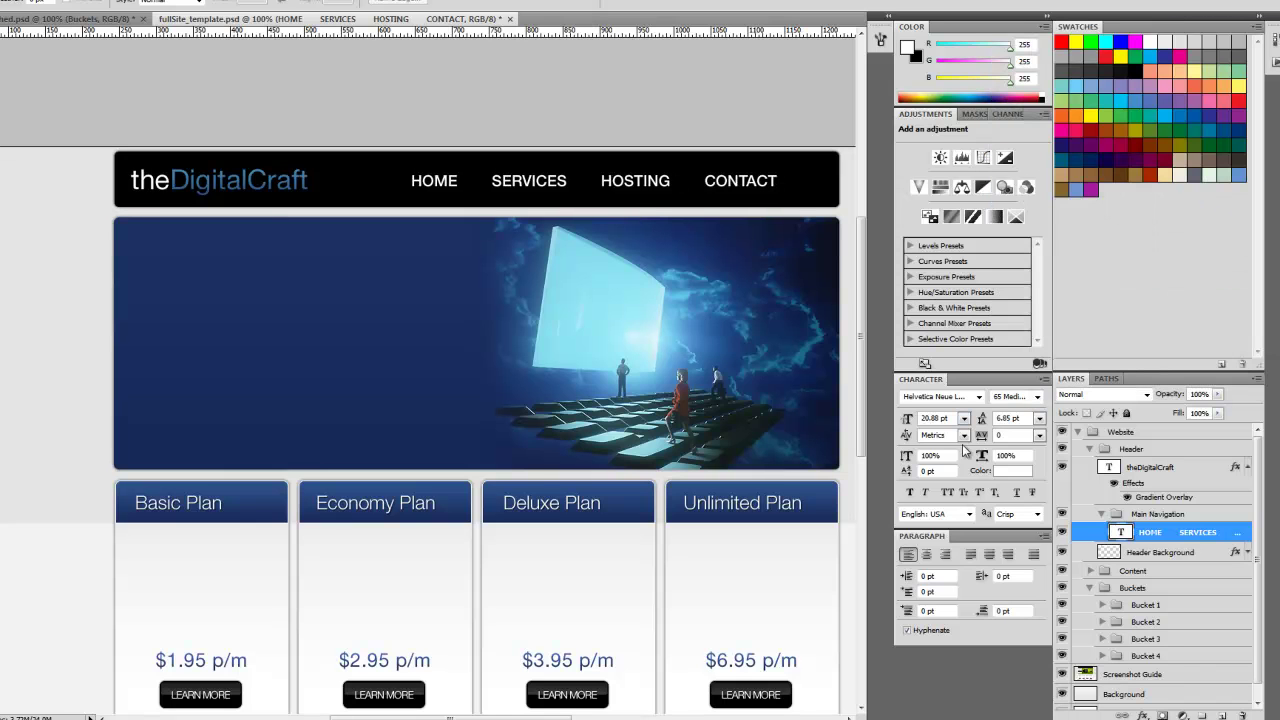
pyautogui.press('Up')
pyautogui.press('Up')
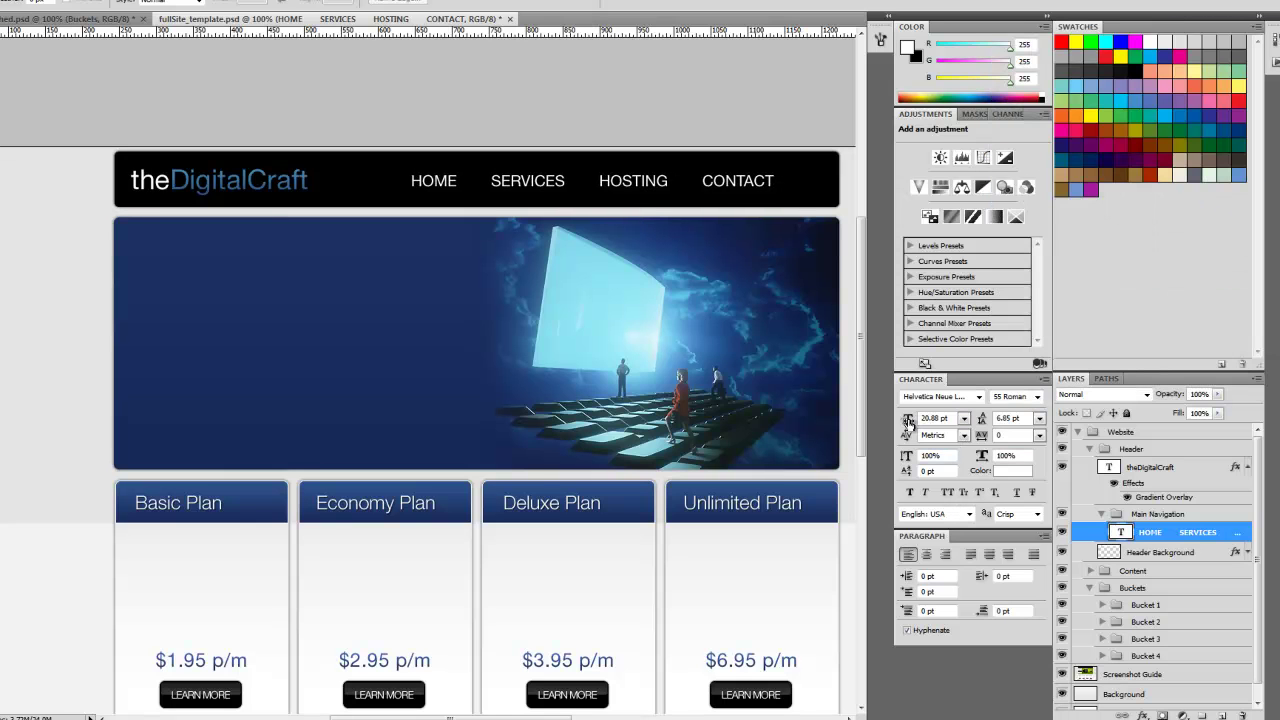
# Step: Set the navigation text to 18 pt with tracking of 25 and shift it toward the right end of the header bar
pyautogui.click(963, 418)
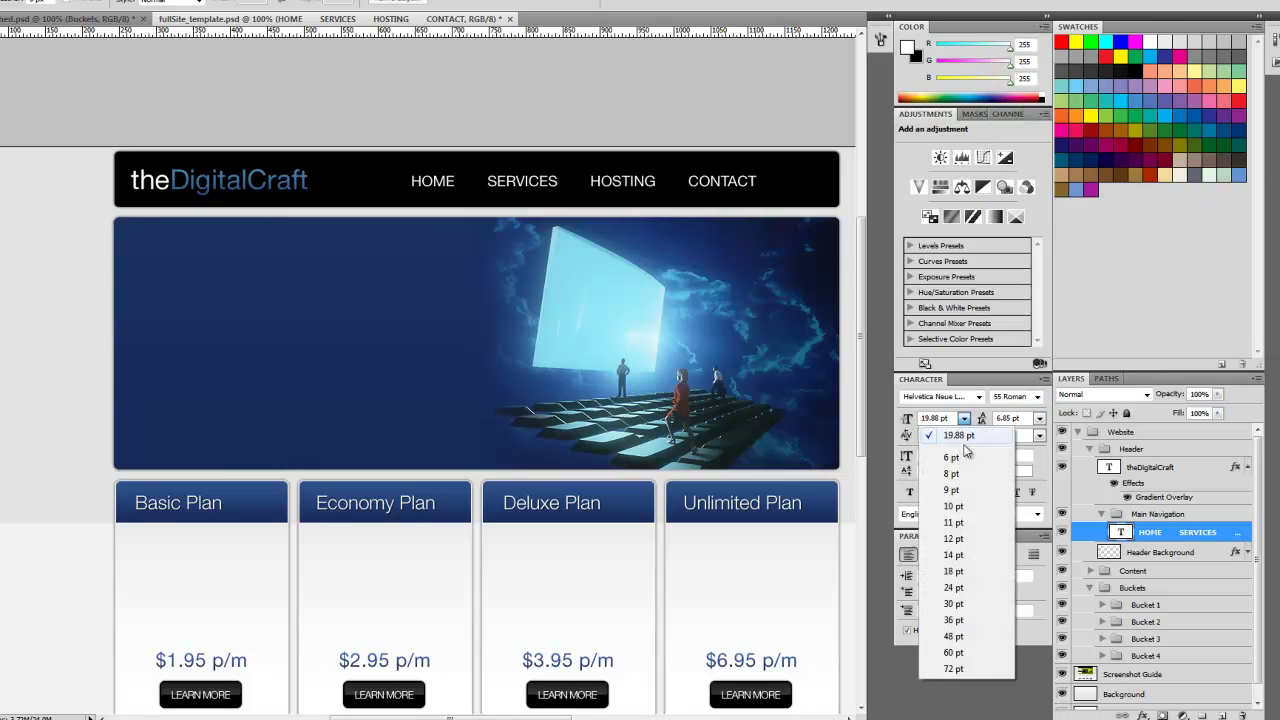
pyautogui.click(975, 570)
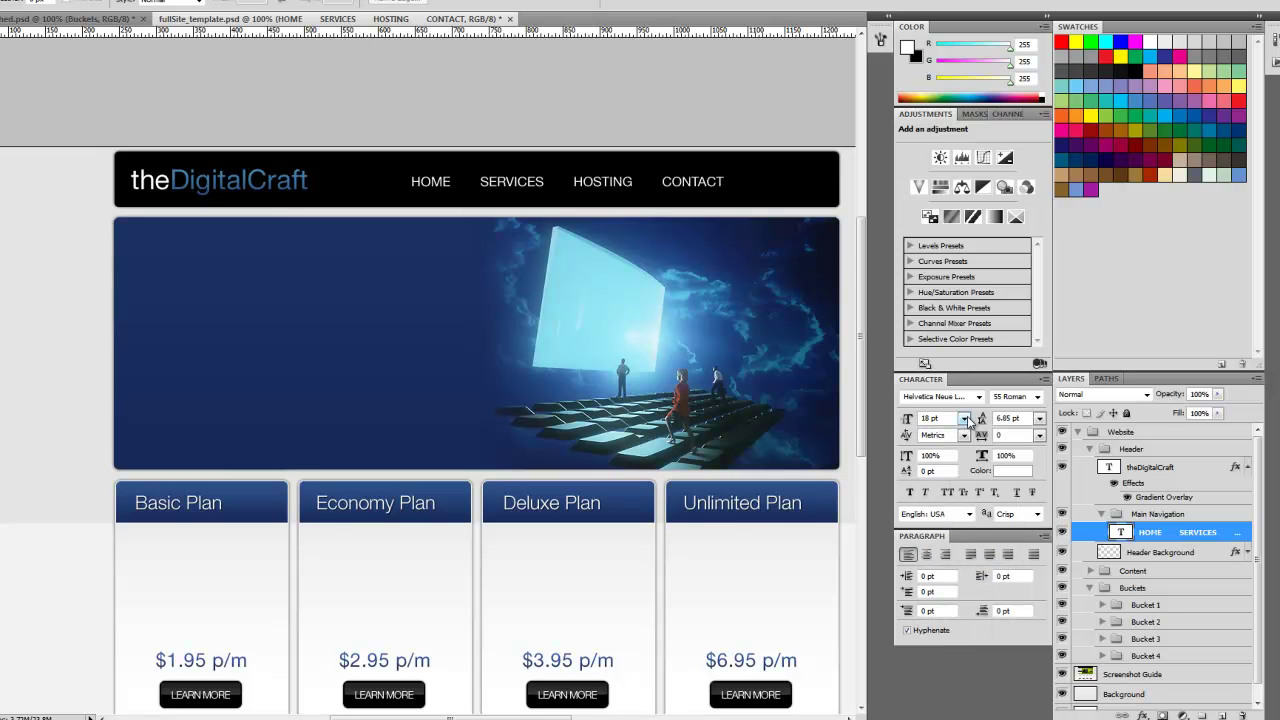
pyautogui.click(1040, 436)
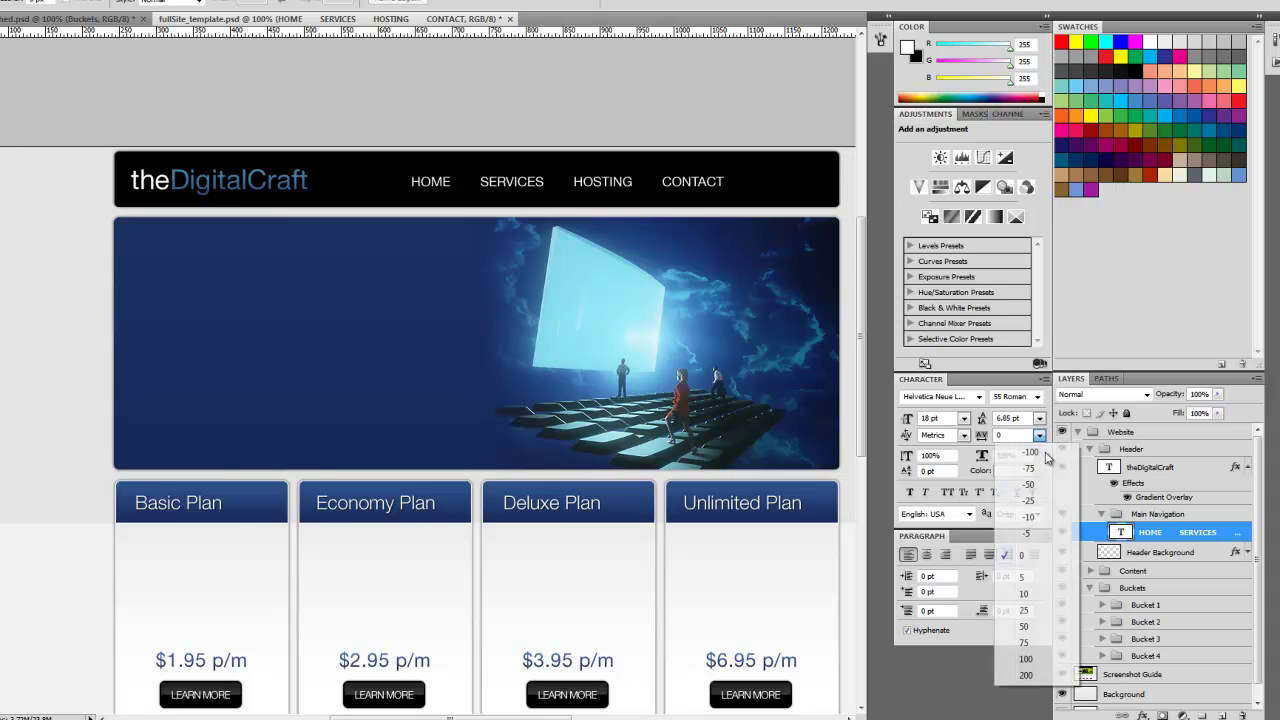
pyautogui.click(1036, 611)
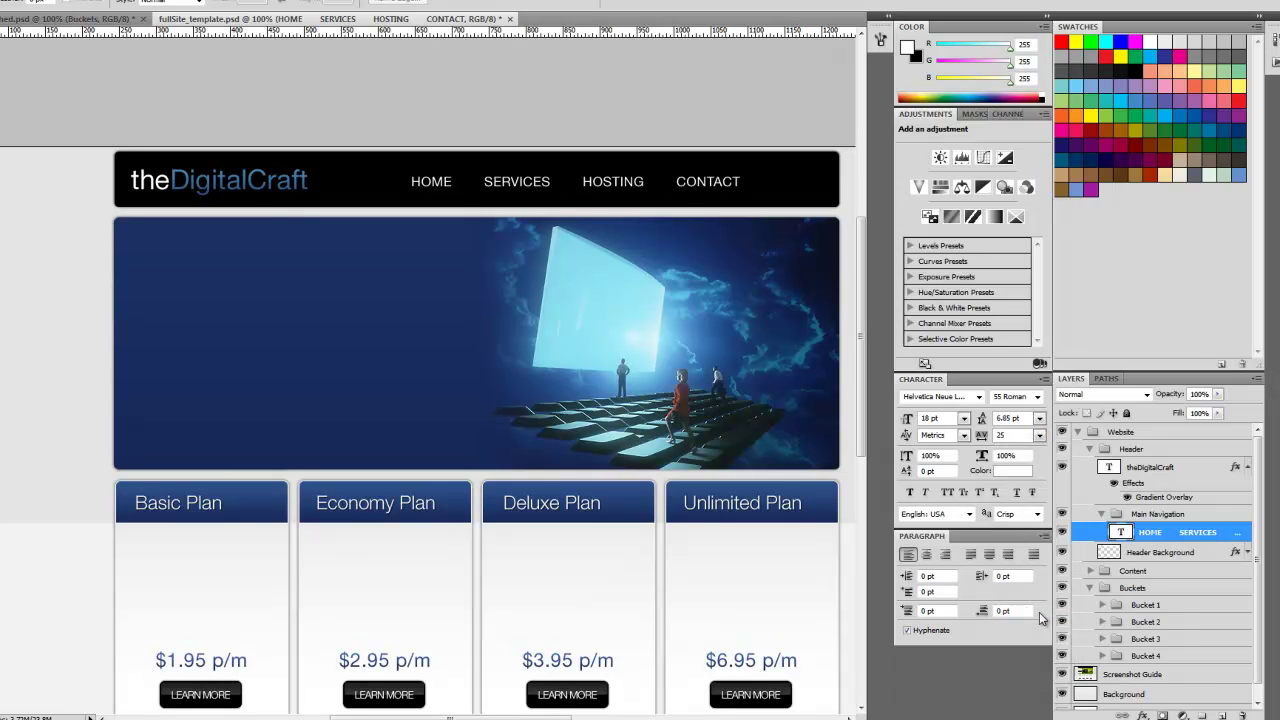
pyautogui.moveTo(617, 188); pyautogui.dragTo(670, 195)
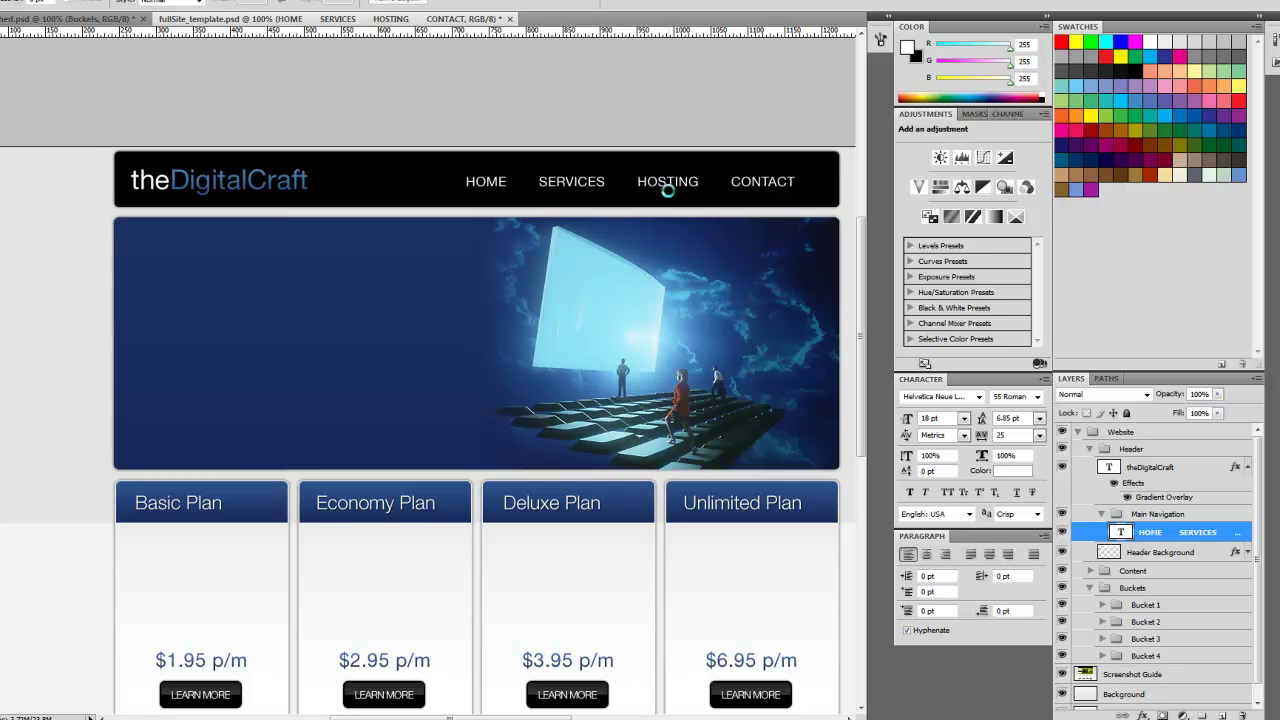
# Step: Compare the design with the reference screenshot beneath it by toggling the visibility of the Website group
pyautogui.click(1063, 432)
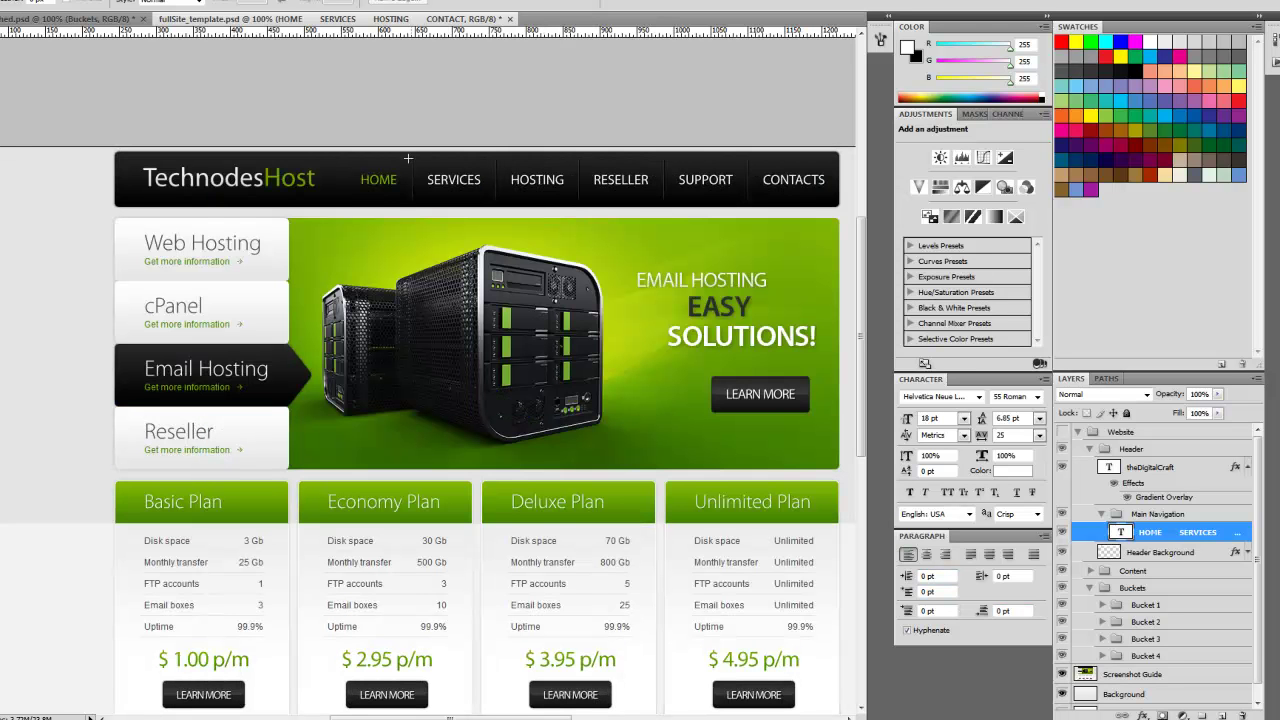
pyautogui.click(1063, 433)
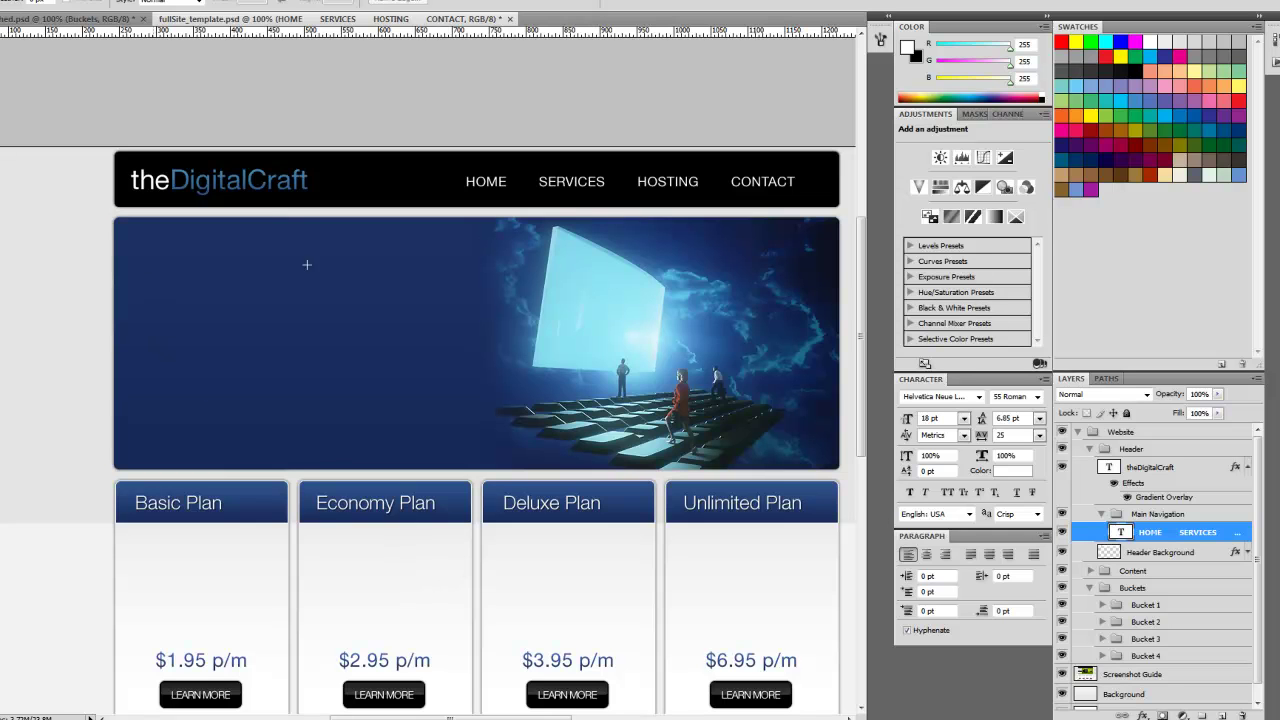
pyautogui.click(1068, 436)
pyautogui.click(1063, 433)
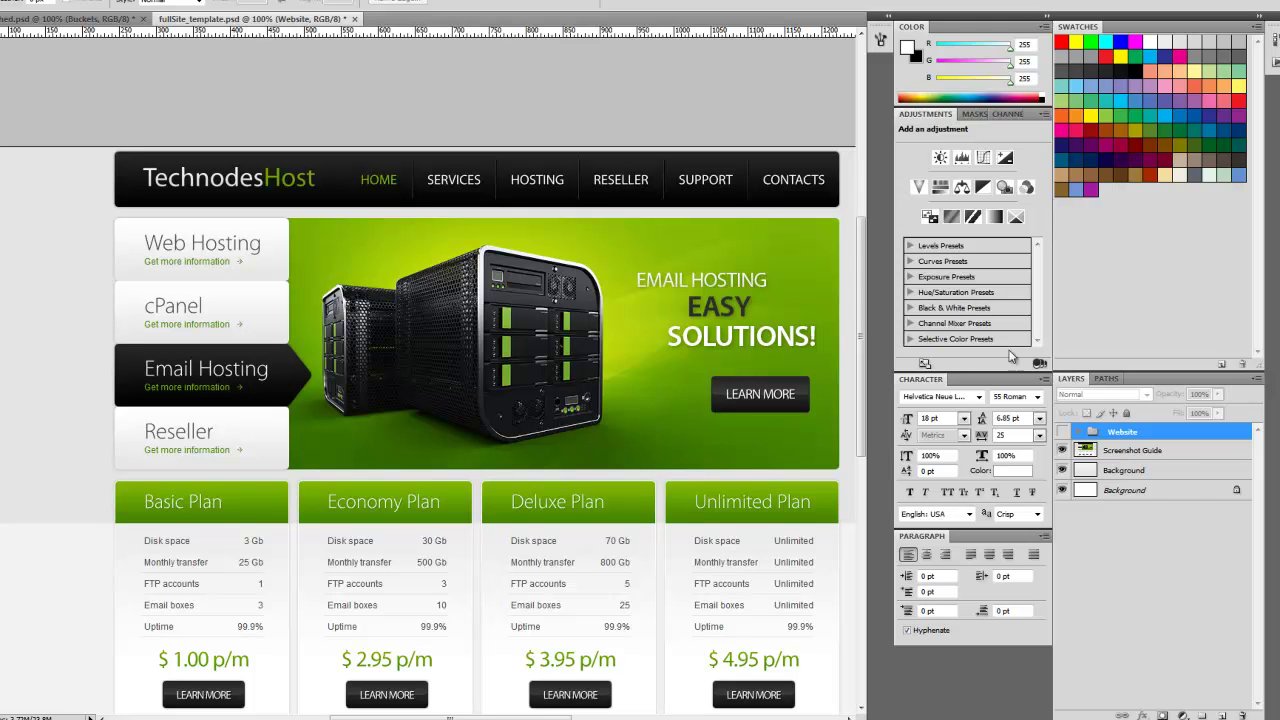
pyautogui.click(1062, 431)
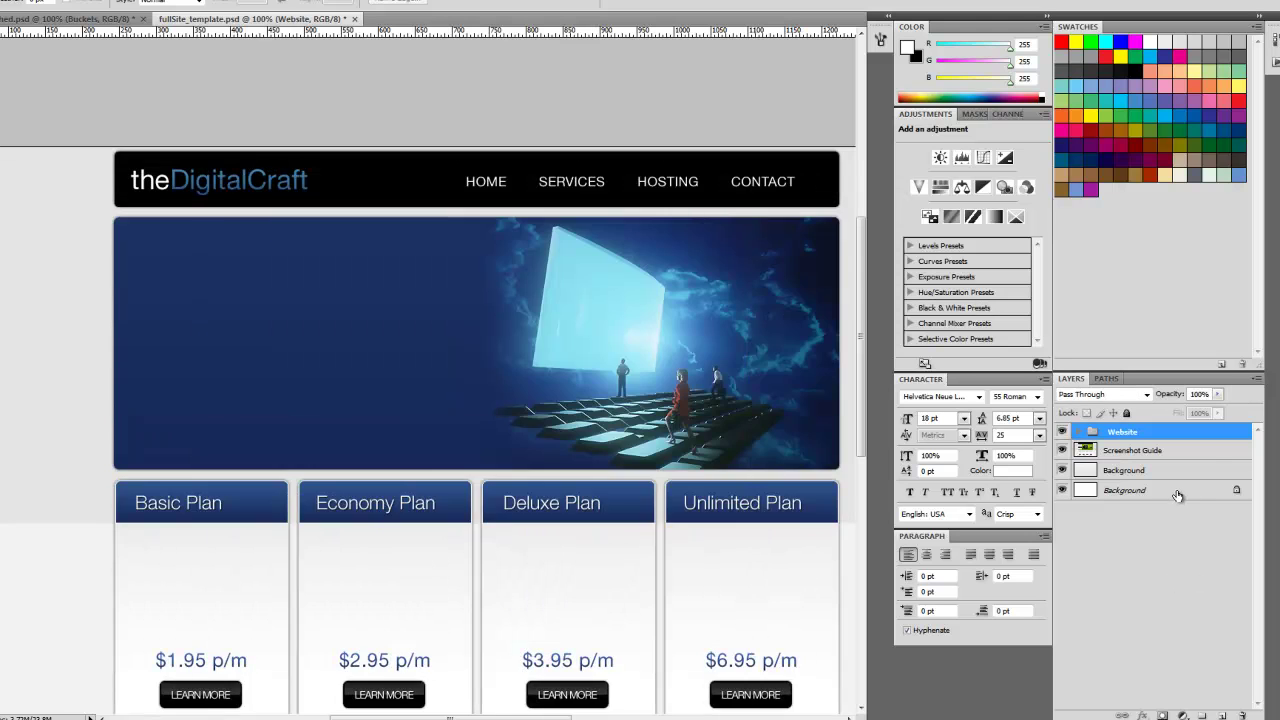
# Step: Expand the Website and Content groups in the layer list, then hide and select the Content Background layer
pyautogui.click(1081, 431)
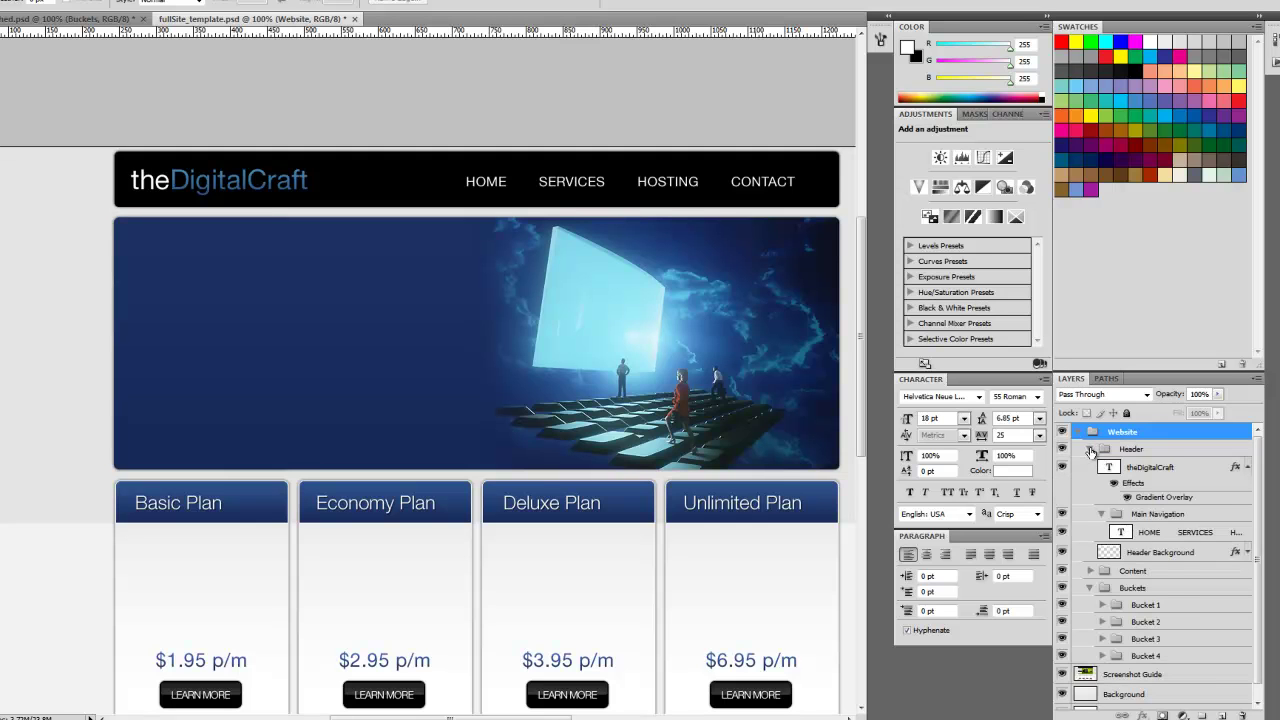
pyautogui.click(1091, 451)
pyautogui.click(1090, 466)
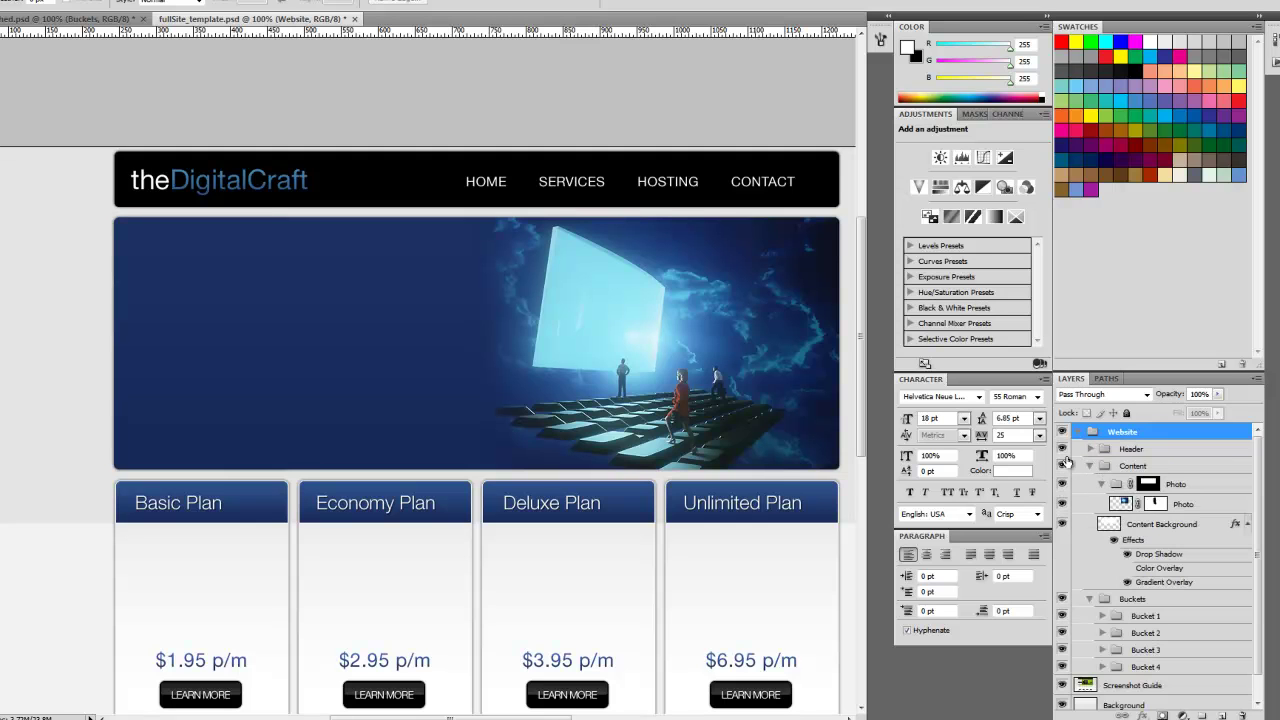
pyautogui.click(1063, 525)
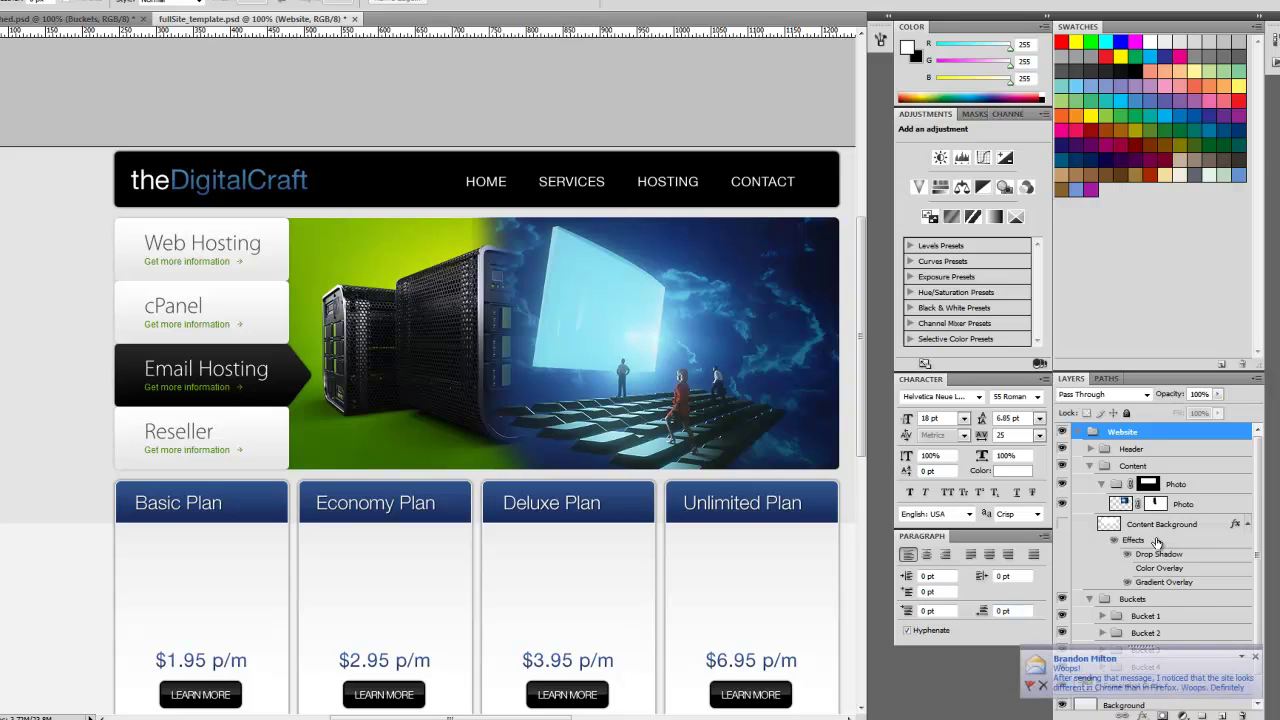
pyautogui.click(1183, 524)
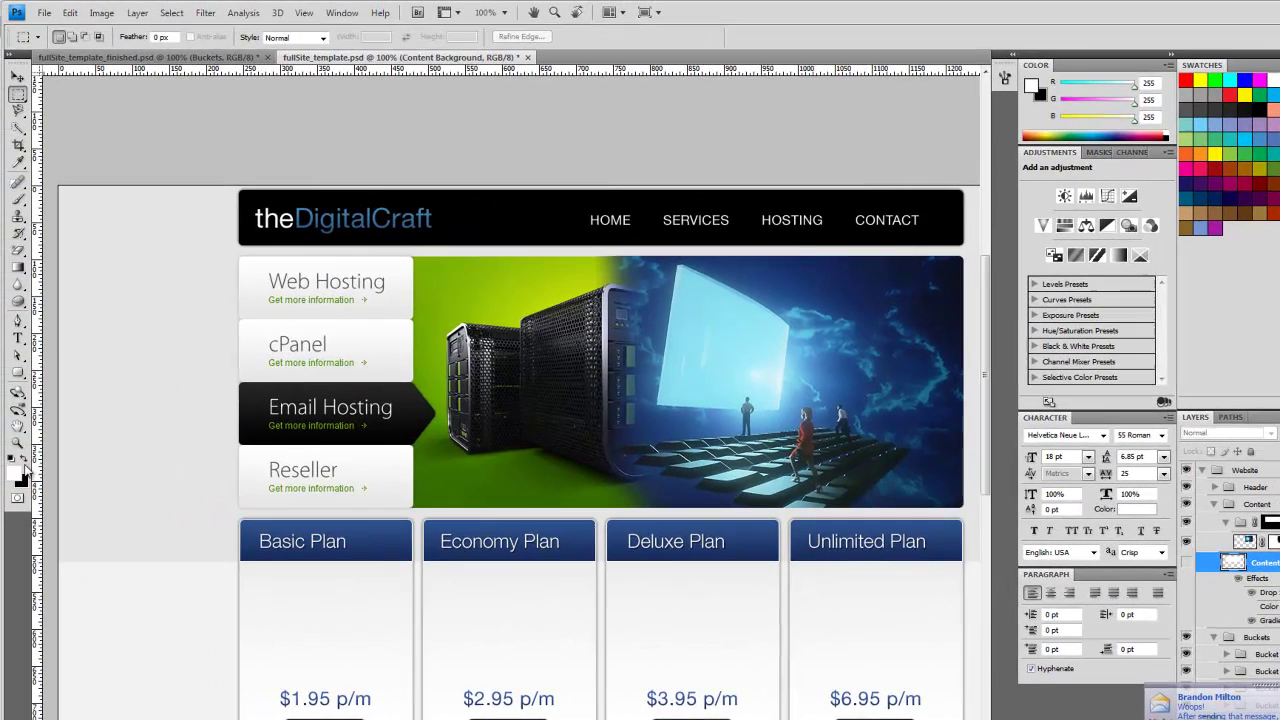
# Step: Draw a white rounded rectangle with a 4 px radius exactly over the Web Hosting button of the reference screenshot
pyautogui.click(18, 441)
pyautogui.moveTo(200, 243); pyautogui.dragTo(423, 346)
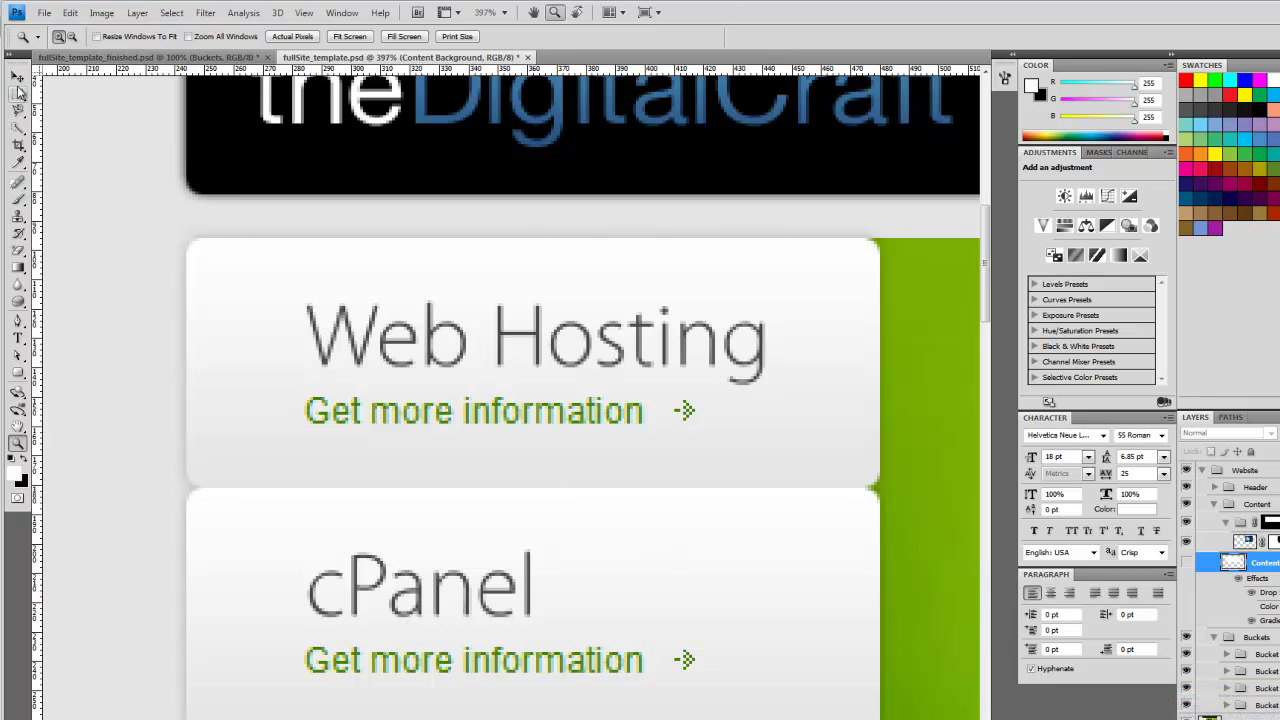
pyautogui.click(18, 372)
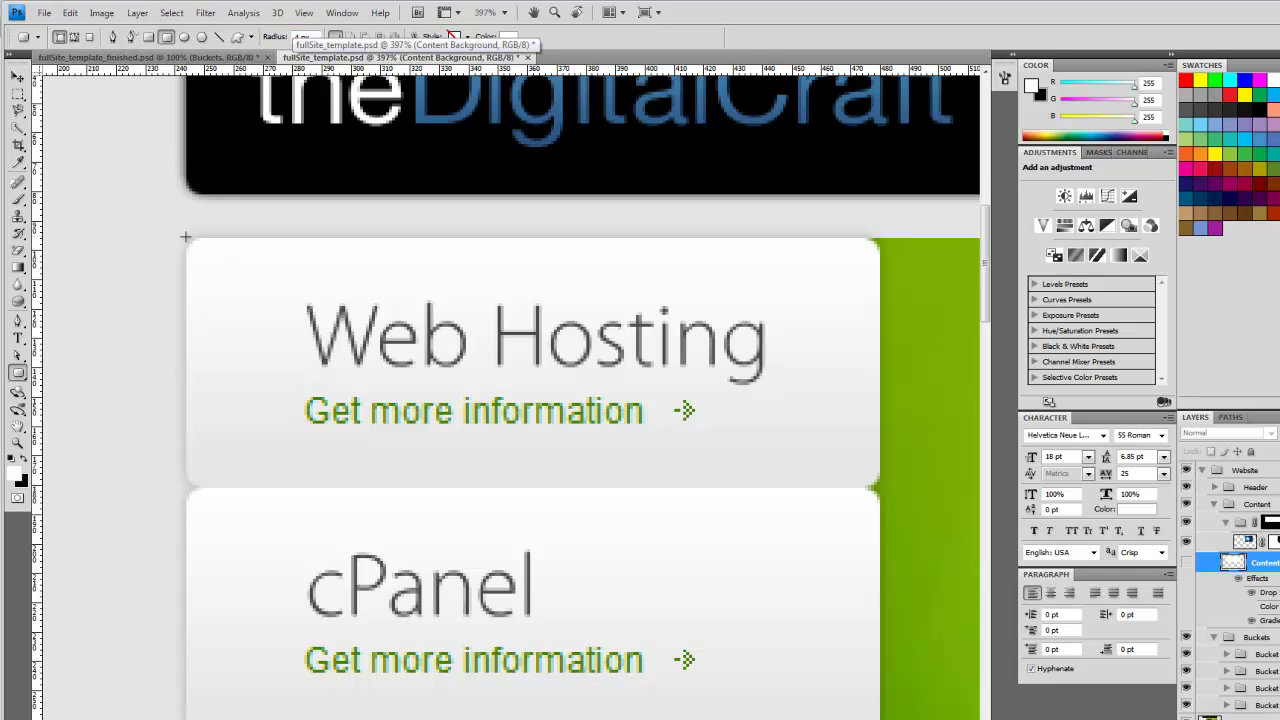
pyautogui.moveTo(186, 237); pyautogui.dragTo(879, 488)
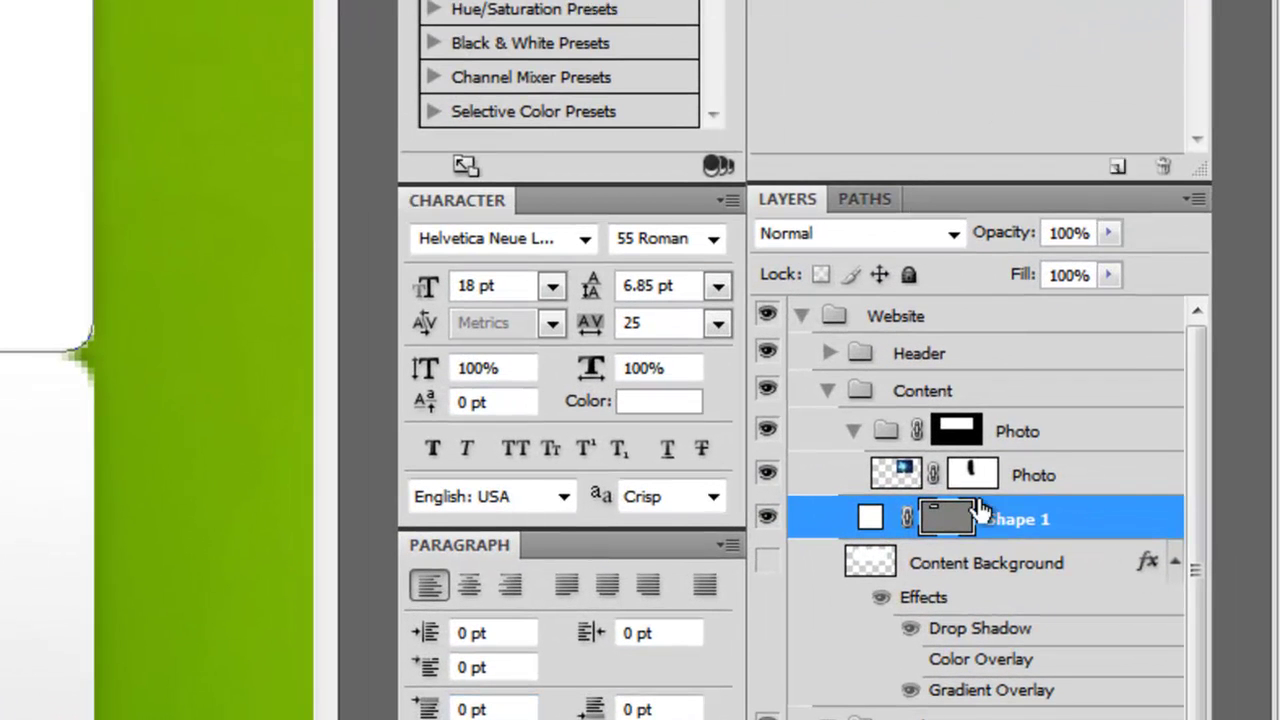
# Step: Rasterize the new rounded rectangle layer and rename it Button 1
pyautogui.rightClick(1081, 515)
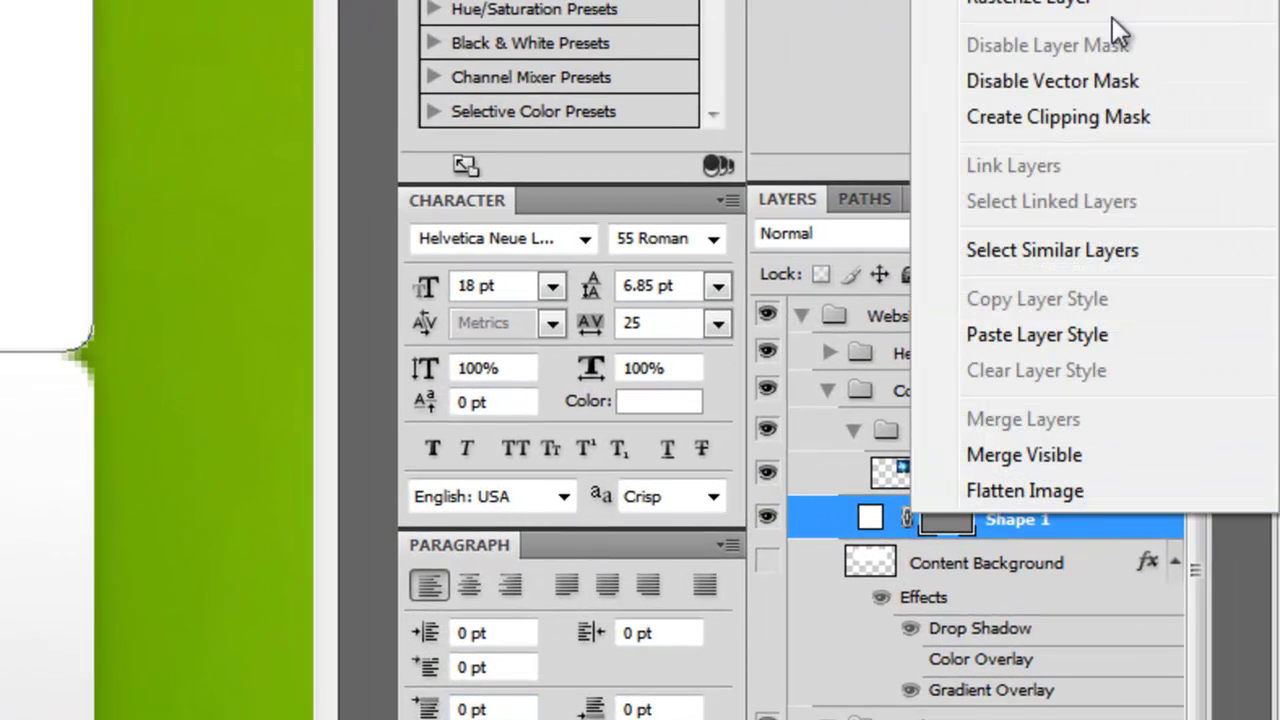
pyautogui.click(1085, 6)
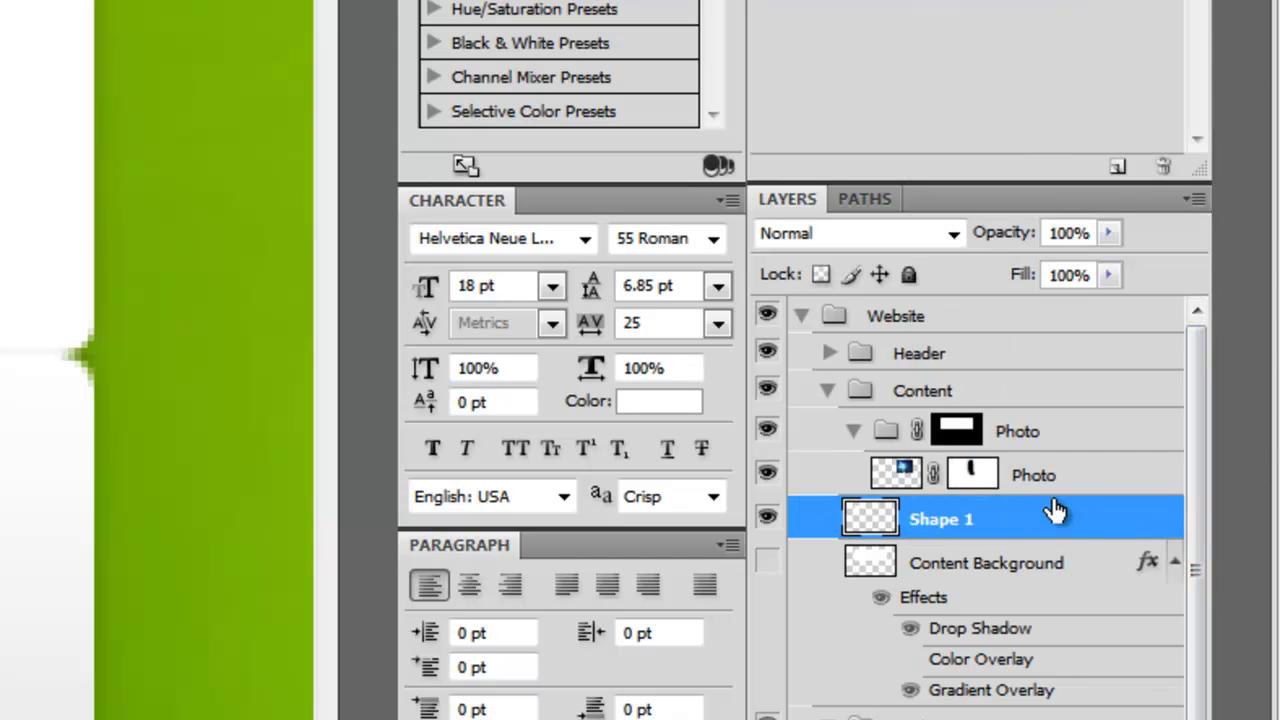
pyautogui.doubleClick(941, 521)
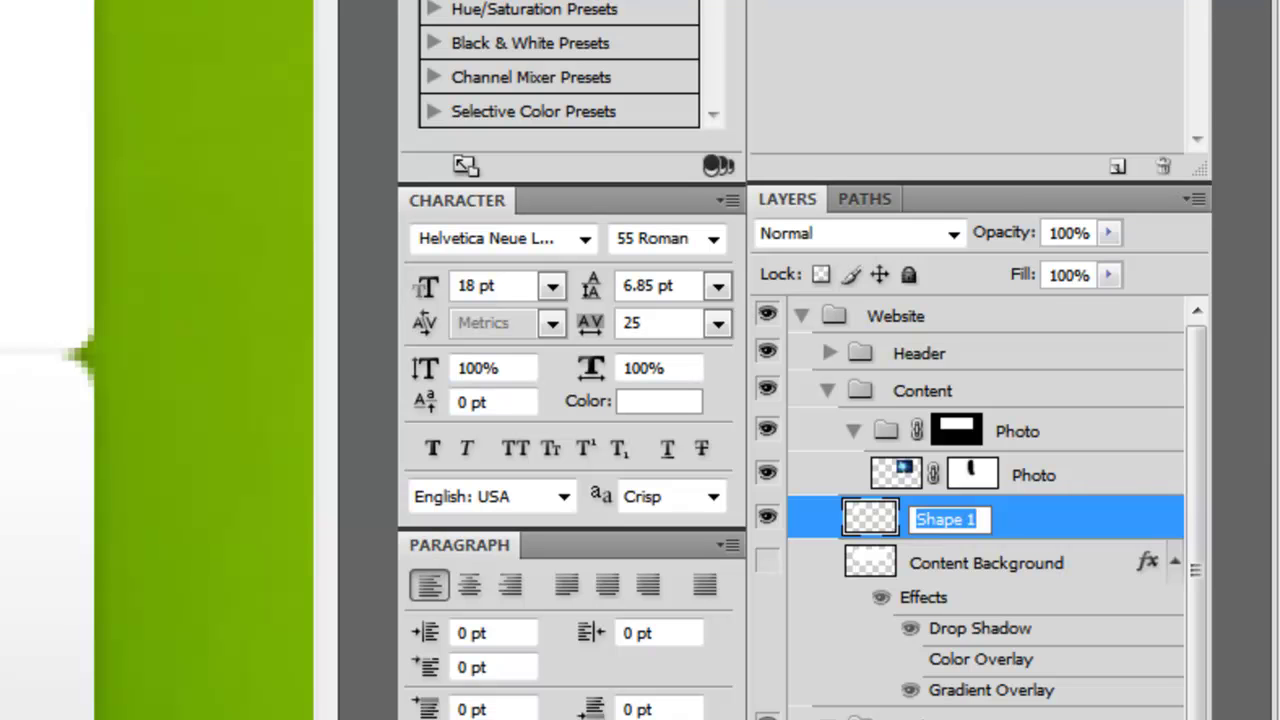
pyautogui.write('BUtt')
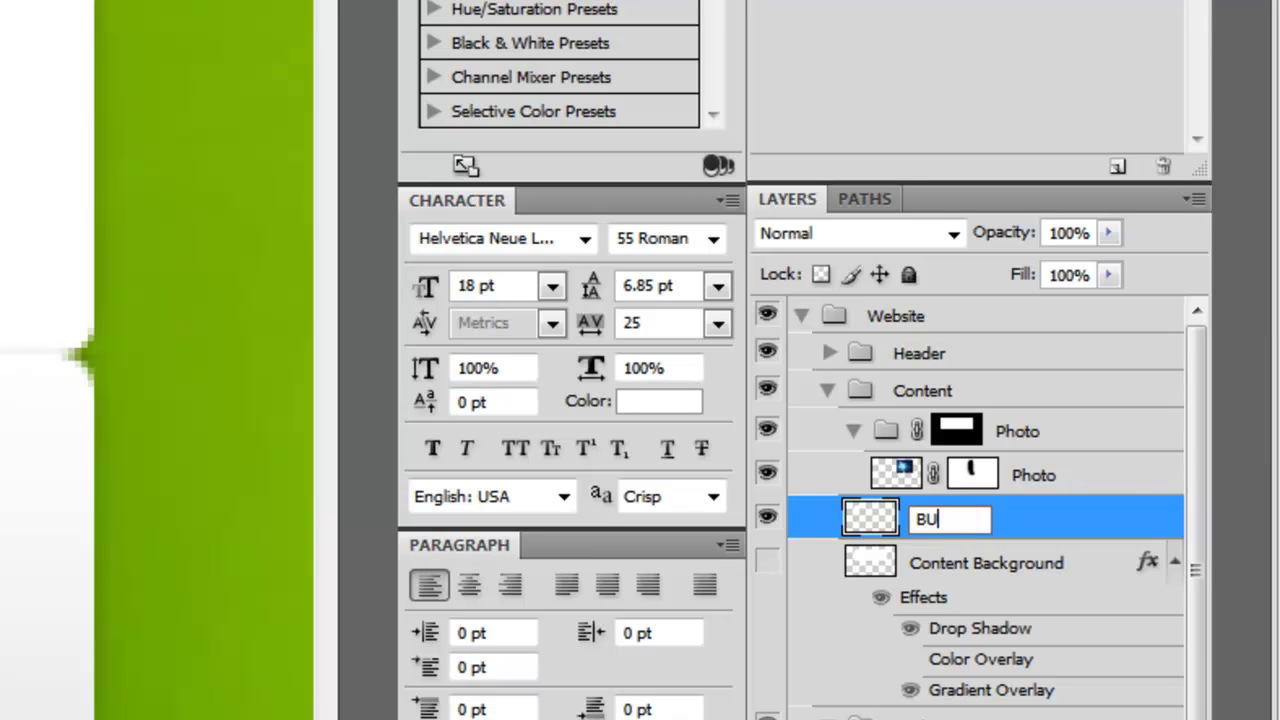
pyautogui.press('BackSpace')
pyautogui.press('BackSpace')
pyautogui.press('BackSpace')
pyautogui.write('utton 1')
pyautogui.press('Return')
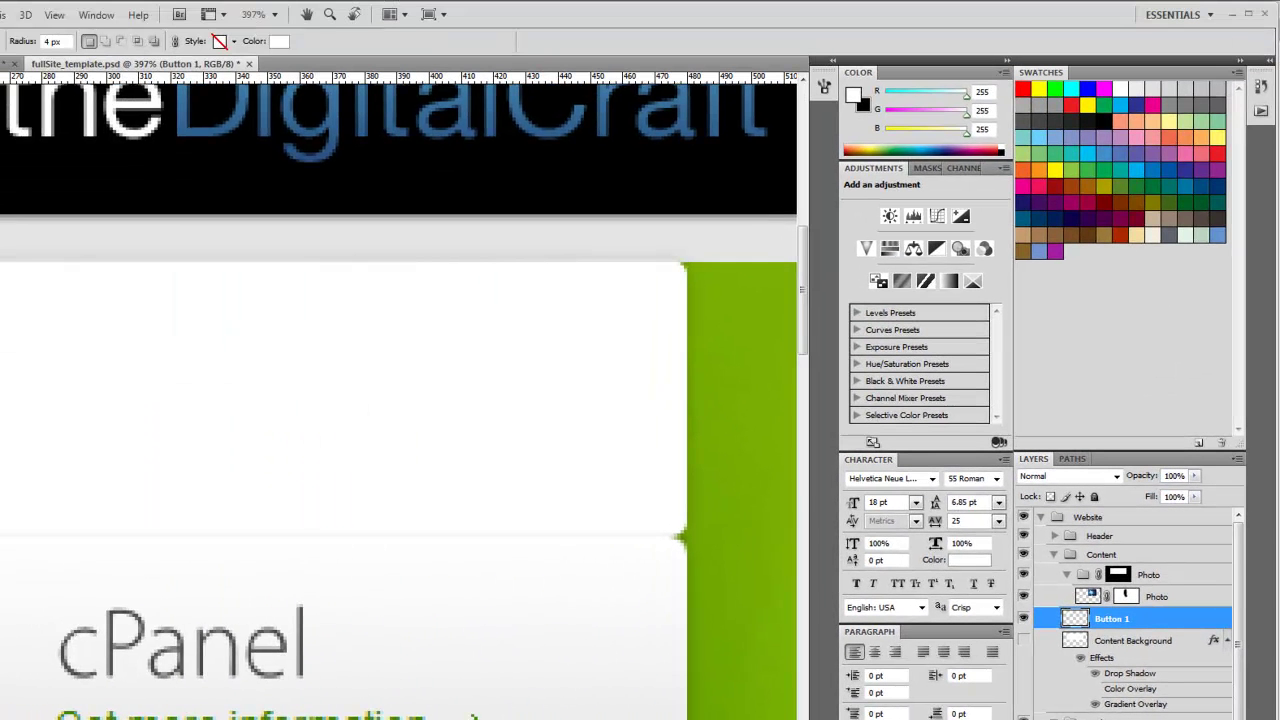
# Step: Make the Content Background layer visible again, viewing the design at 100%, with Button 1 still selected
pyautogui.press('z')
pyautogui.hotkey('ctrl', '1')
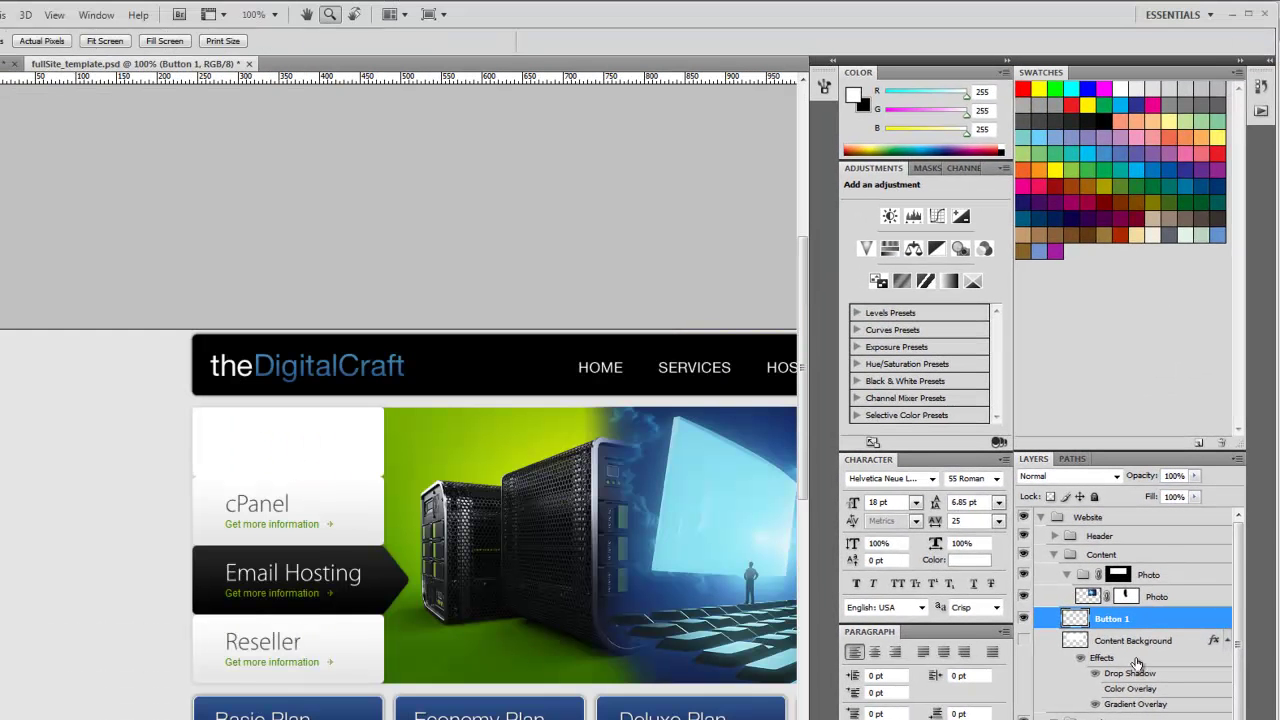
pyautogui.click(1023, 641)
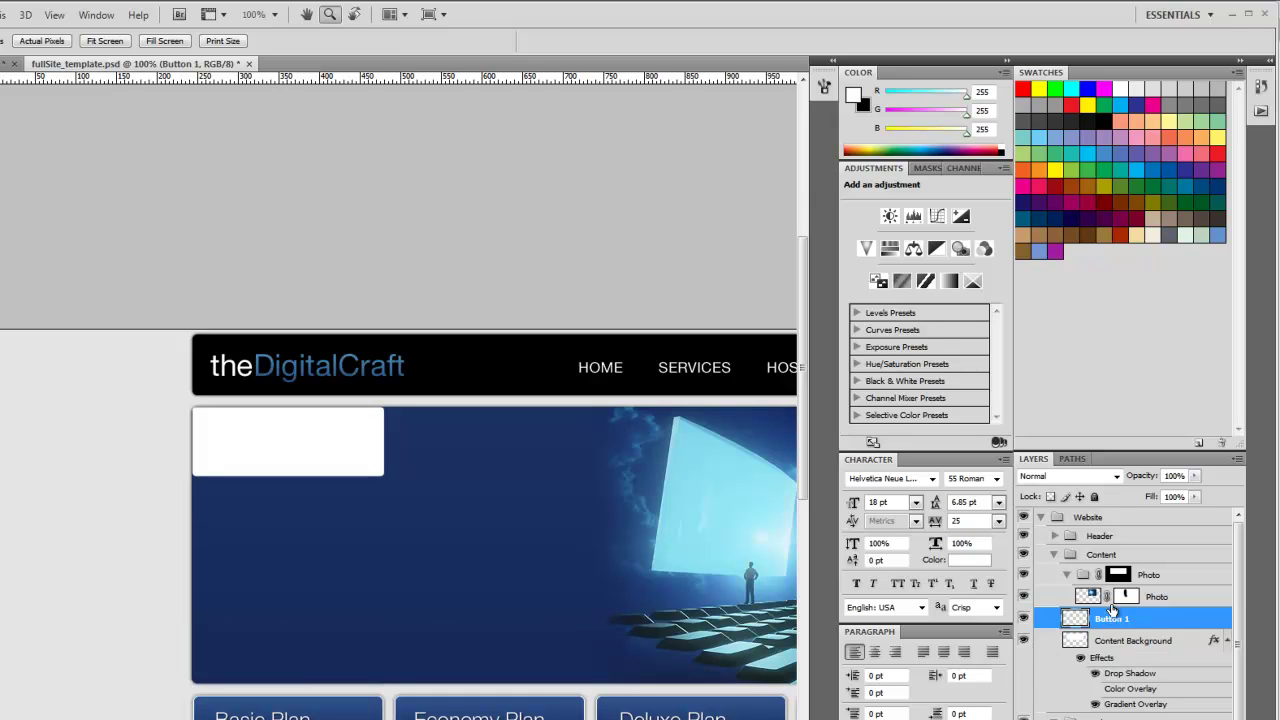
pyautogui.rightClick(1150, 618)
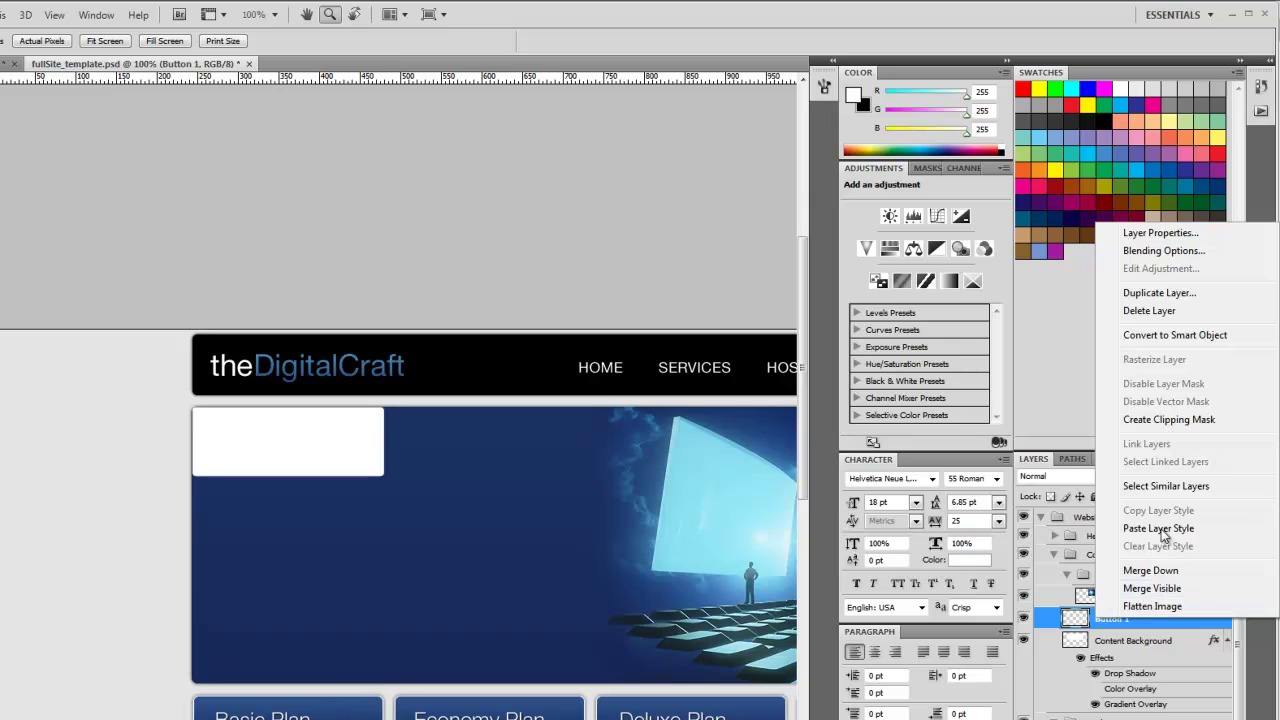
pyautogui.click(1075, 622)
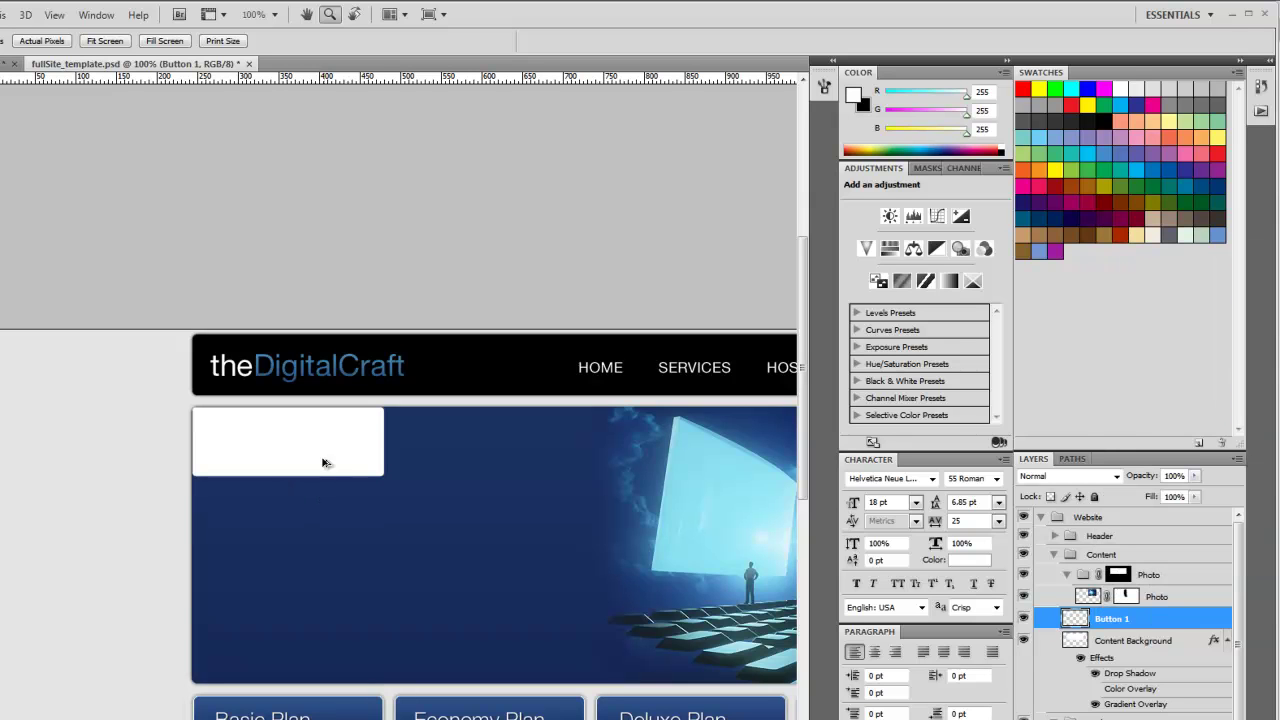
# Step: Duplicate the white button downward to form a column of four adjoining buttons along the left edge of the content banner
pyautogui.moveTo(311, 466); pyautogui.dragTo(314, 527)
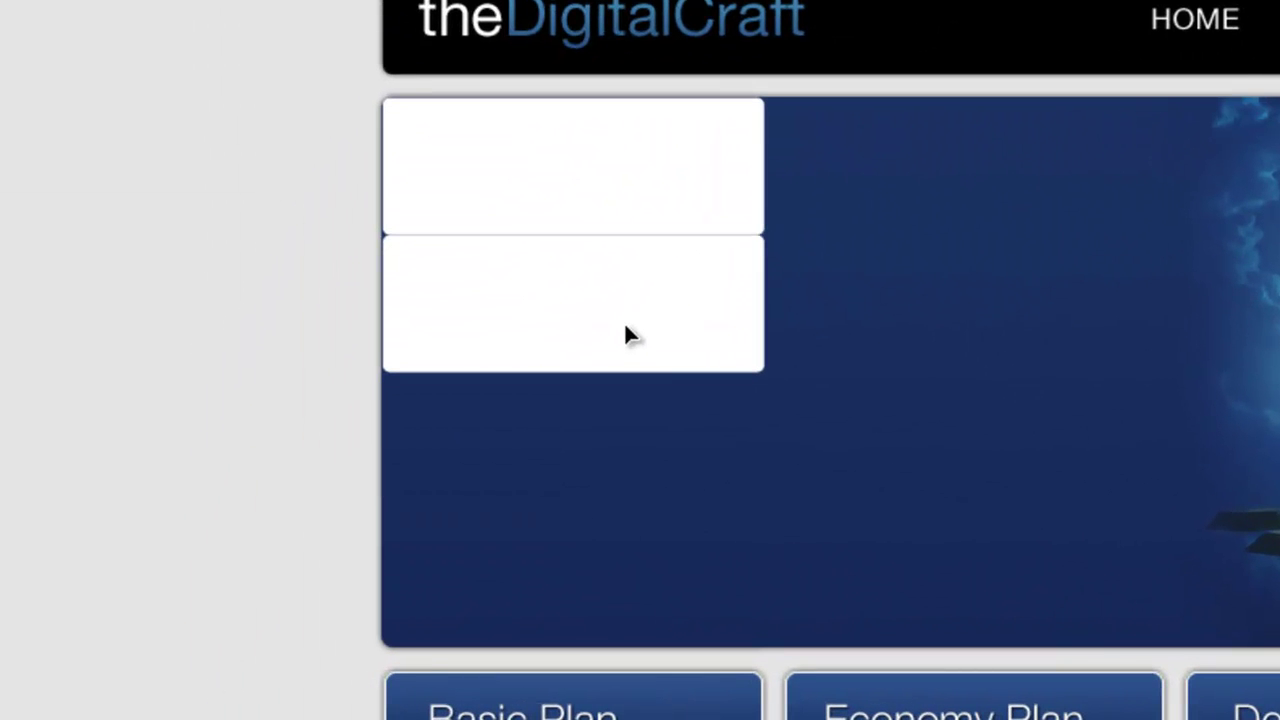
pyautogui.moveTo(566, 303); pyautogui.dragTo(646, 577)
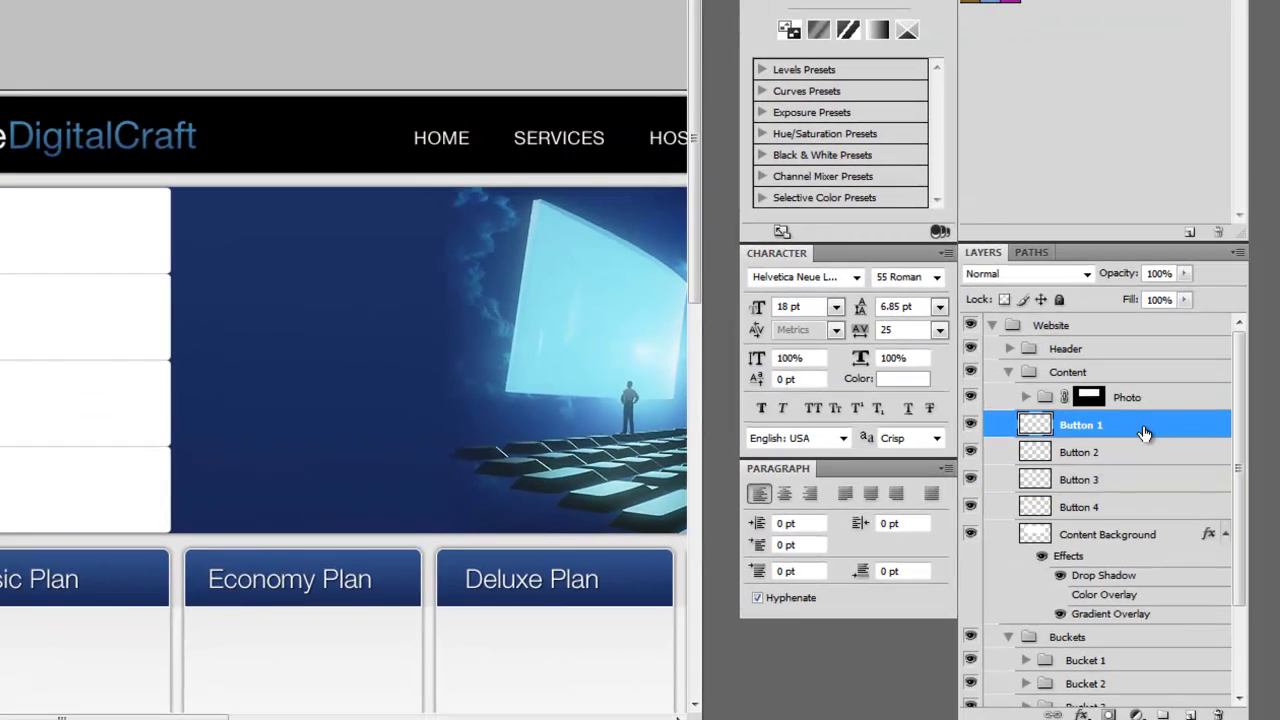
# Step: Add a Gradient Overlay effect to the Button 1 layer
pyautogui.rightClick(1134, 426)
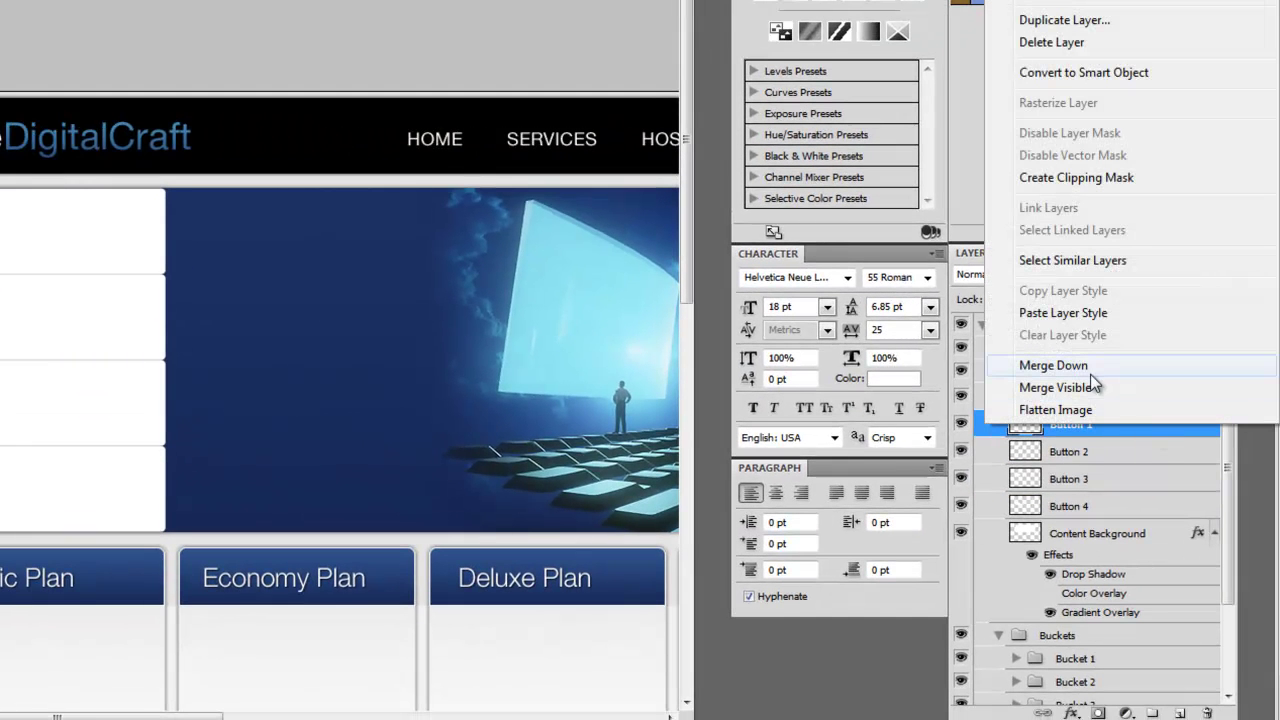
pyautogui.click(1071, 713)
pyautogui.click(1071, 713)
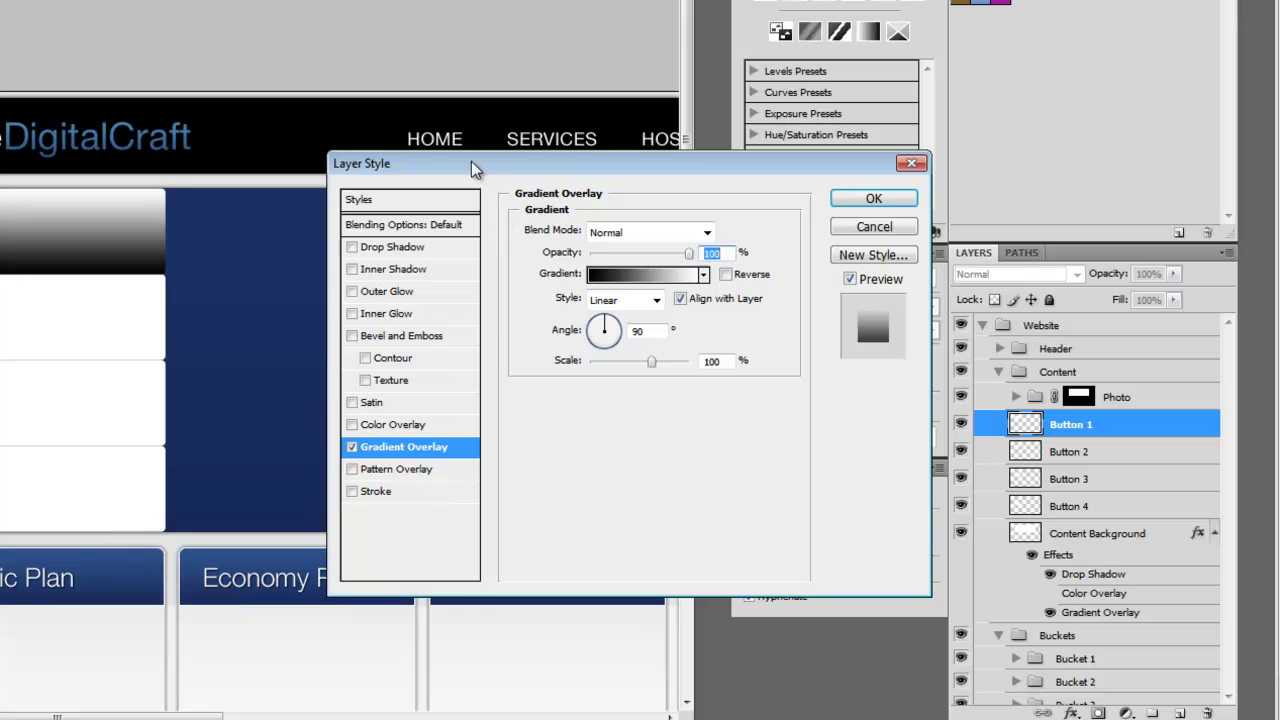
pyautogui.moveTo(471, 161); pyautogui.dragTo(350, 127)
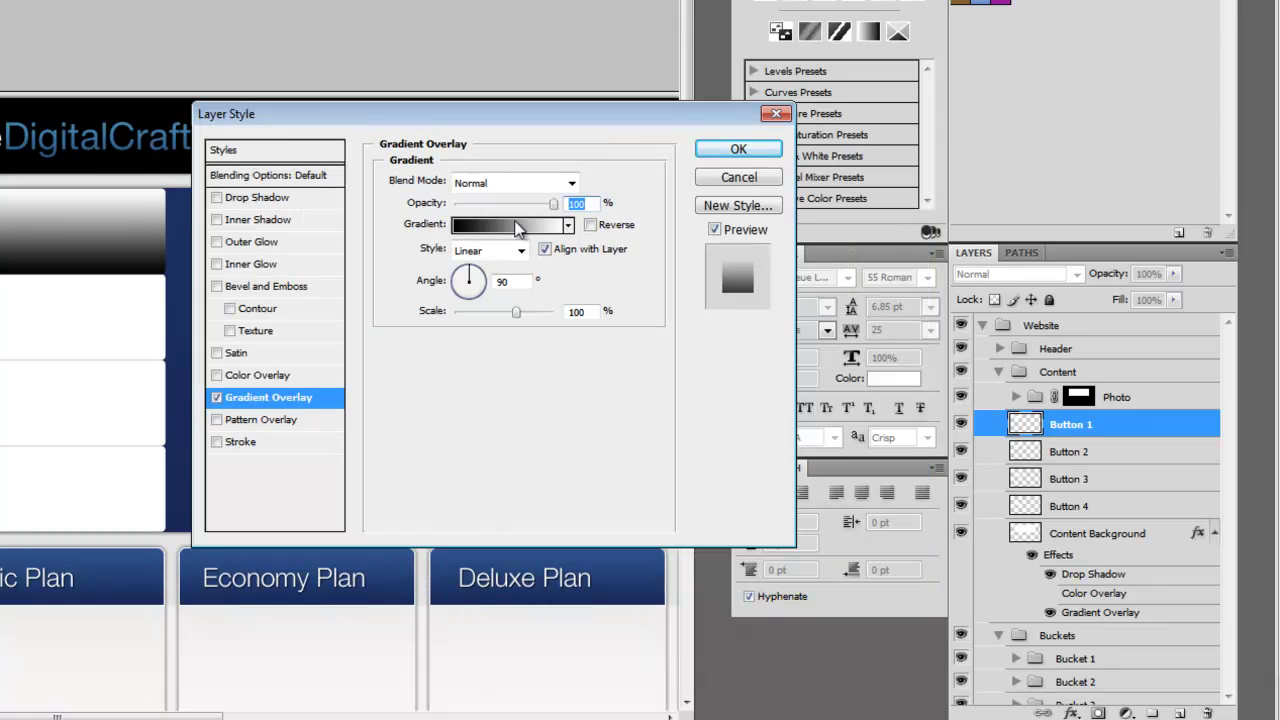
# Step: Change the overlay gradient's black stop to light grey ebebeb, keeping the other stop white, and apply the layer style
pyautogui.click(510, 224)
pyautogui.moveTo(230, 240); pyautogui.dragTo(656, 294)
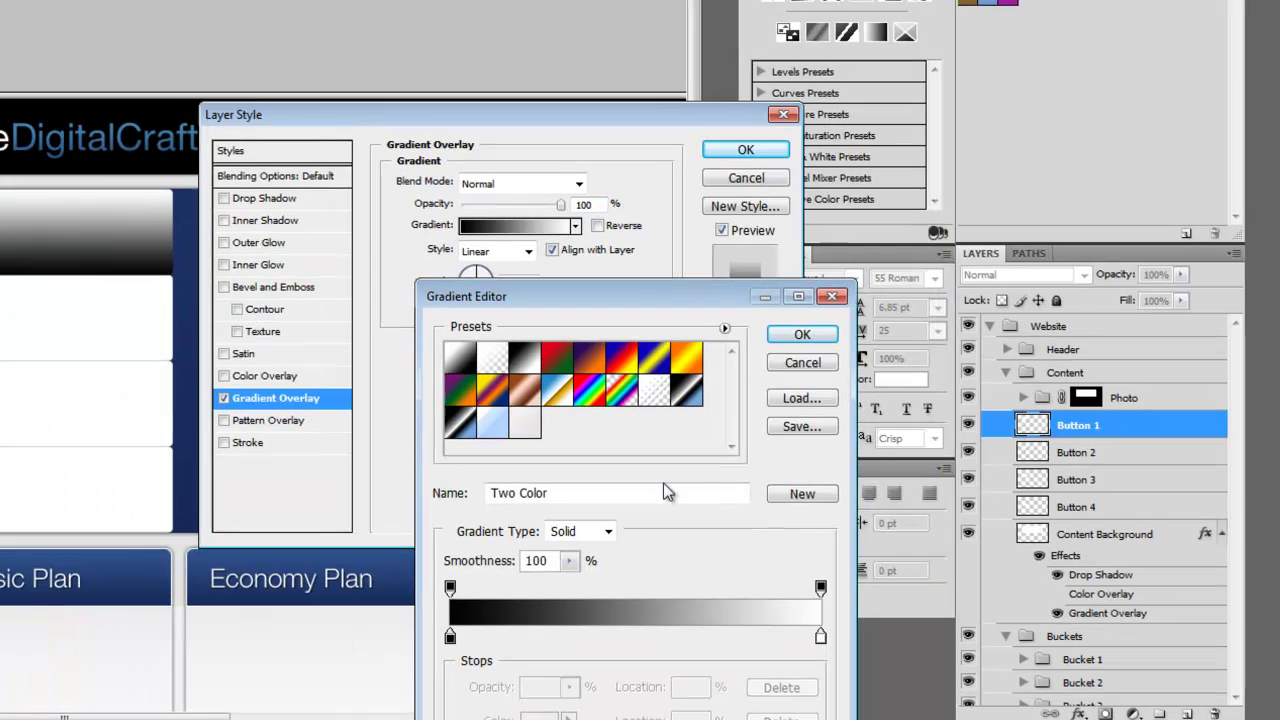
pyautogui.doubleClick(450, 636)
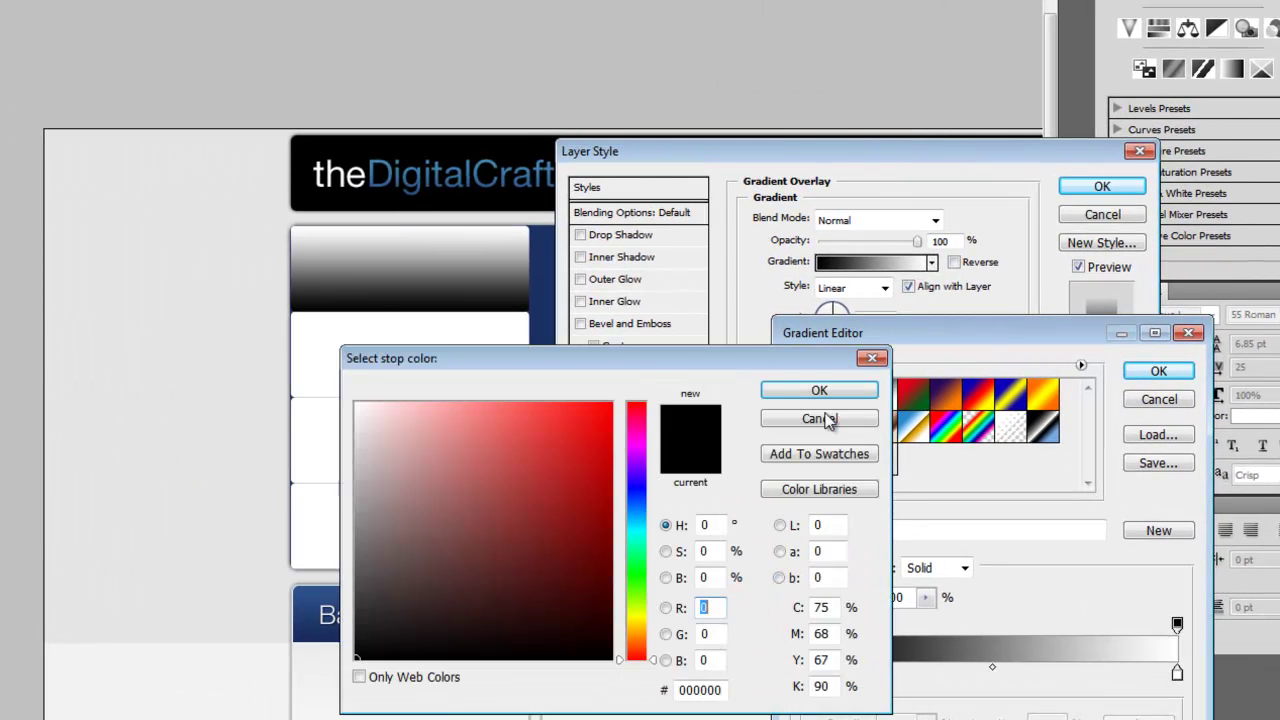
pyautogui.click(343, 519)
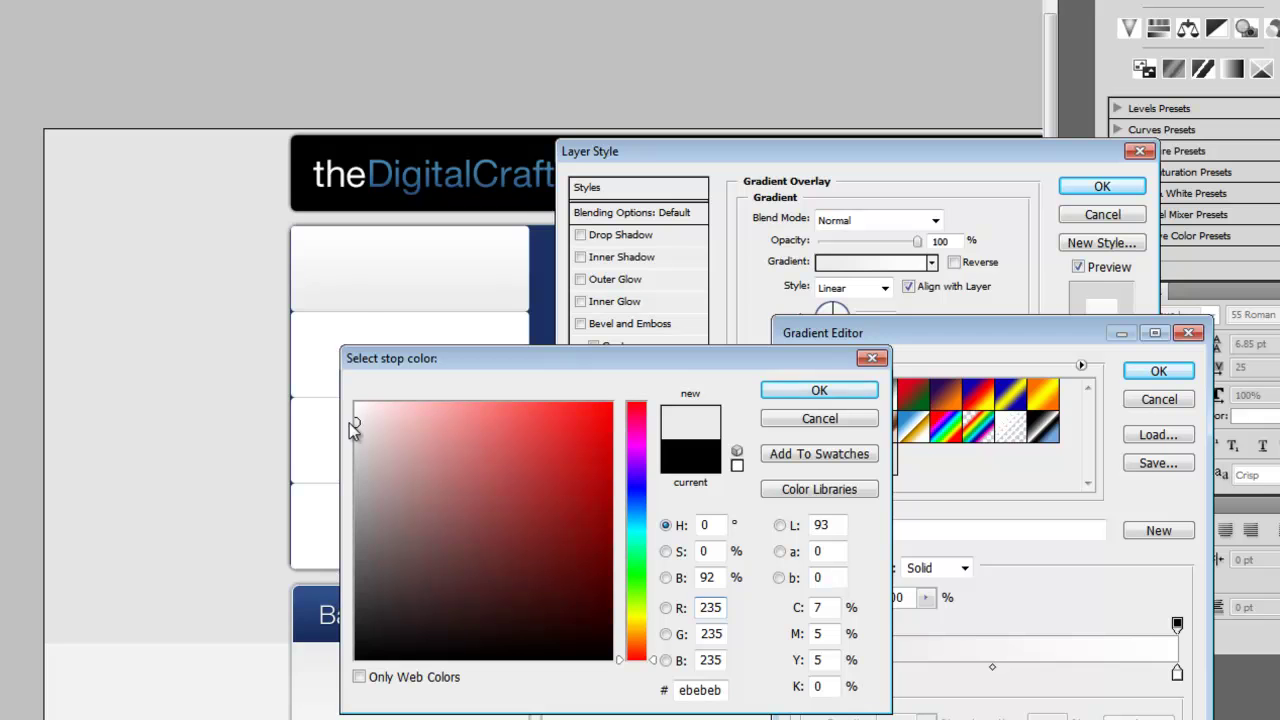
pyautogui.click(1150, 372)
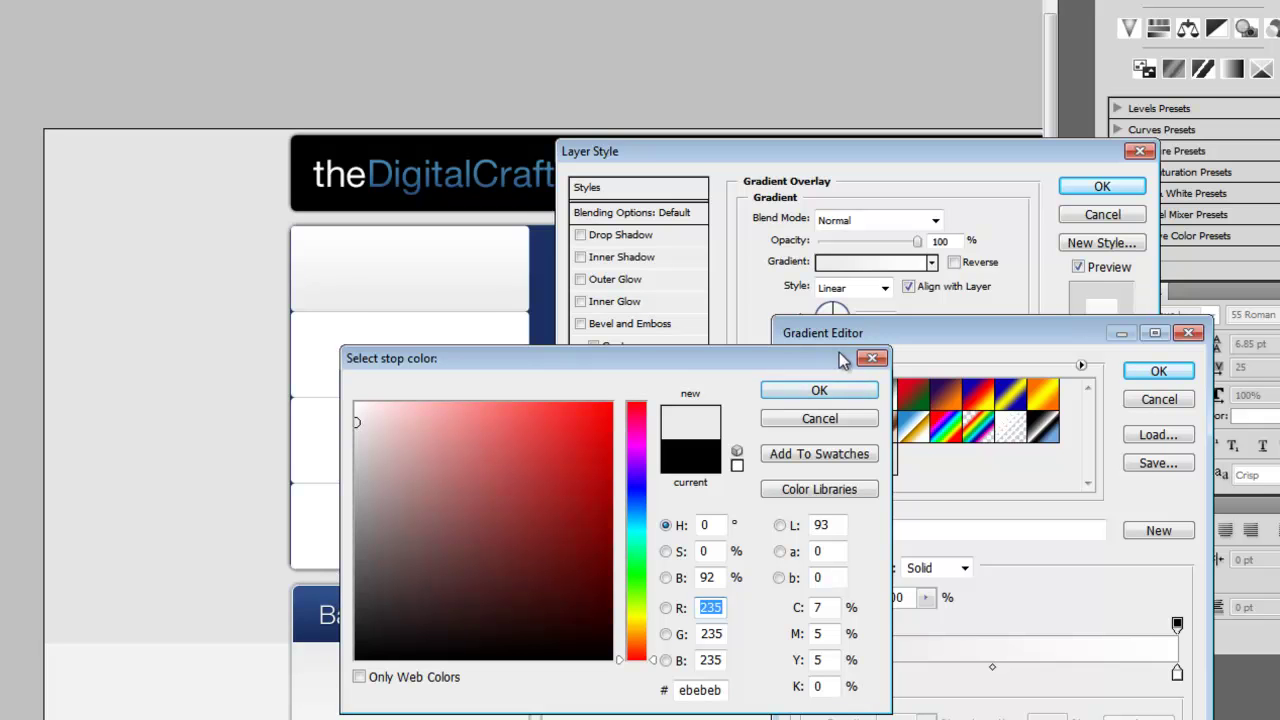
pyautogui.press('Return')
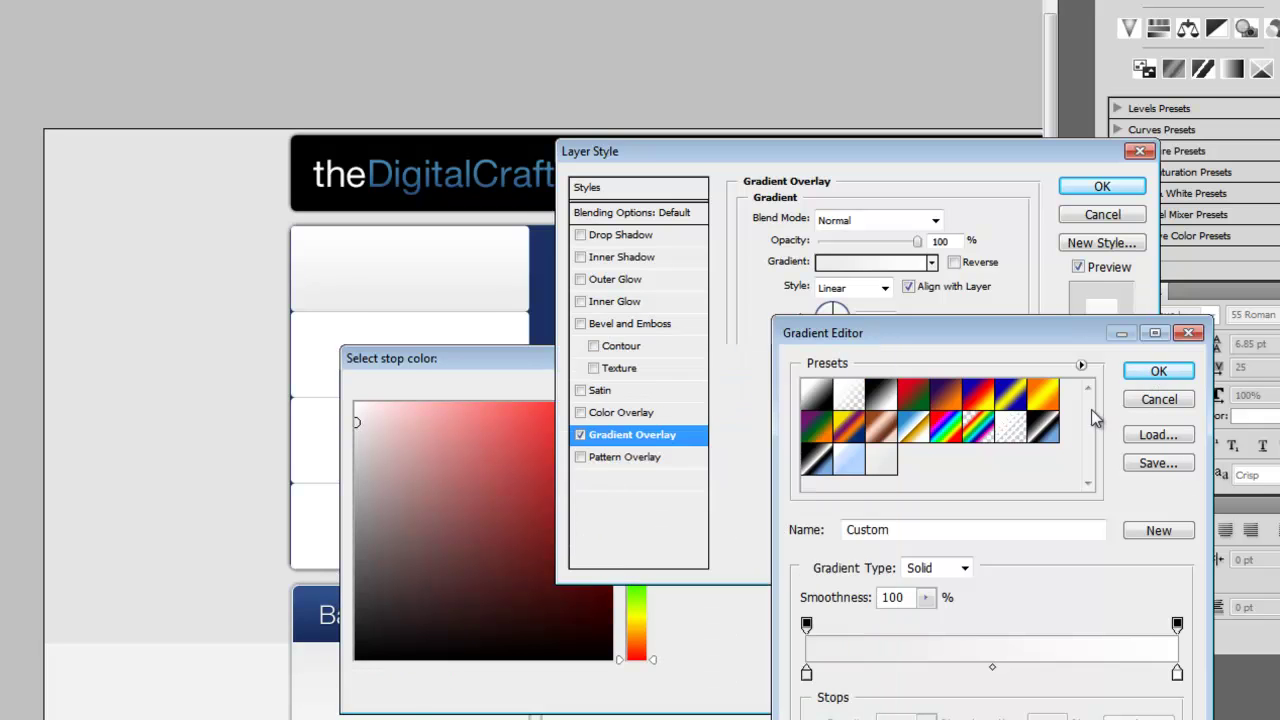
pyautogui.click(1158, 371)
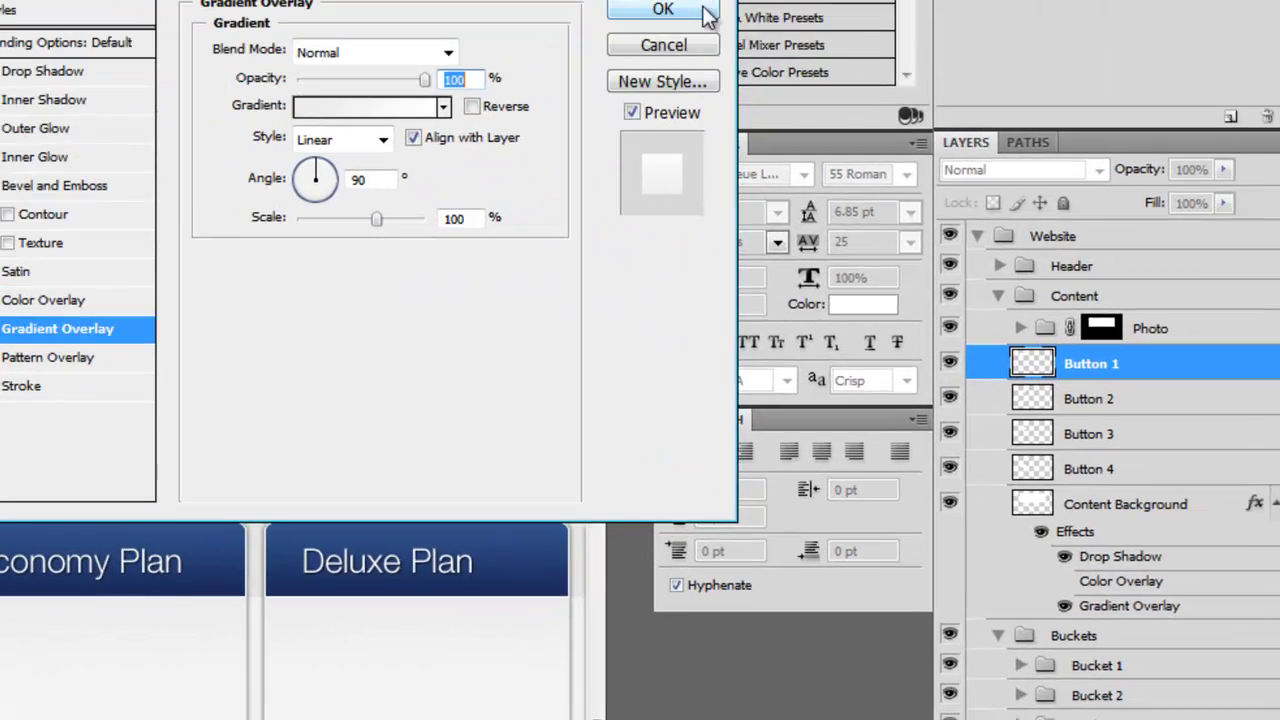
pyautogui.press('Return')
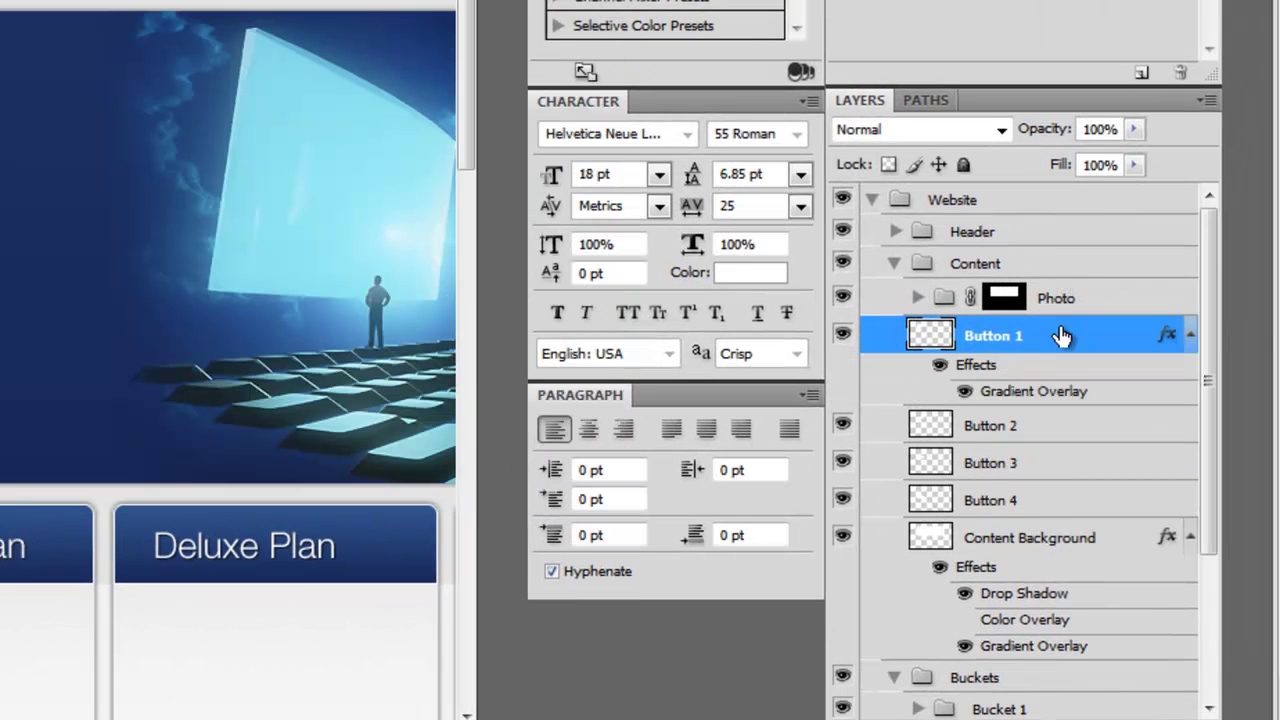
# Step: Copy the layer style of Button 1 and paste it onto Button 2, Button 3 and Button 4
pyautogui.rightClick(1045, 338)
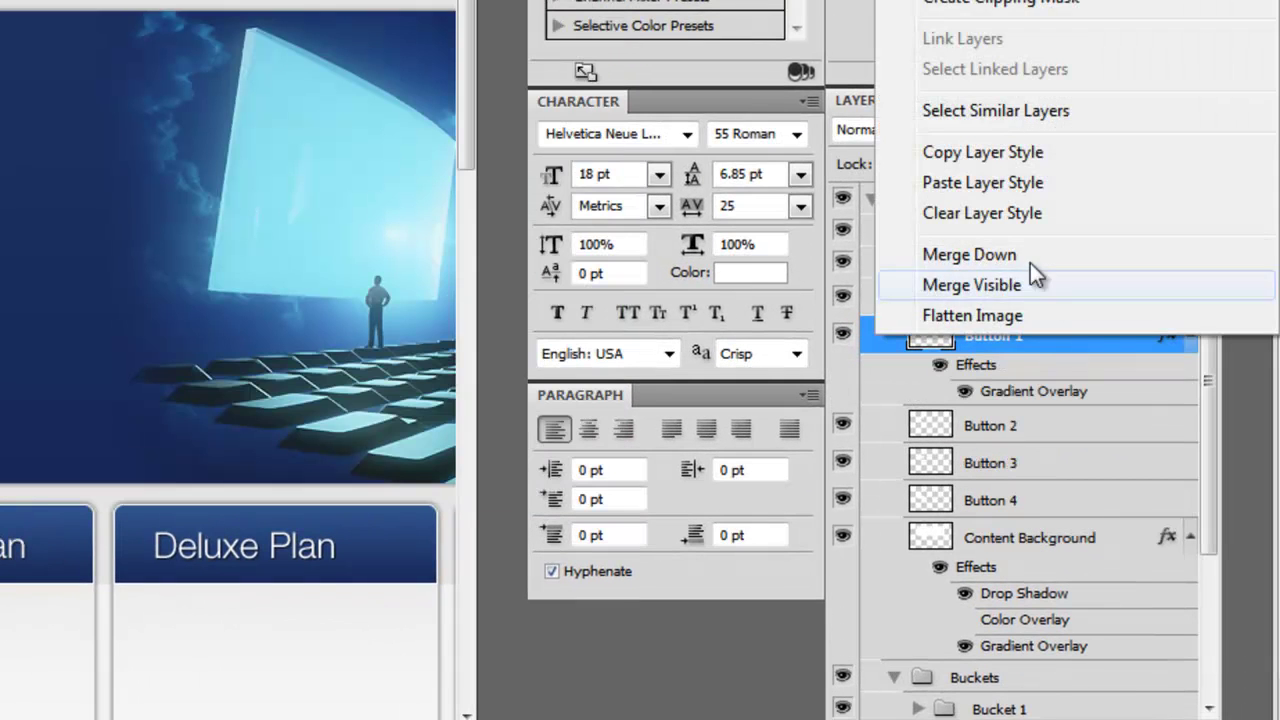
pyautogui.click(1016, 158)
pyautogui.click(1014, 425)
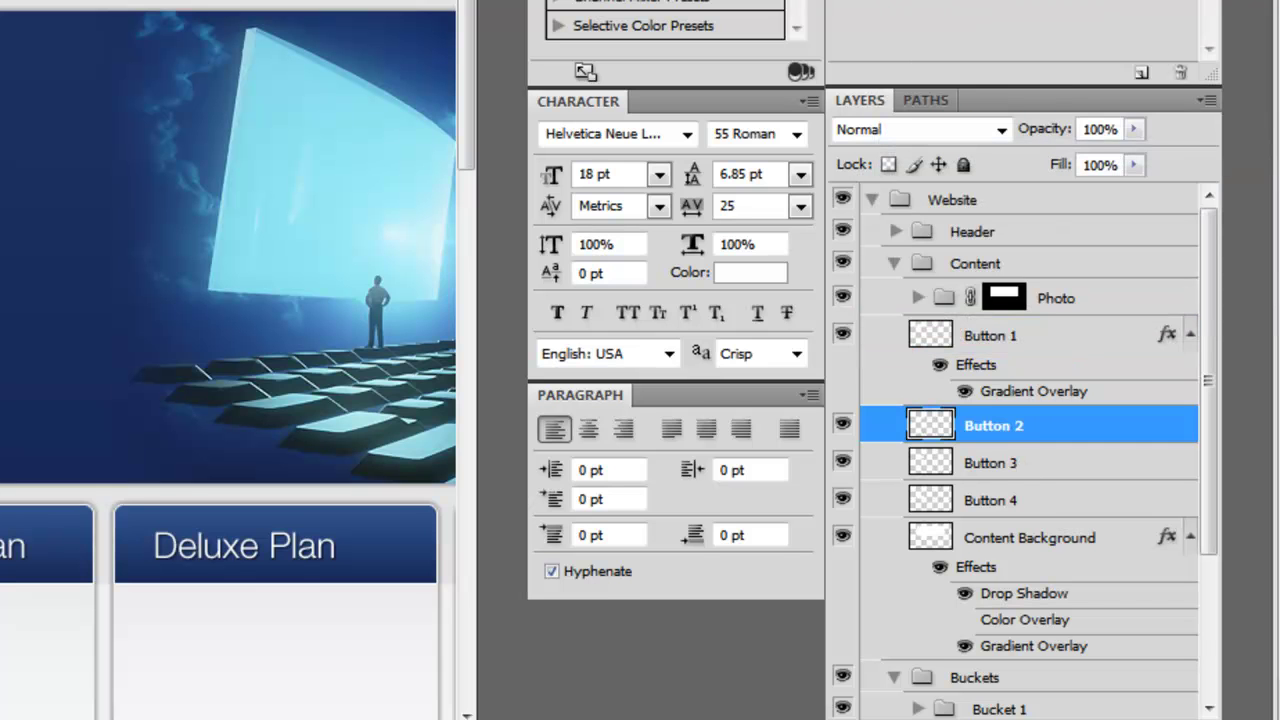
pyautogui.keyDown('shift'); pyautogui.click(1031, 497); pyautogui.keyUp('shift')
pyautogui.rightClick(1033, 500)
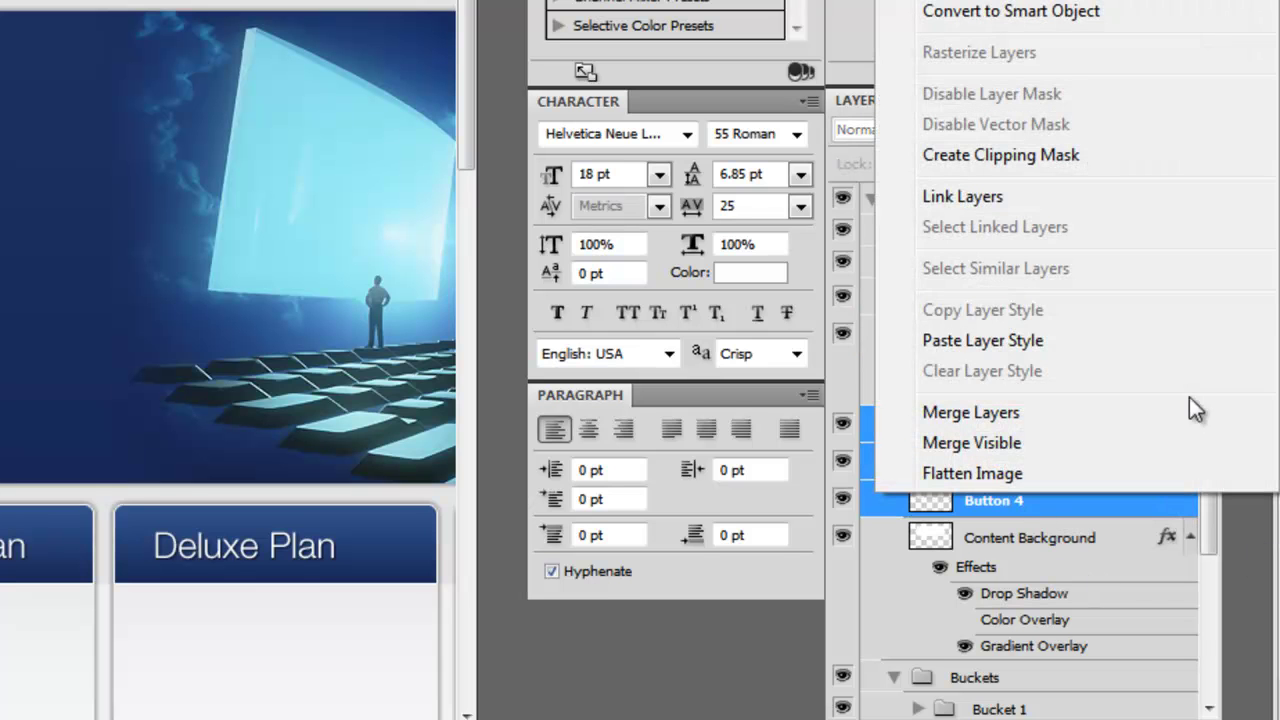
pyautogui.click(1065, 349)
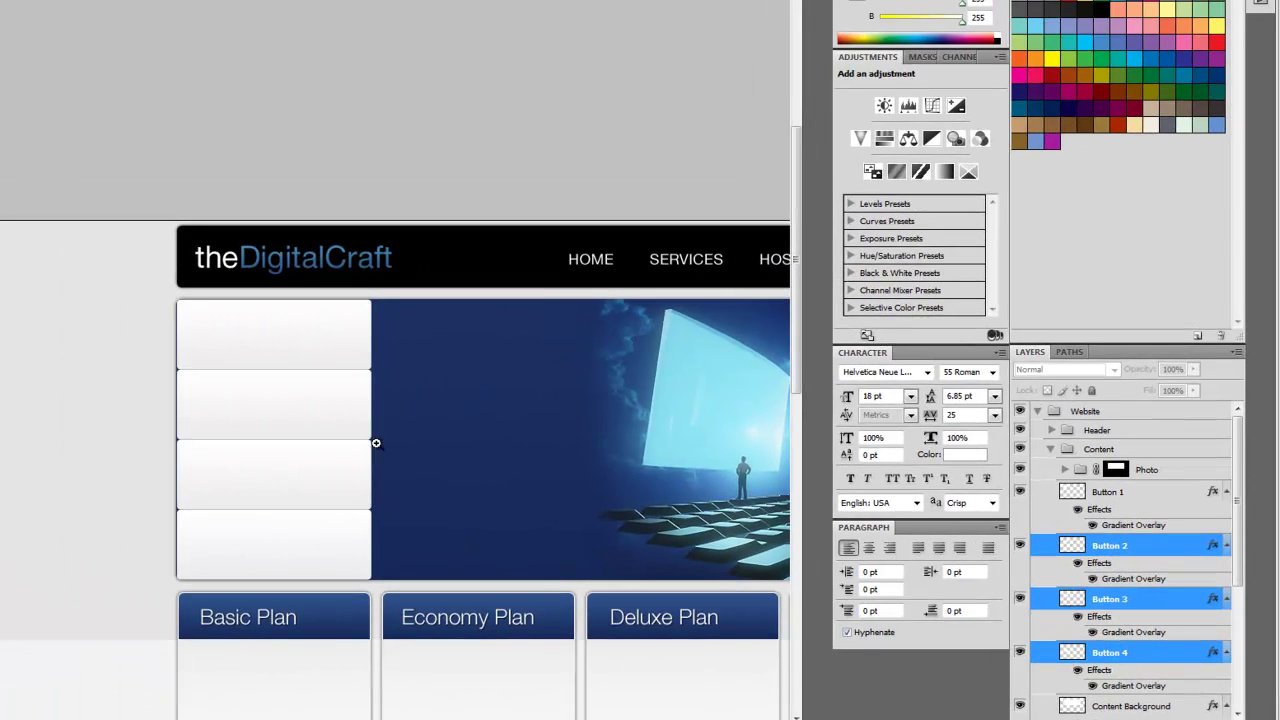
# Step: Create a new layer group above Button 1 and name it Buttons
pyautogui.click(1121, 495)
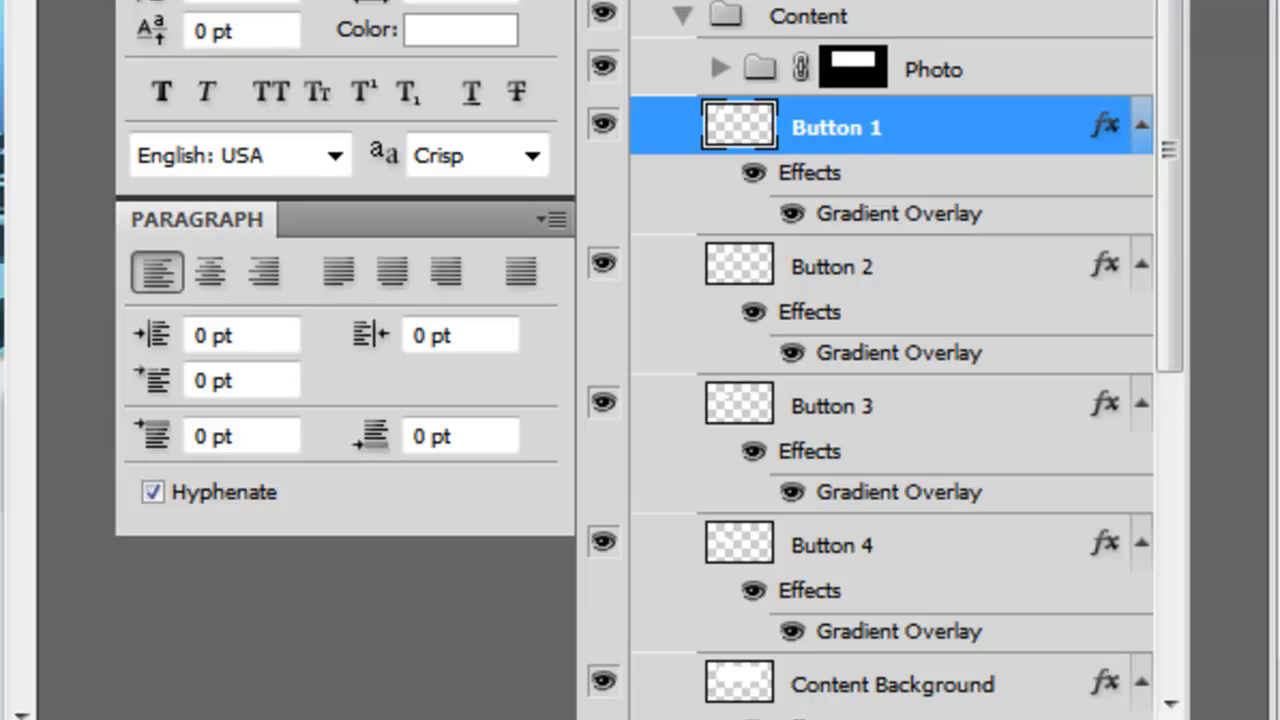
pyautogui.click(1150, 719)
pyautogui.doubleClick(786, 142)
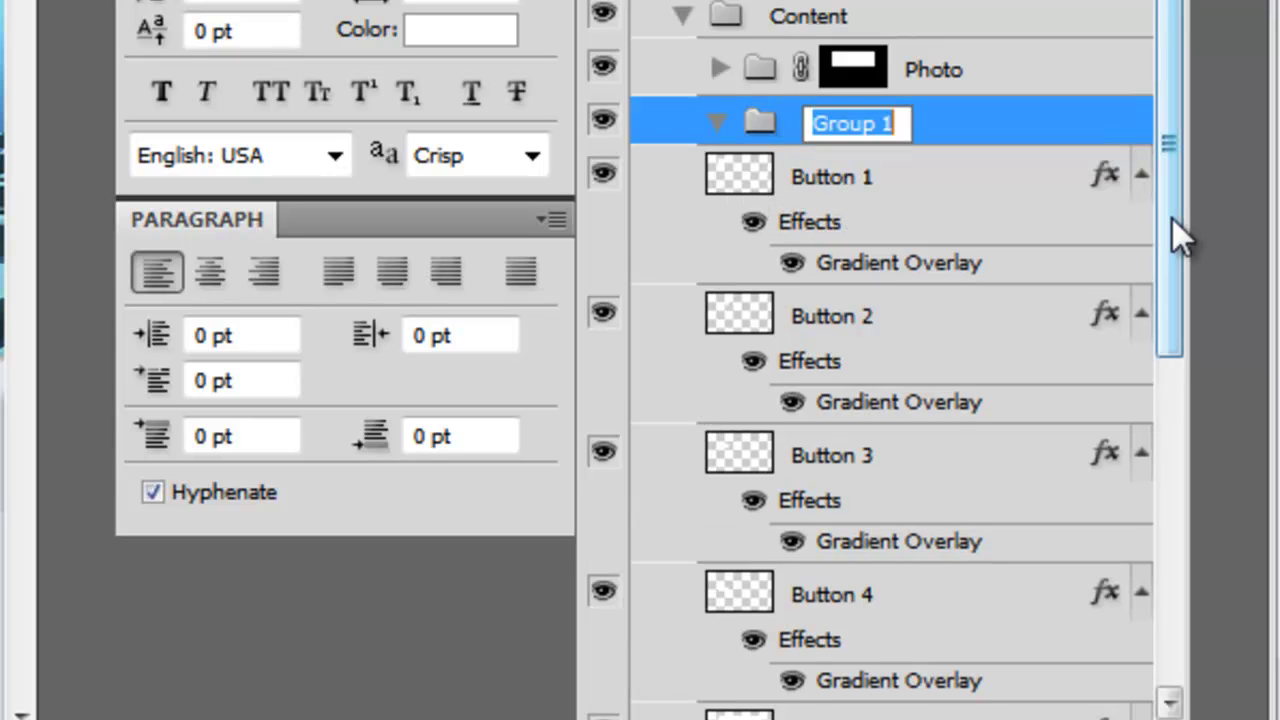
pyautogui.write('Buttons')
pyautogui.press('Return')
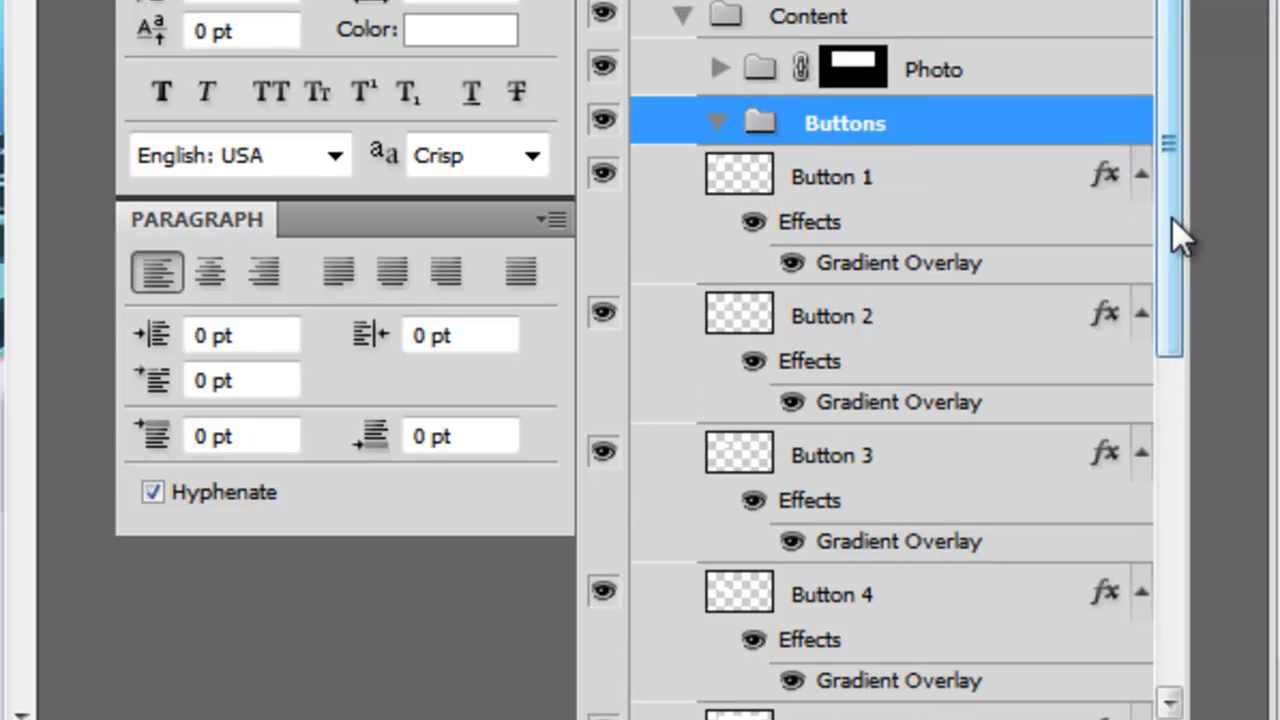
# Step: Move the four button layers into the Buttons group, then collapse the group and select the Content Background layer
pyautogui.click(935, 170)
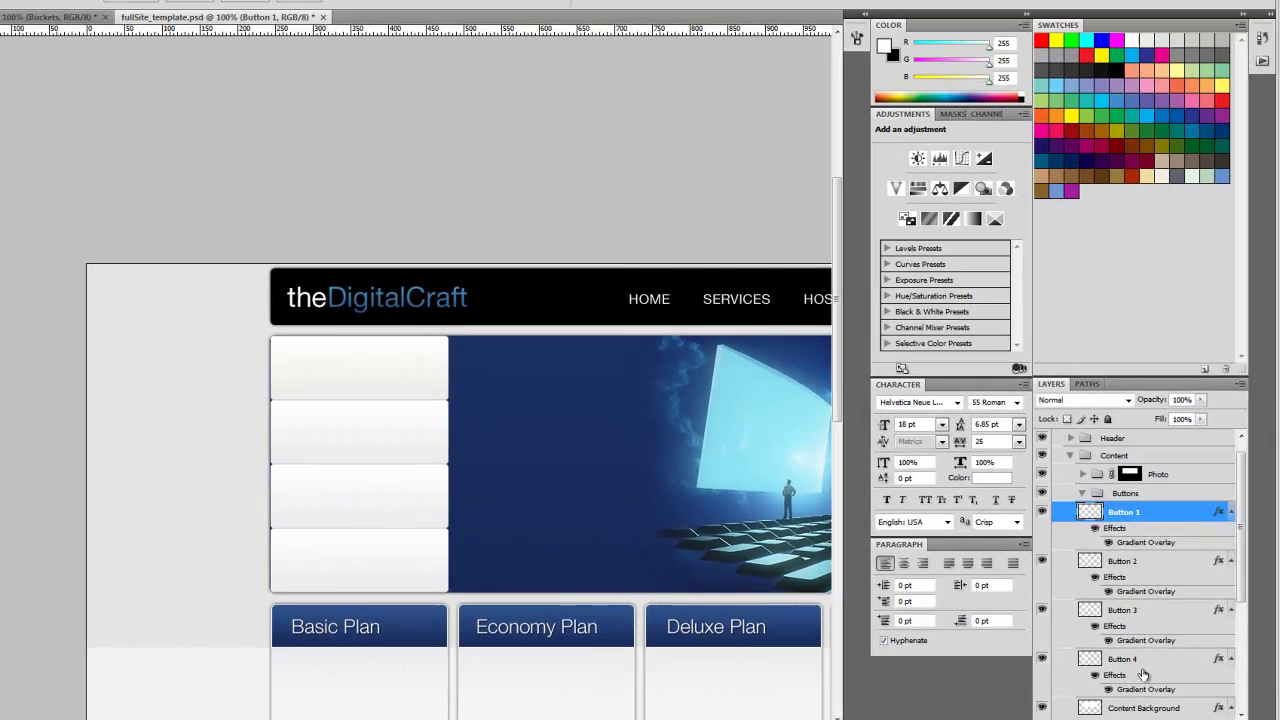
pyautogui.keyDown('shift'); pyautogui.click(877, 600); pyautogui.keyUp('shift')
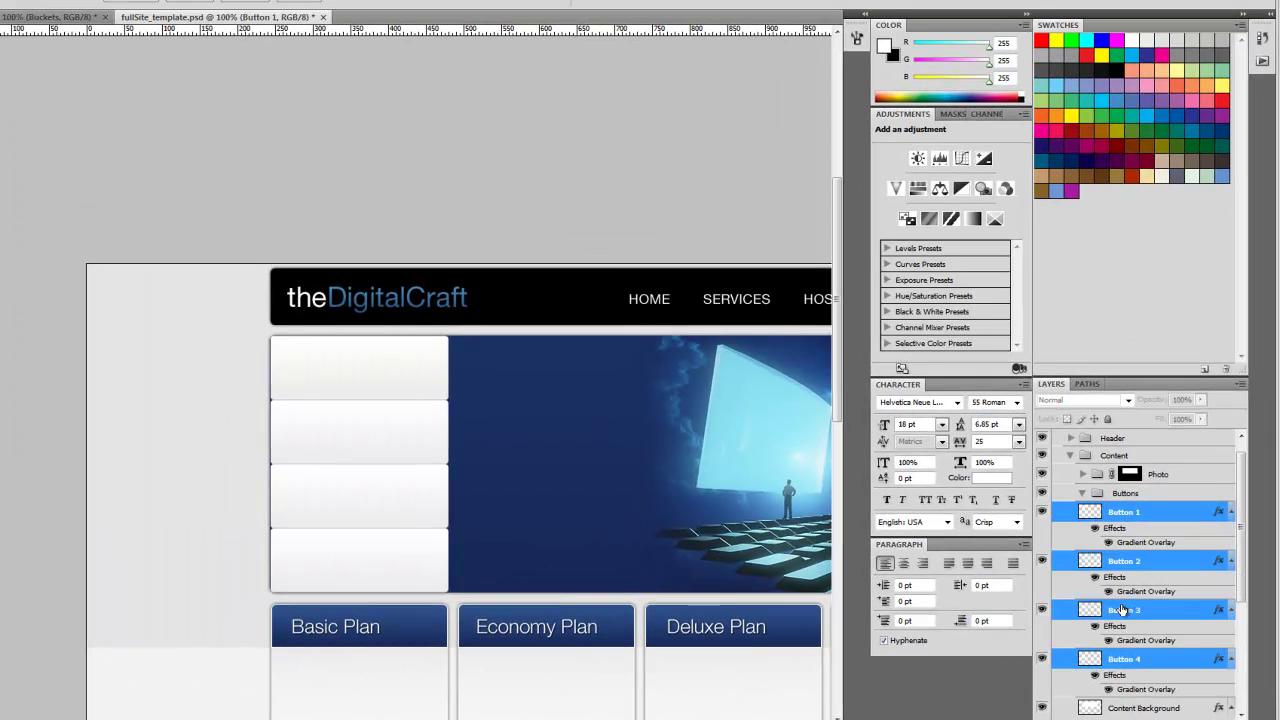
pyautogui.moveTo(1122, 609); pyautogui.dragTo(1122, 494)
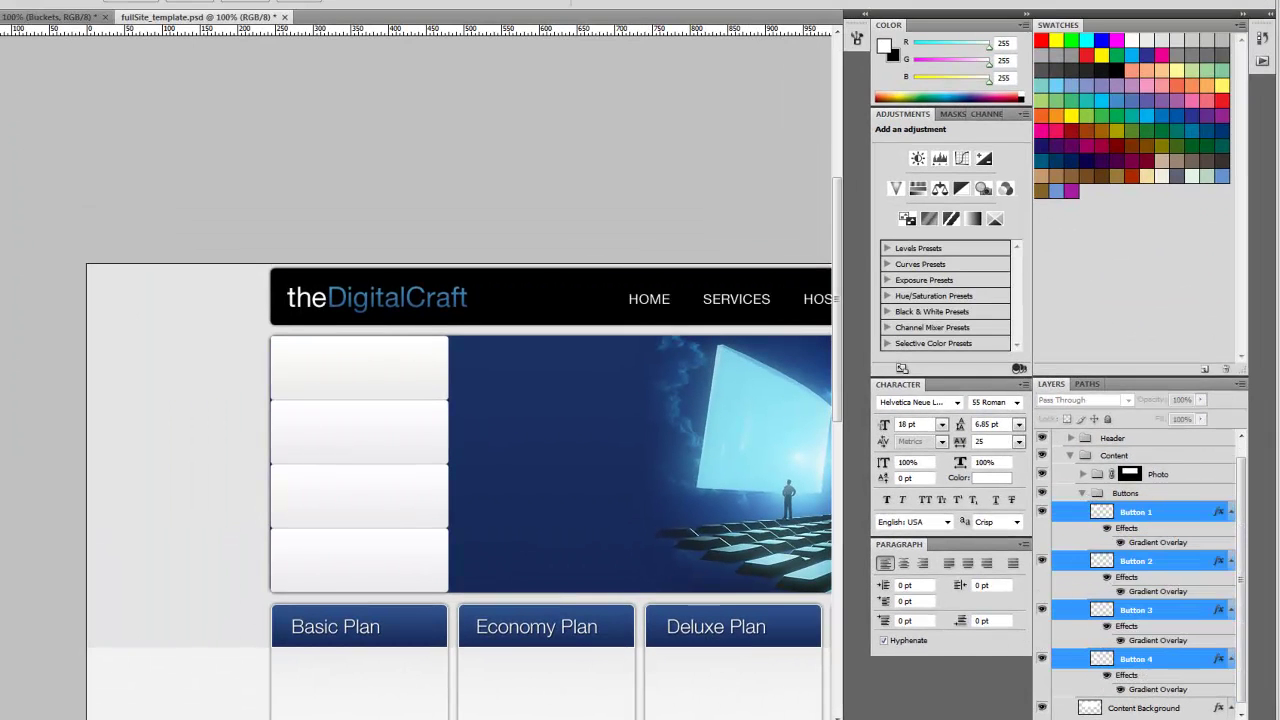
pyautogui.click(1081, 493)
pyautogui.click(1125, 493)
pyautogui.click(1135, 510)
pyautogui.scroll(1, 1170, 595)
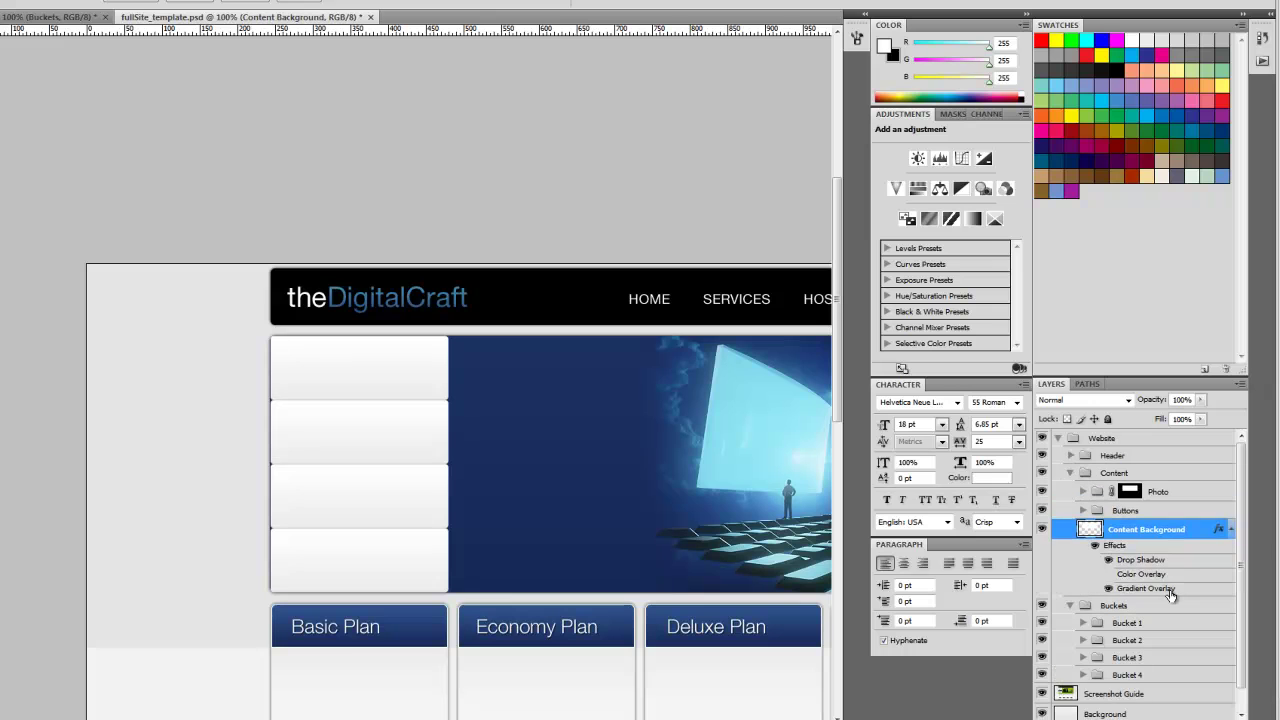
# Step: Hide the Website group and marquee-select the small green arrow under Web Hosting in the reference screenshot
pyautogui.click(1044, 440)
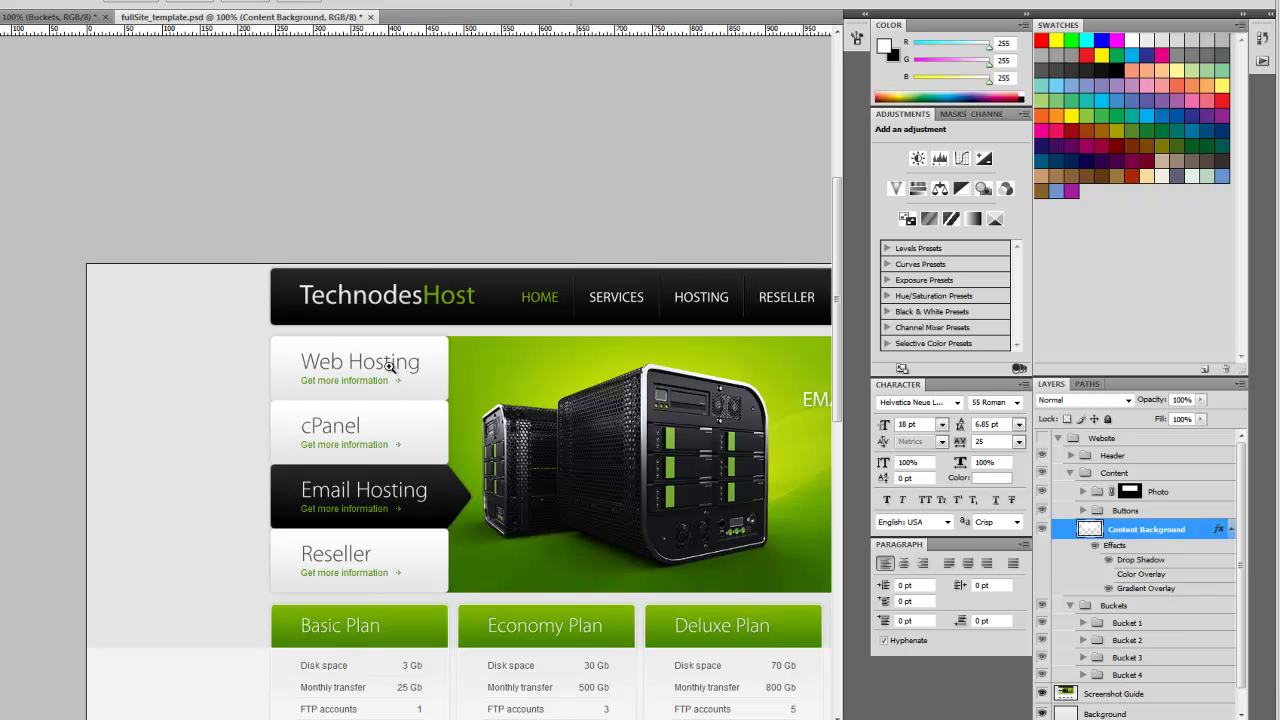
pyautogui.moveTo(392, 373); pyautogui.dragTo(416, 394)
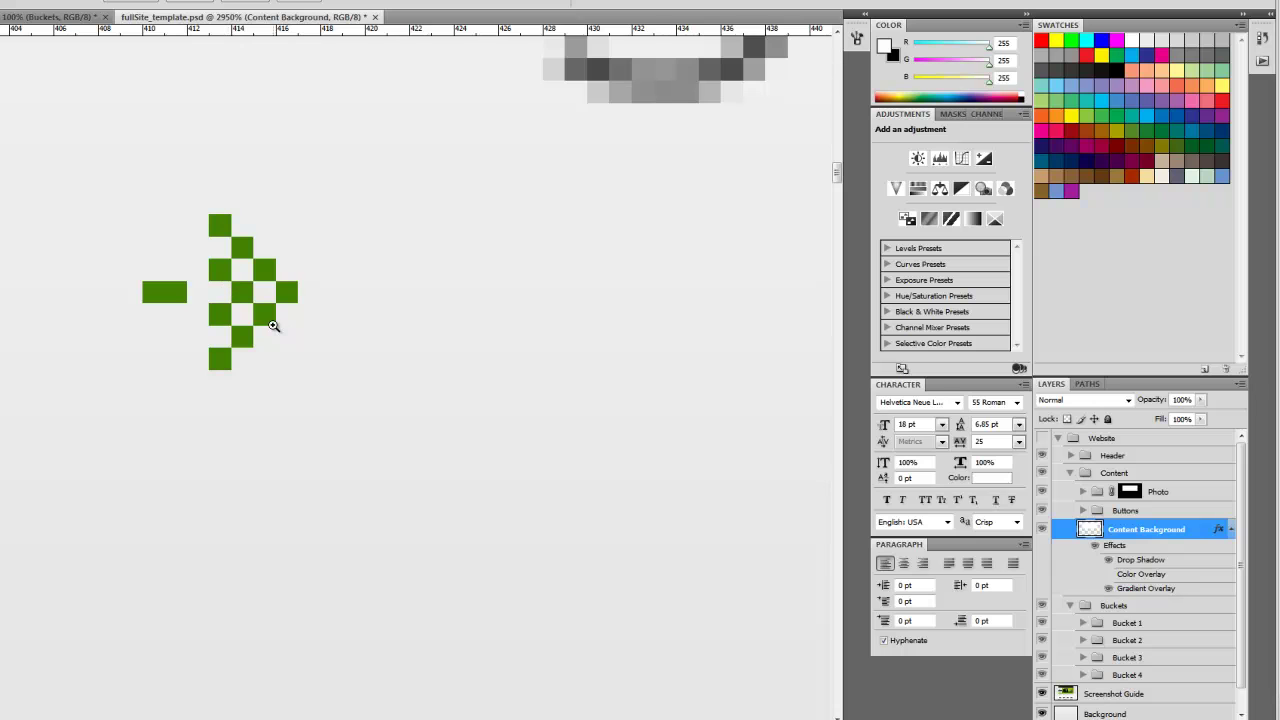
pyautogui.press('m')
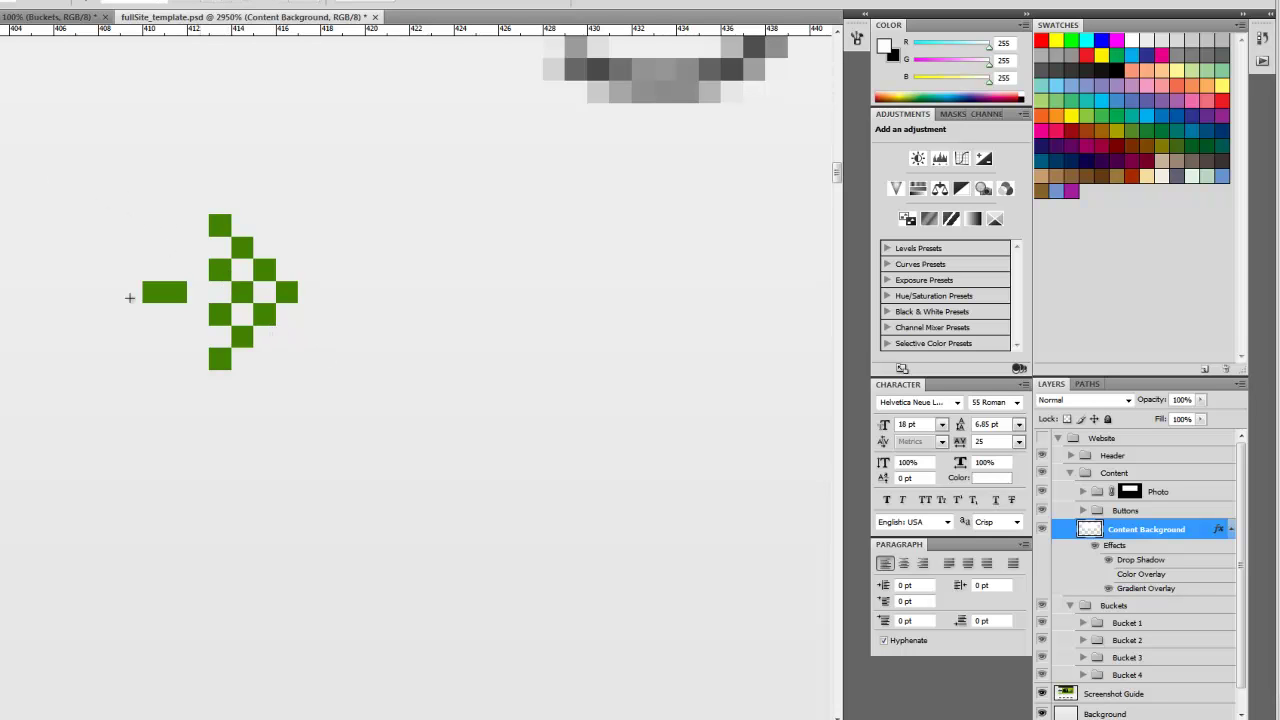
pyautogui.moveTo(210, 279); pyautogui.dragTo(293, 357)
pyautogui.moveTo(321, 201); pyautogui.dragTo(336, 207)
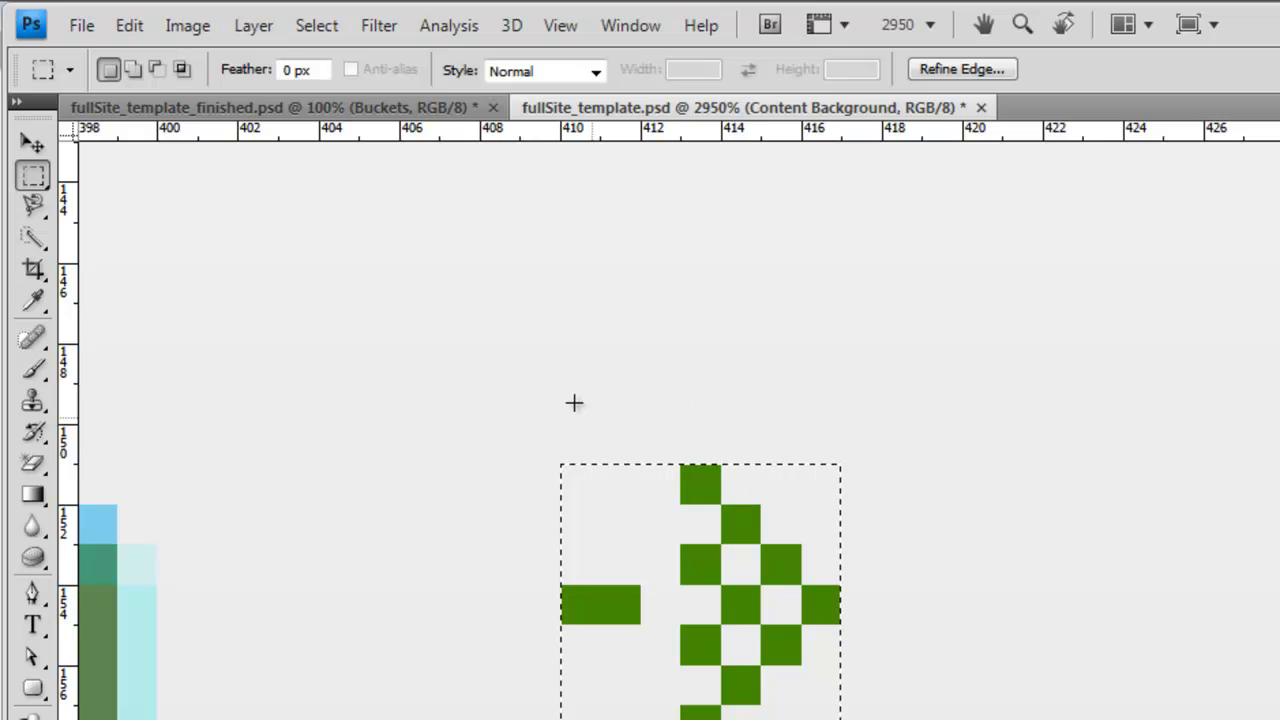
# Step: Copy the selected arrow into a new 7 by 7 pixel RGB document with a white background
pyautogui.click(85, 25)
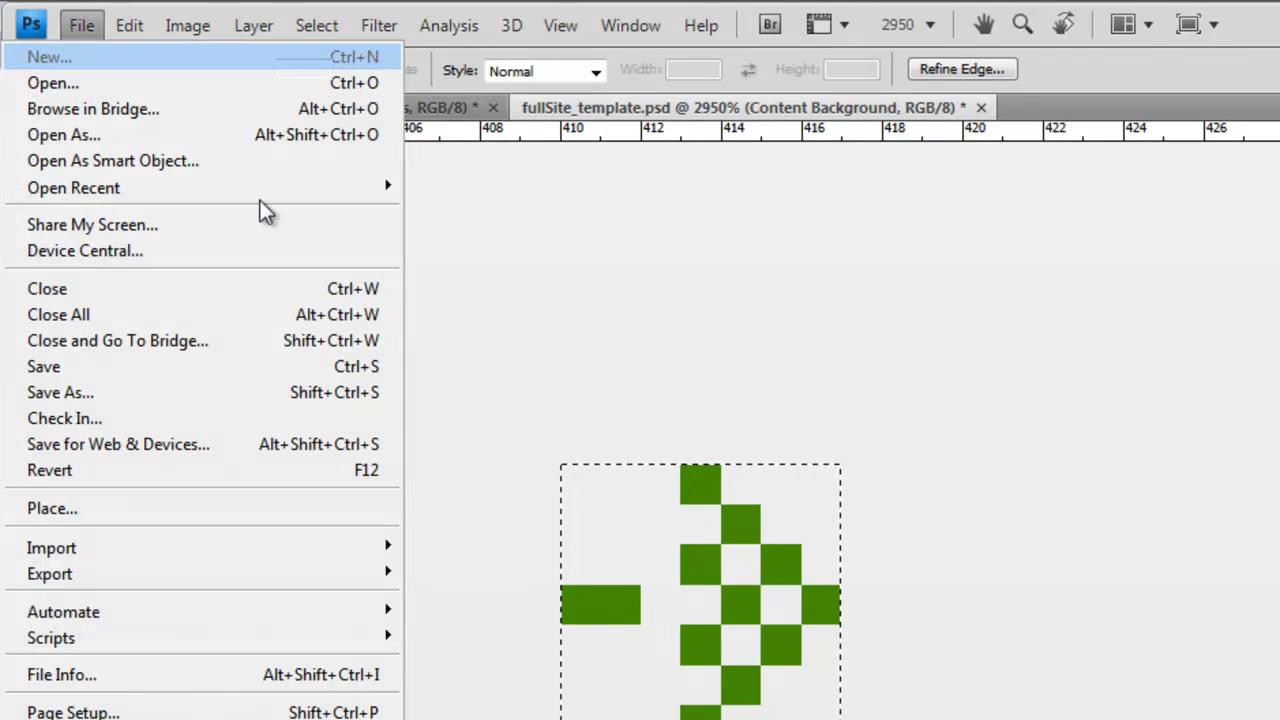
pyautogui.hotkey('ctrl', 'n')
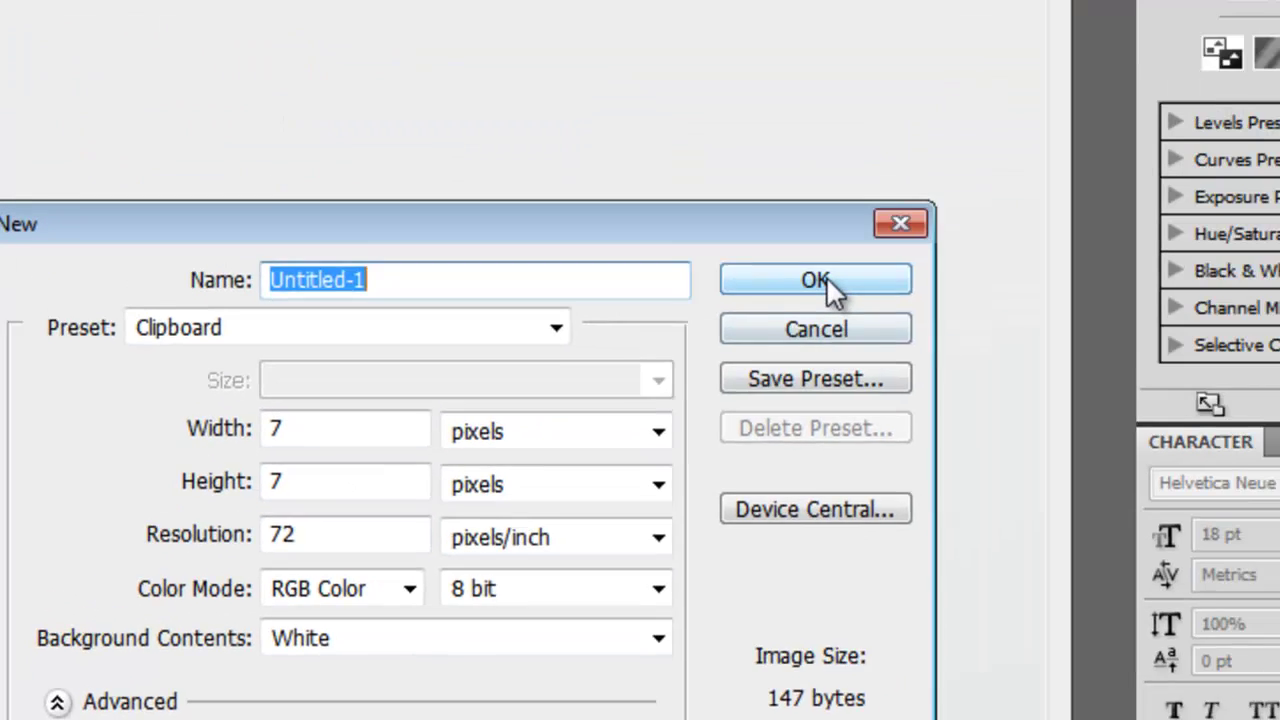
pyautogui.click(1240, 12)
pyautogui.click(756, 313)
pyautogui.hotkey('ctrl', 'v')
pyautogui.hotkey('ctrl', 'alt', '0')
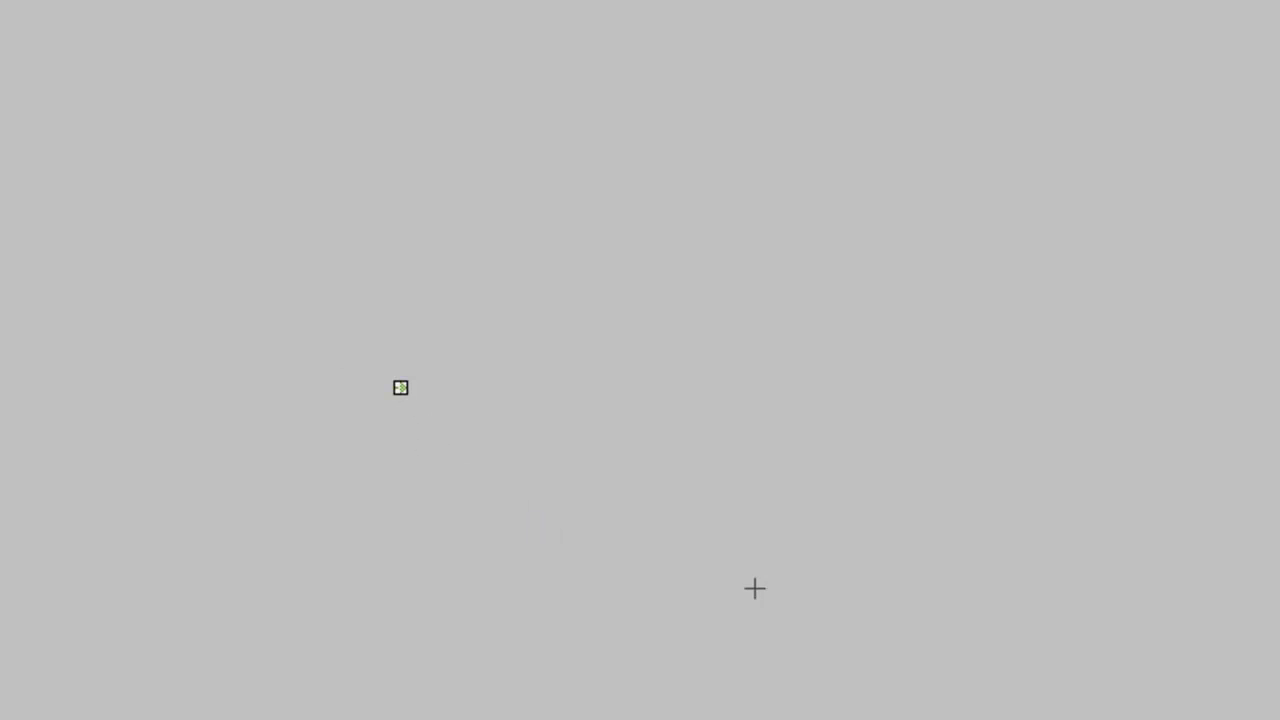
pyautogui.click(494, 444)
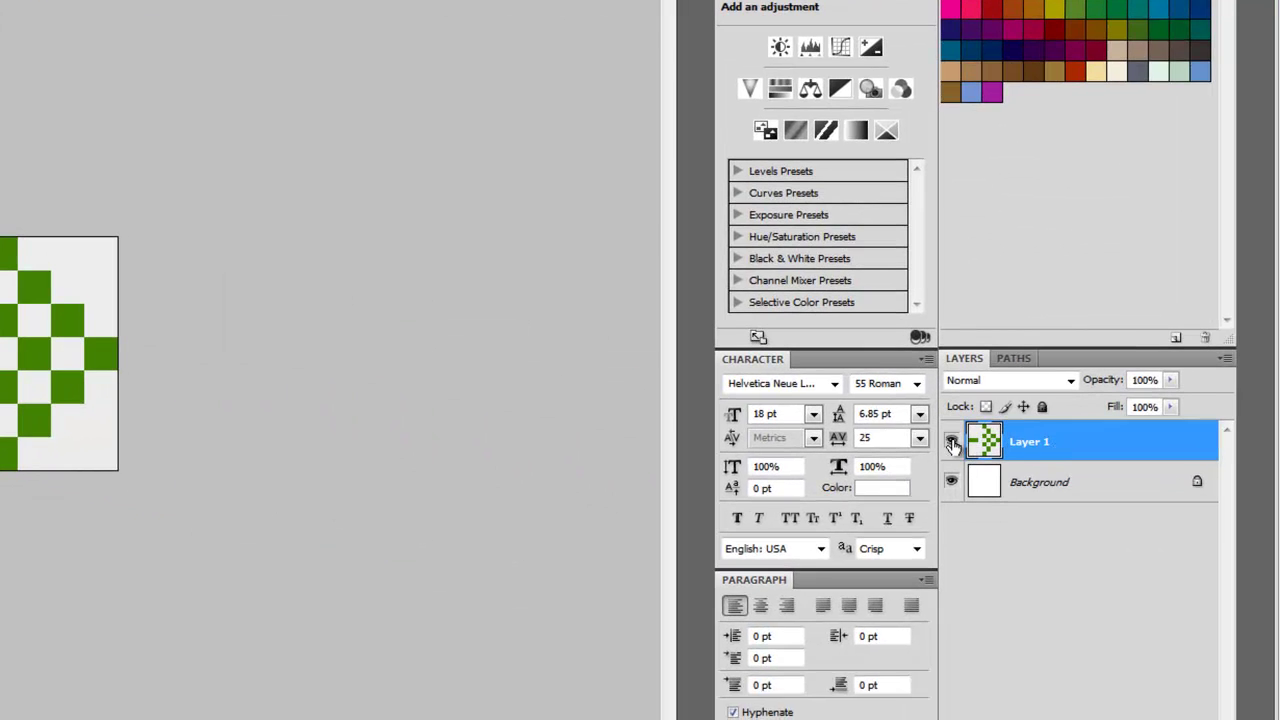
# Step: Hide the pasted arrow's Layer 1 and set up the Pencil tool with a 1 px master diameter
pyautogui.click(952, 445)
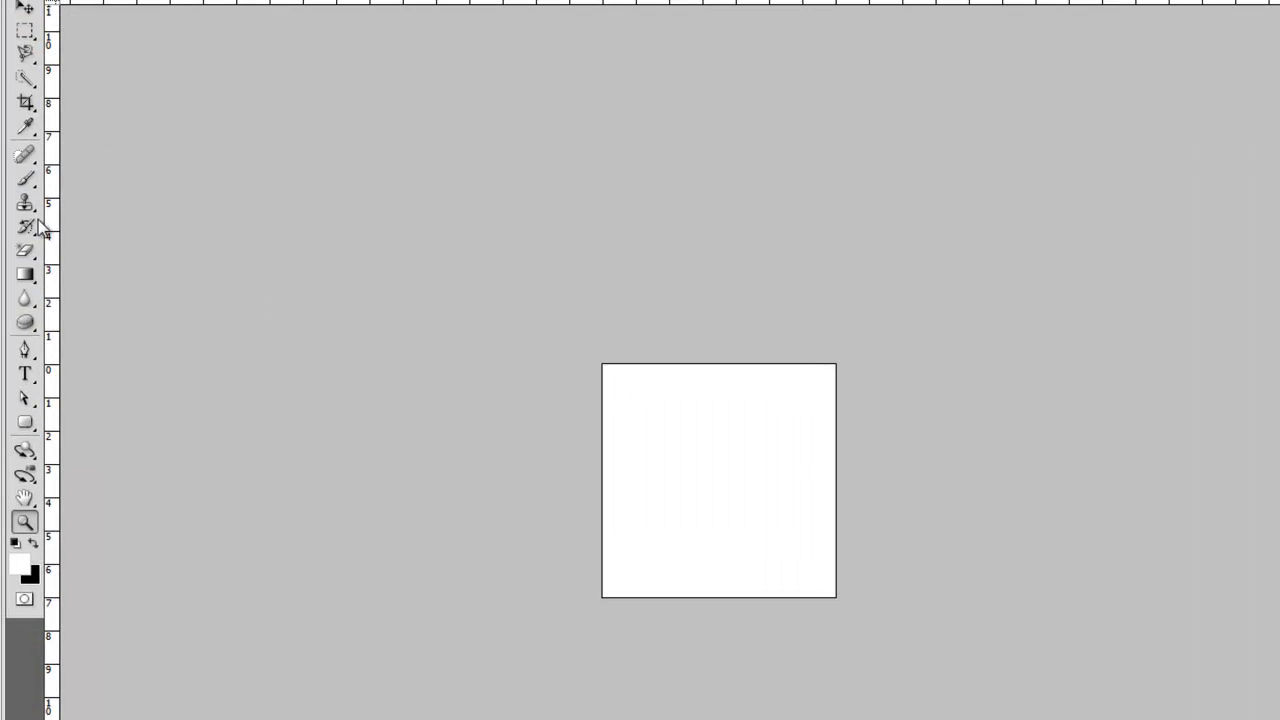
pyautogui.click(30, 180)
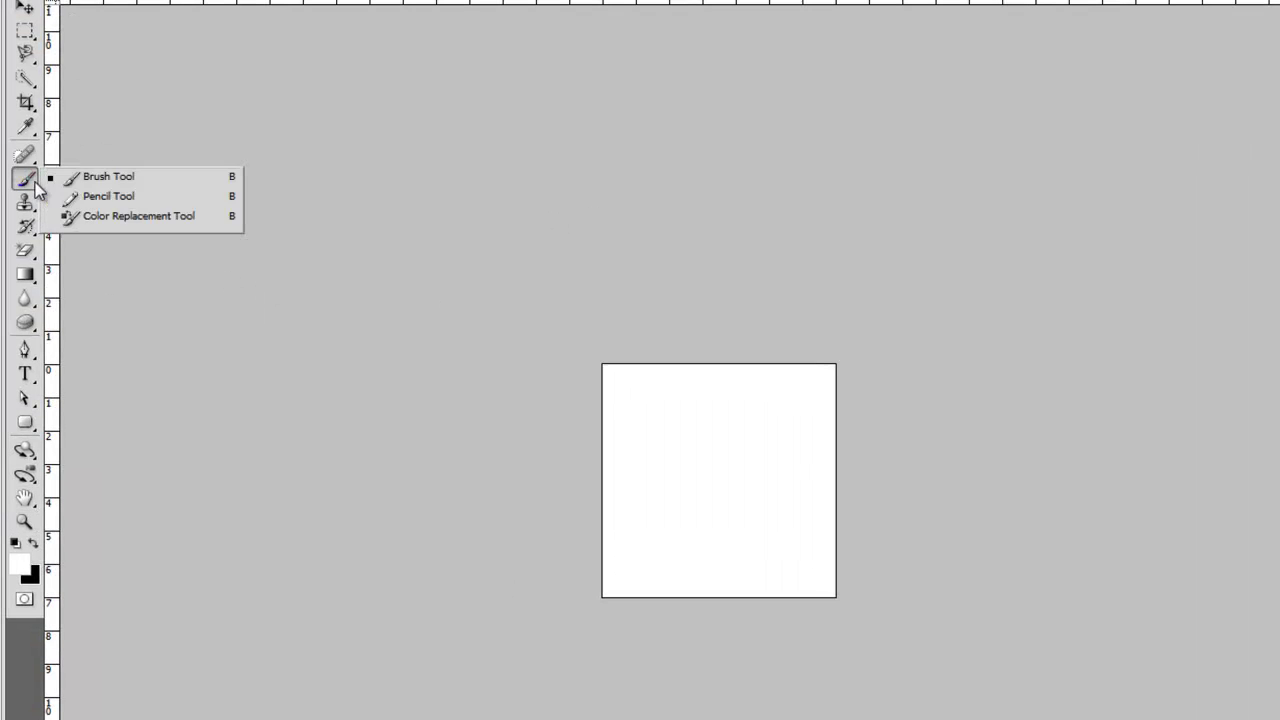
pyautogui.click(128, 197)
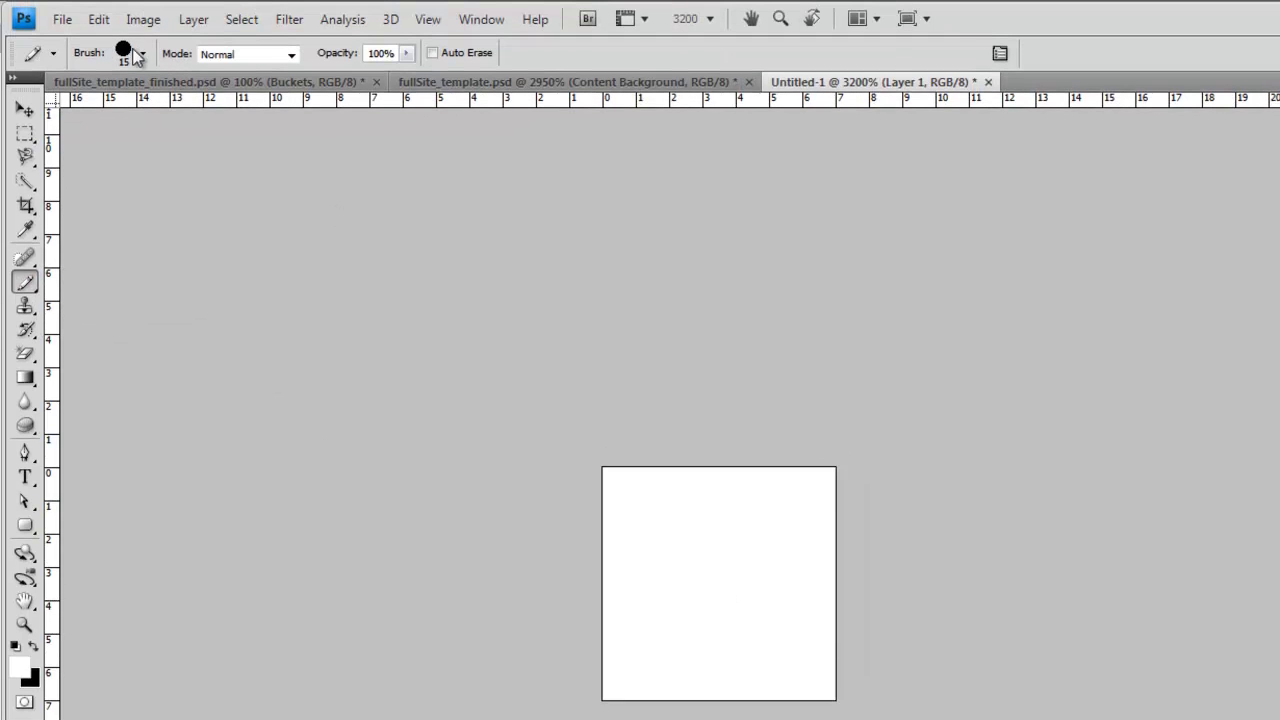
pyautogui.click(143, 54)
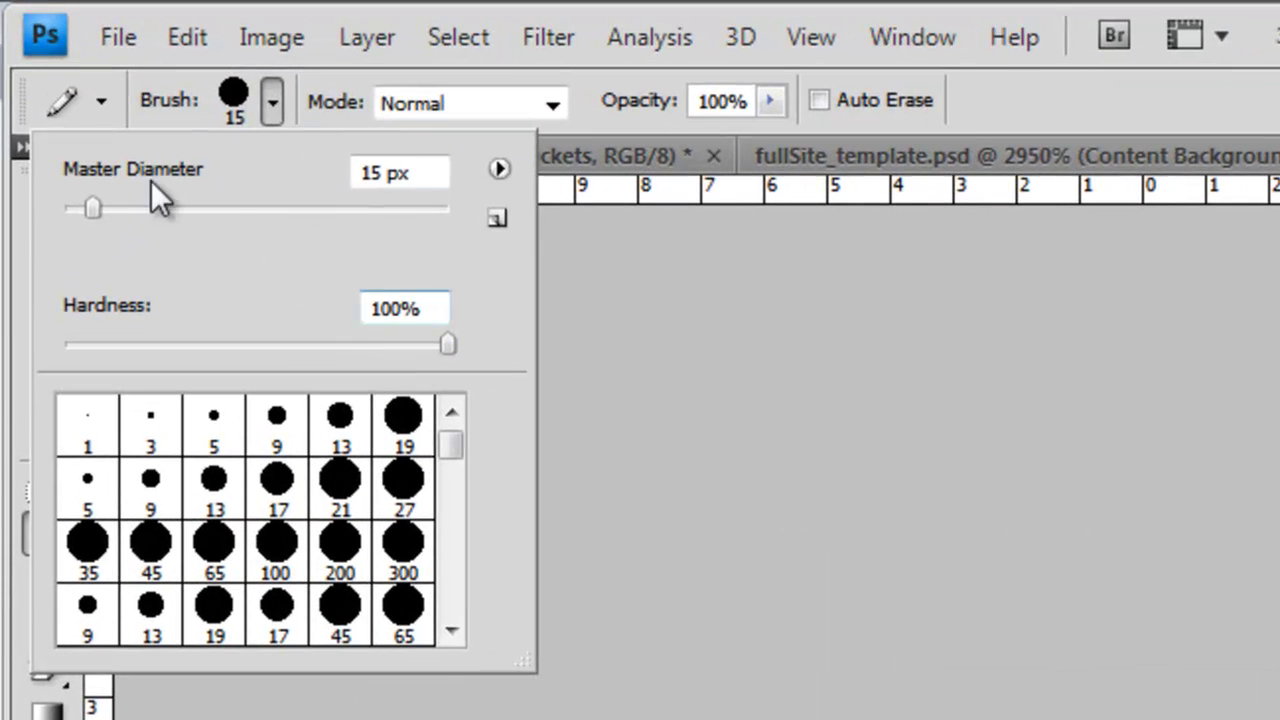
pyautogui.moveTo(92, 207); pyautogui.dragTo(15, 215)
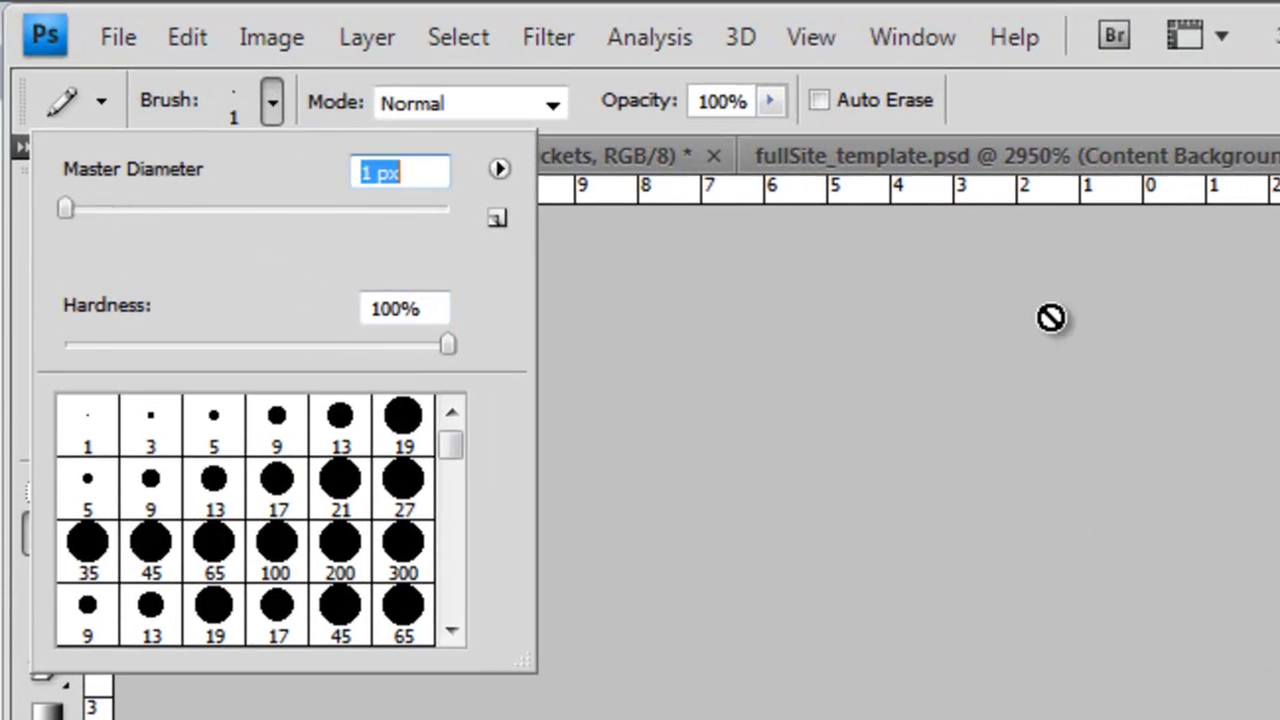
pyautogui.press('Return')
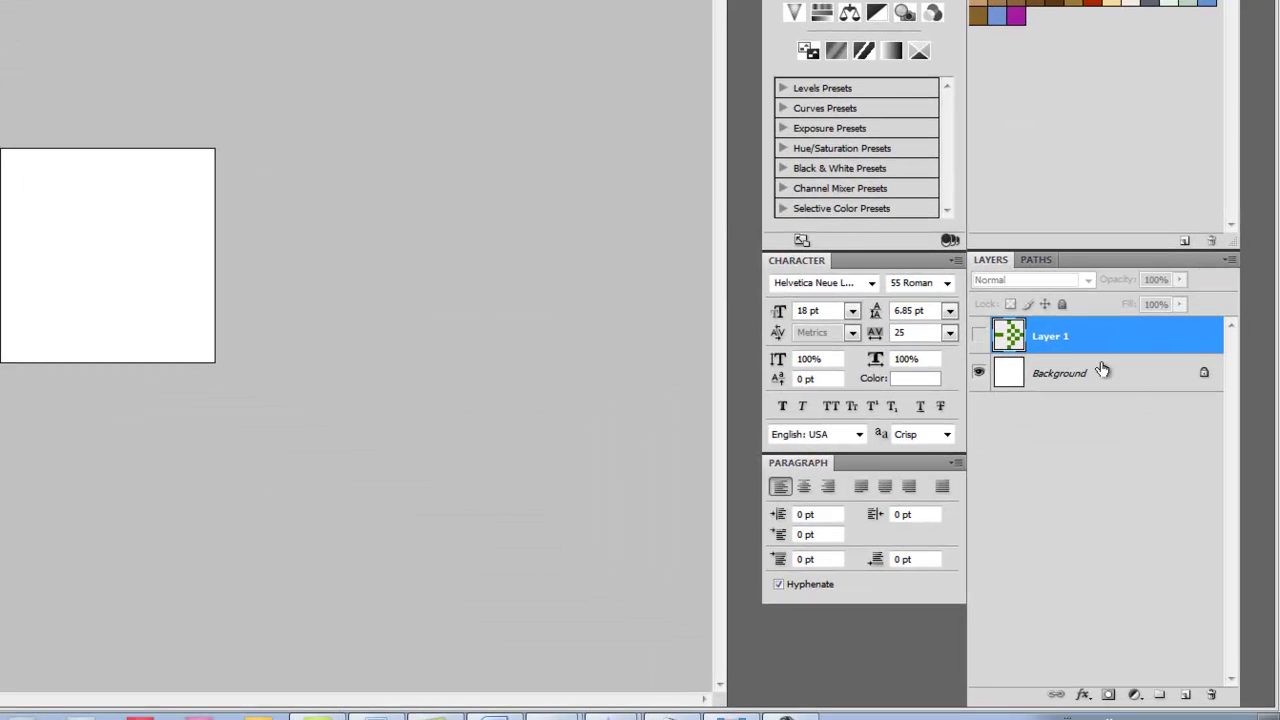
# Step: Add a new layer above Layer 1 and set the foreground colour to dark blue, RGB 28, 87, 146
pyautogui.click(1184, 697)
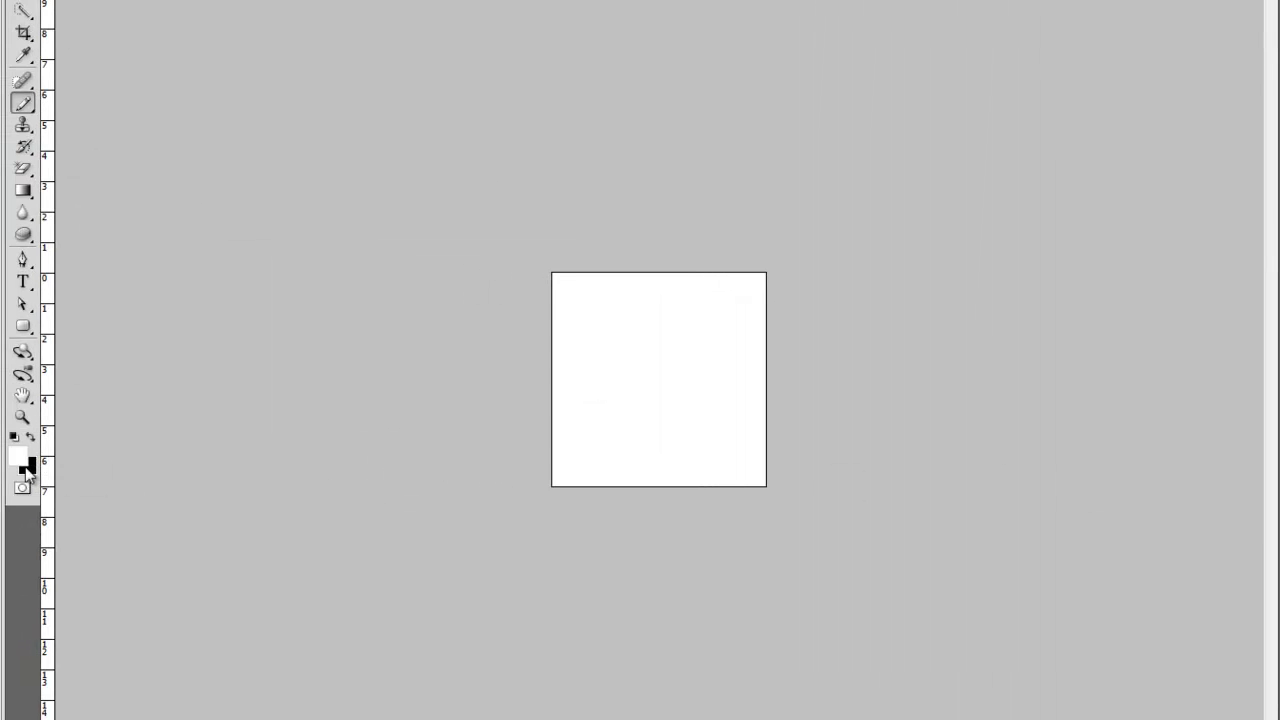
pyautogui.click(28, 470)
pyautogui.moveTo(723, 509); pyautogui.dragTo(800, 595)
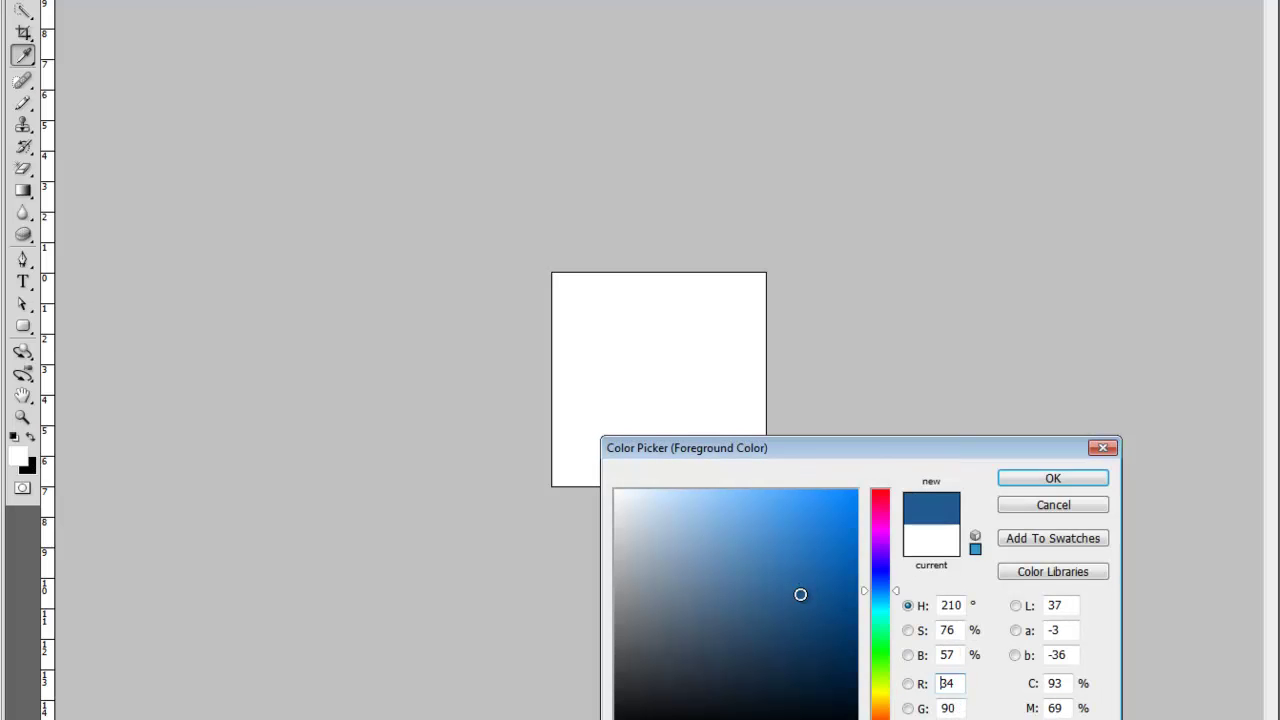
pyautogui.click(777, 570)
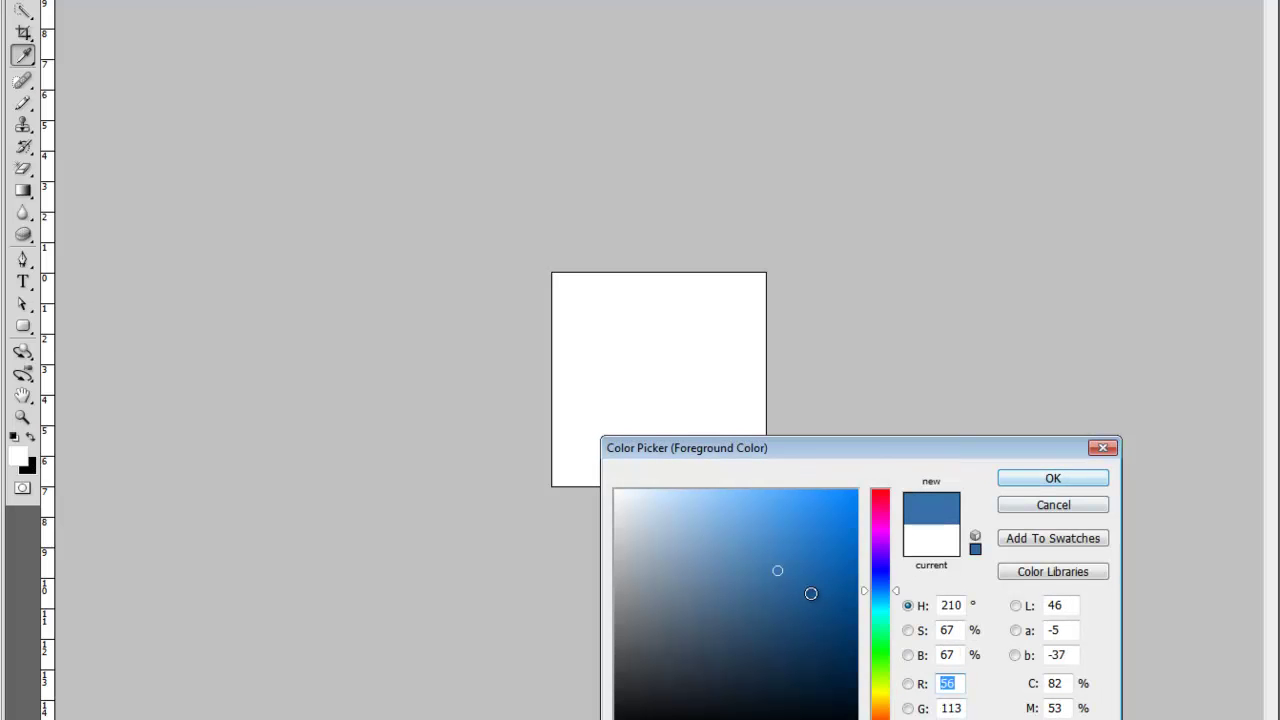
pyautogui.click(811, 593)
pyautogui.click(1054, 481)
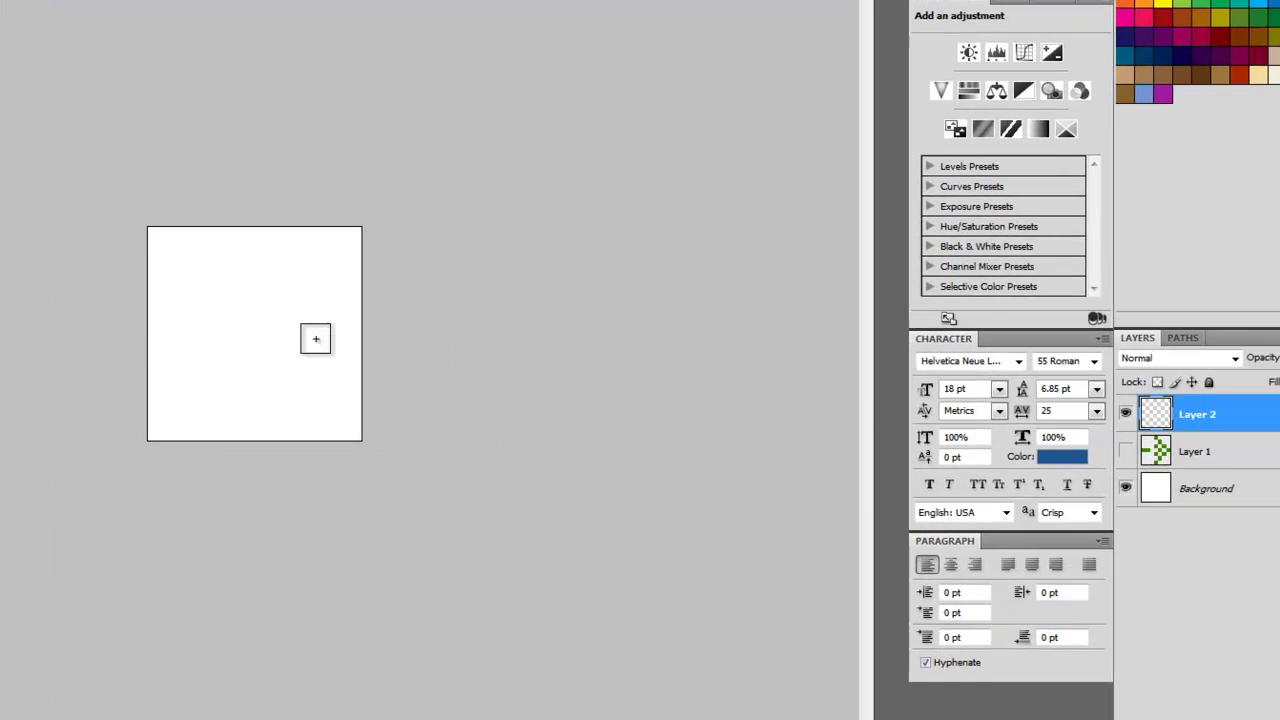
# Step: Draw the blue pixel arrow on Layer 2 with a two-pixel shaft and checkered head, and hide the Background layer
pyautogui.click(163, 333)
pyautogui.moveTo(170, 331); pyautogui.dragTo(199, 331)
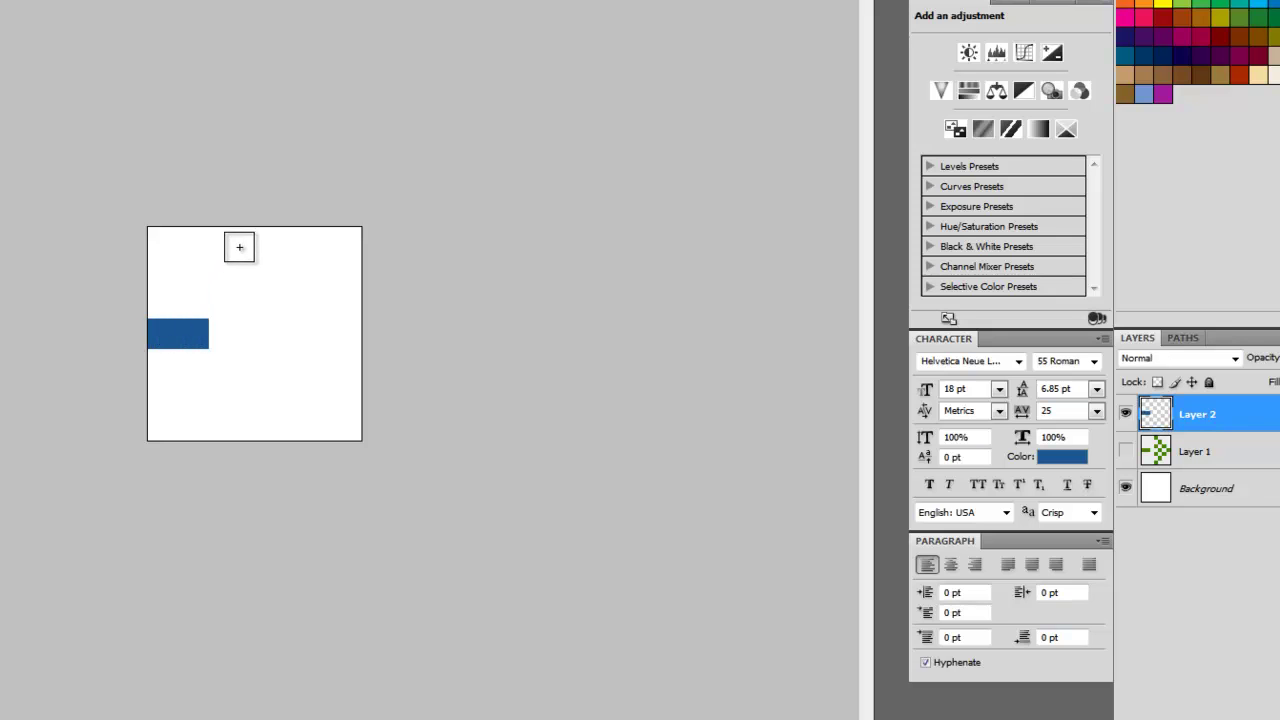
pyautogui.moveTo(254, 241)
pyautogui.mouseDown()
pyautogui.moveTo(262, 429)
pyautogui.moveTo(291, 399)
pyautogui.moveTo(289, 275)
pyautogui.moveTo(322, 309)
pyautogui.moveTo(321, 363)
pyautogui.moveTo(357, 345)
pyautogui.mouseUp()
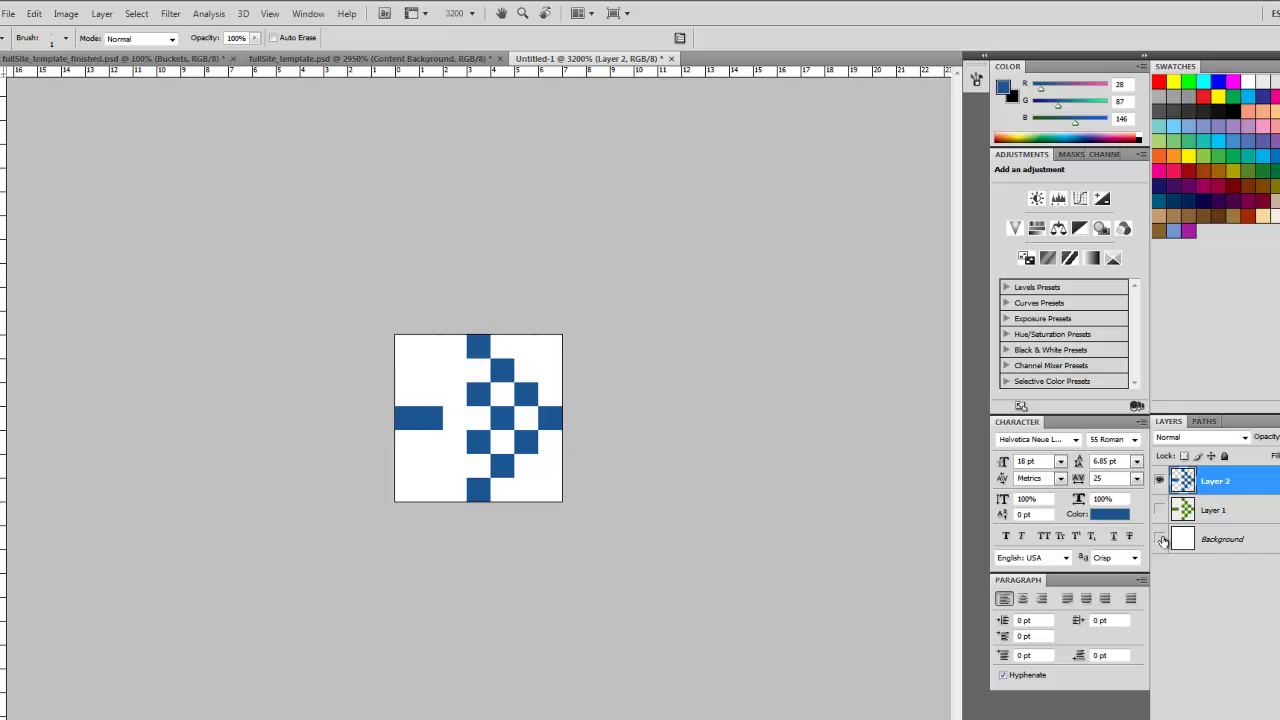
pyautogui.click(1160, 539)
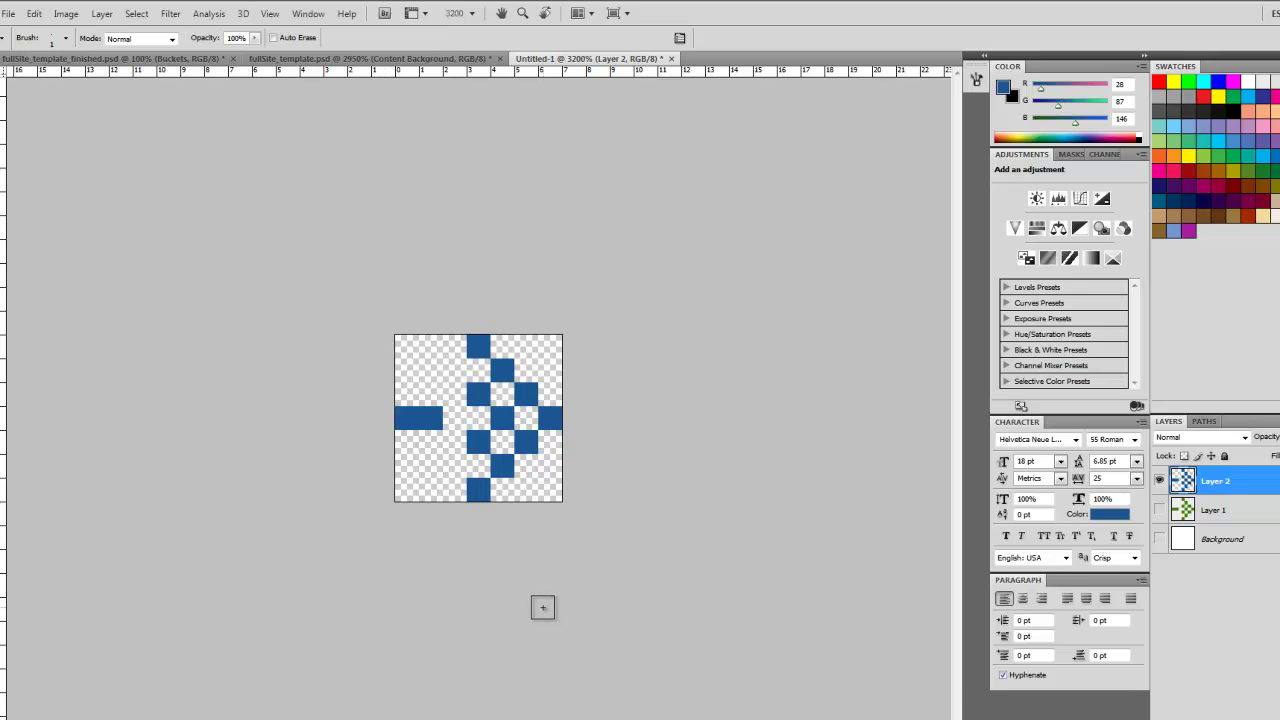
# Step: Switch to Windows Explorer and open the full site 001 folder inside the Tutorials library's HTML folder
pyautogui.hotkey('alt', 'Tab')
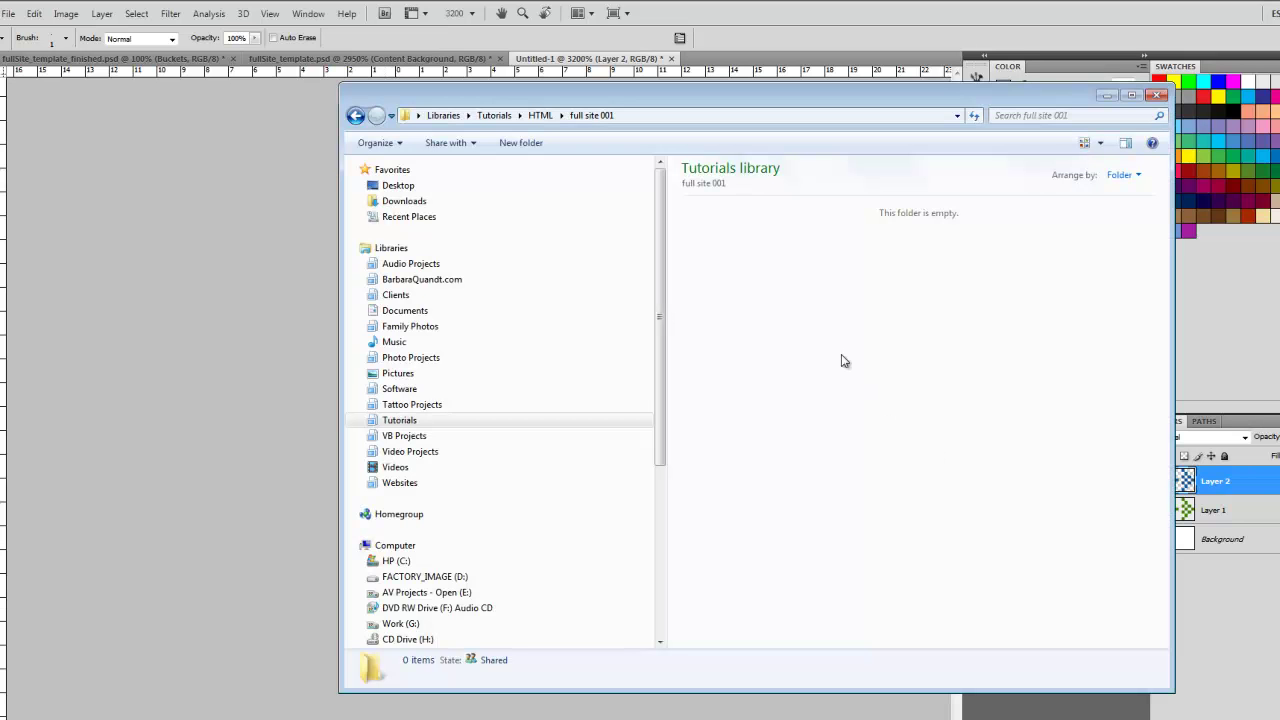
pyautogui.moveTo(760, 104); pyautogui.dragTo(474, 118)
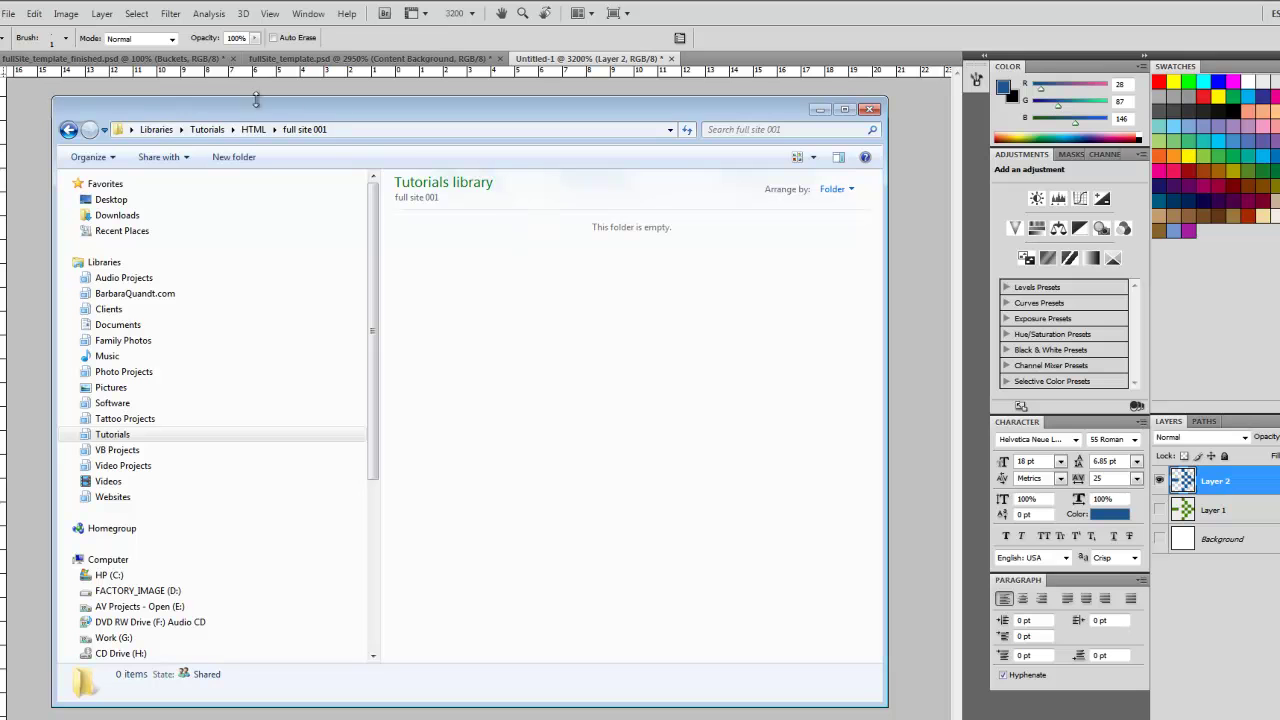
pyautogui.click(253, 129)
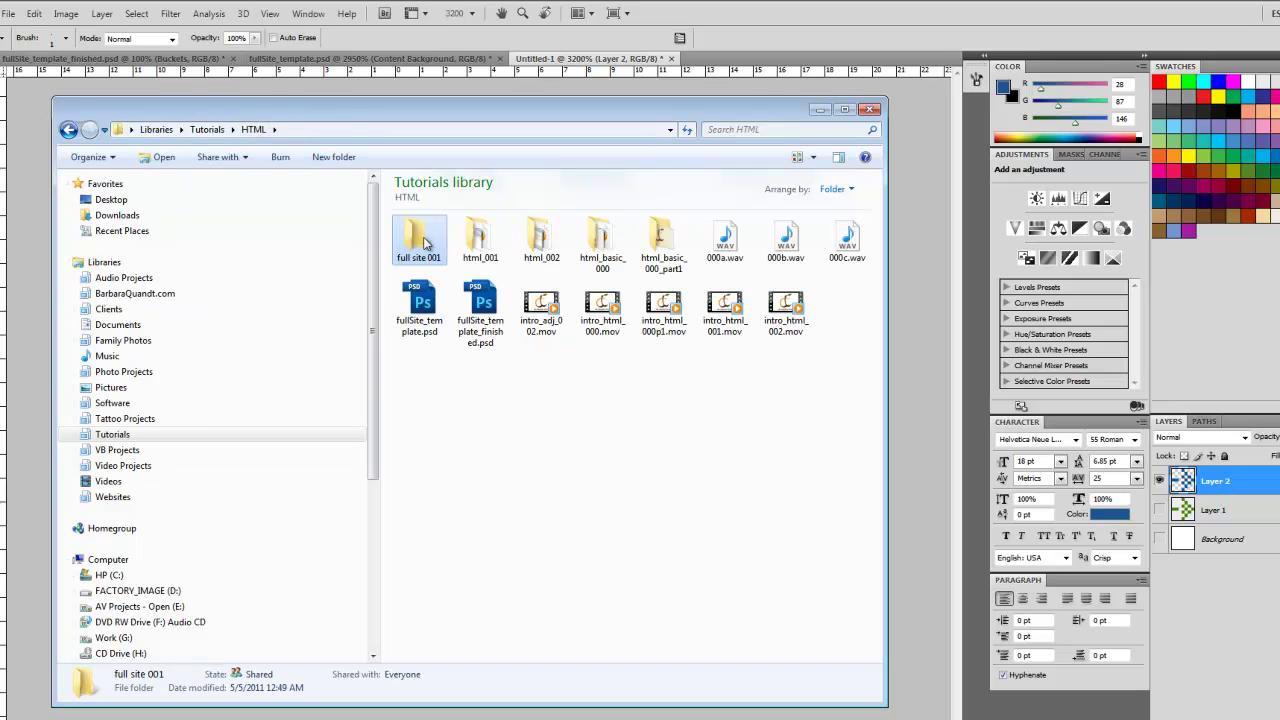
pyautogui.doubleClick(443, 227)
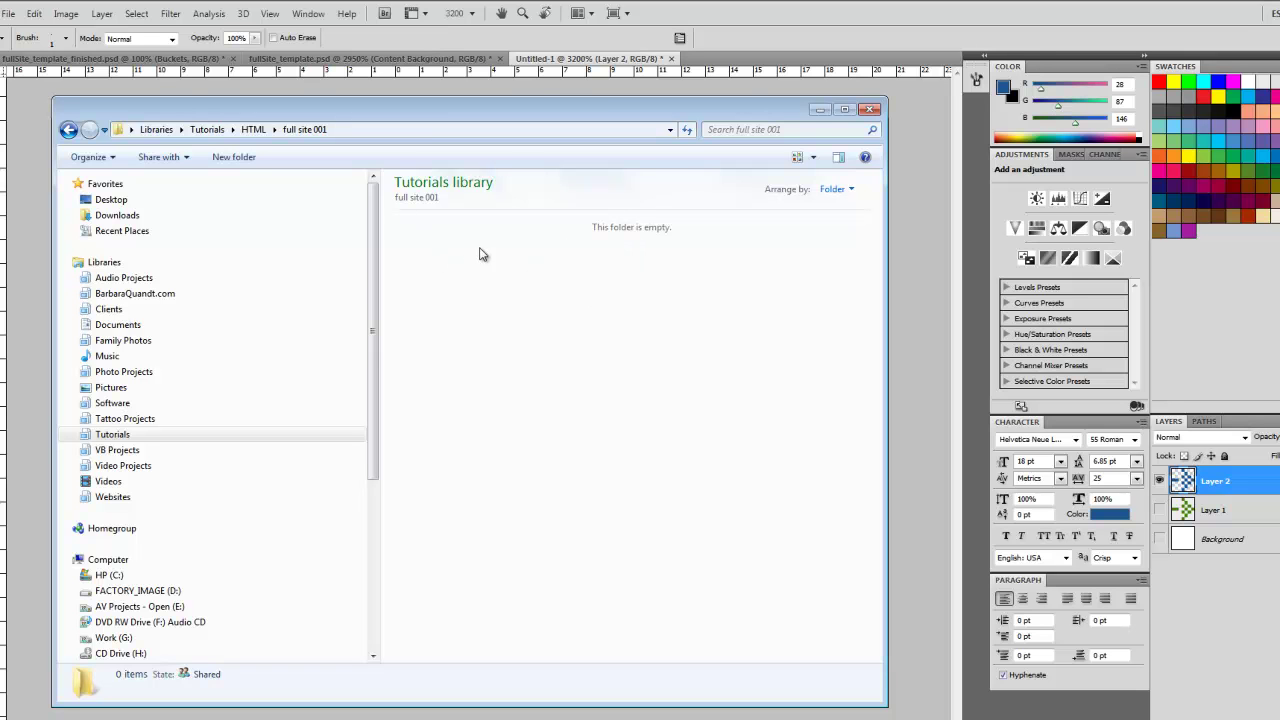
# Step: Create a new folder named images inside full site 001
pyautogui.rightClick(432, 247)
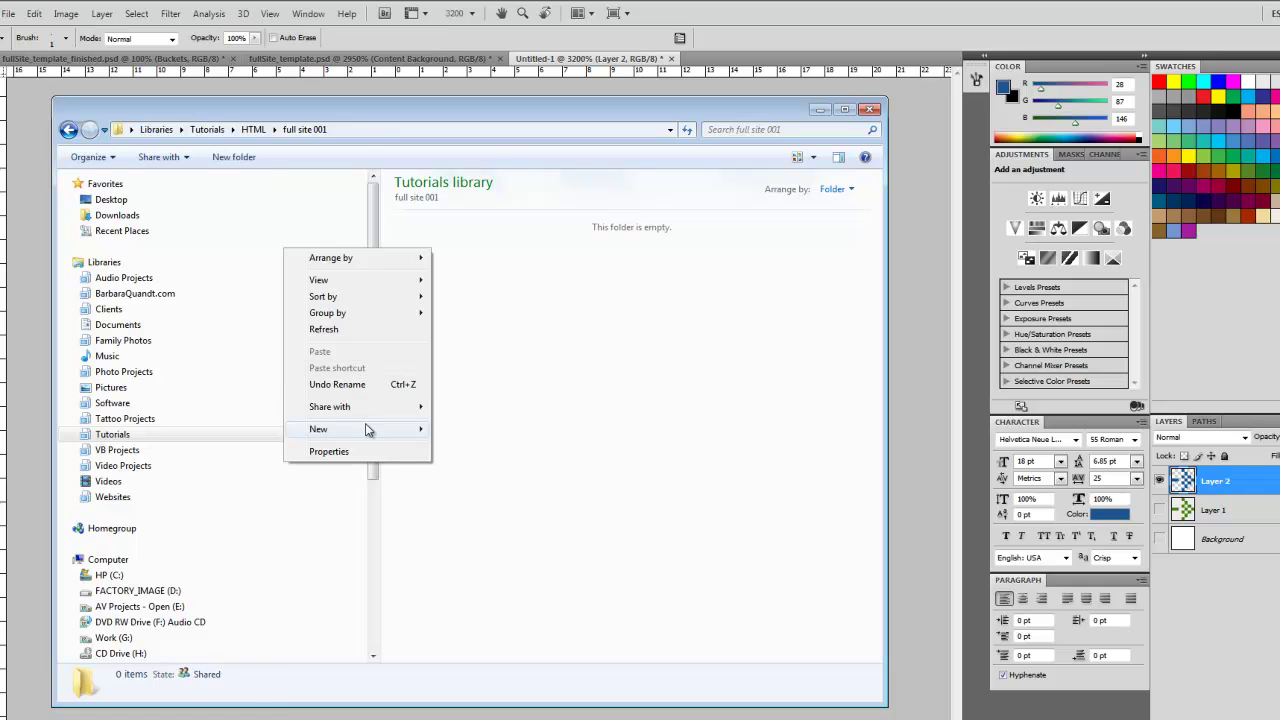
pyautogui.moveTo(360, 432)
pyautogui.click(180, 432)
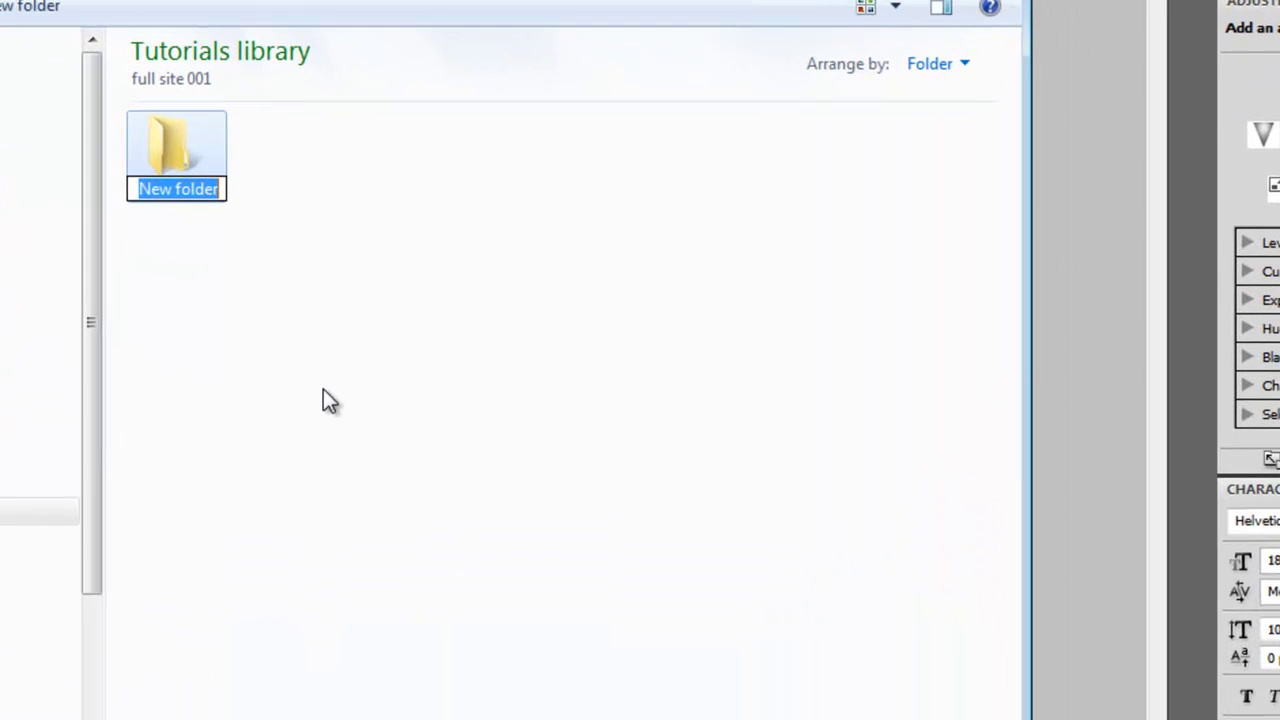
pyautogui.write('images')
pyautogui.press('Return')
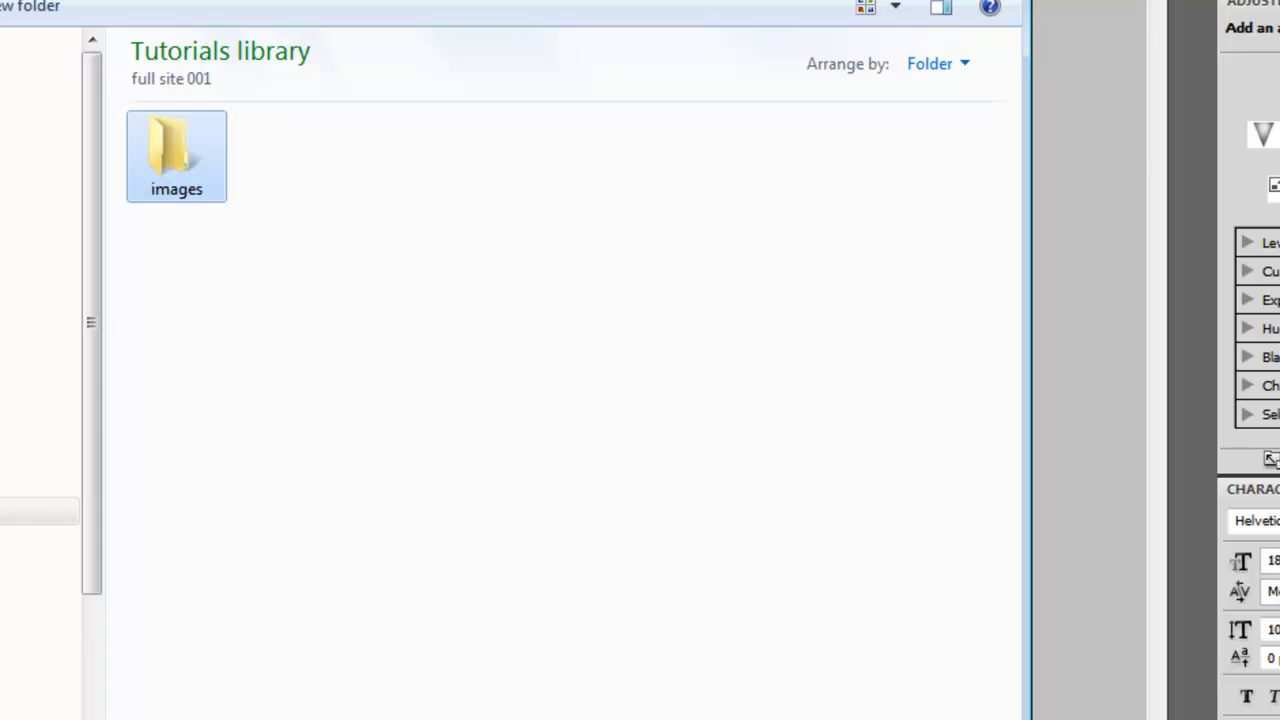
# Step: Create a second folder named assets alongside the images folder in full site 001
pyautogui.rightClick(274, 149)
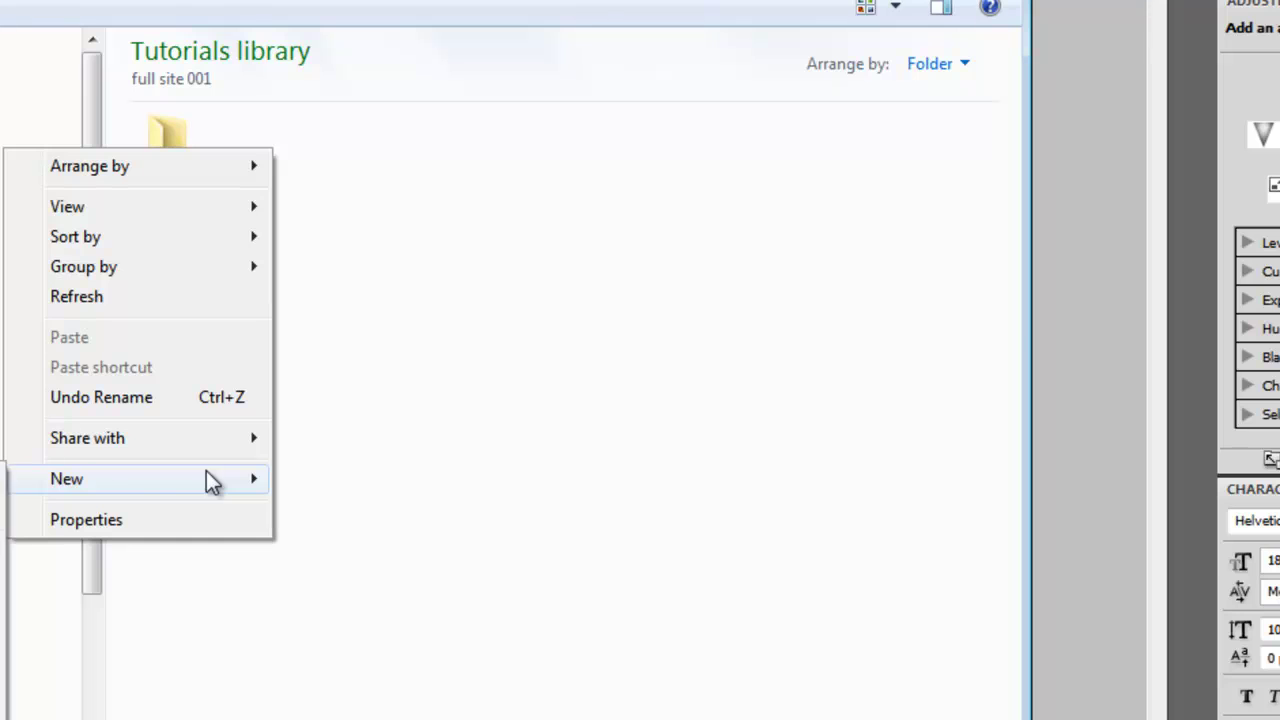
pyautogui.click(209, 479)
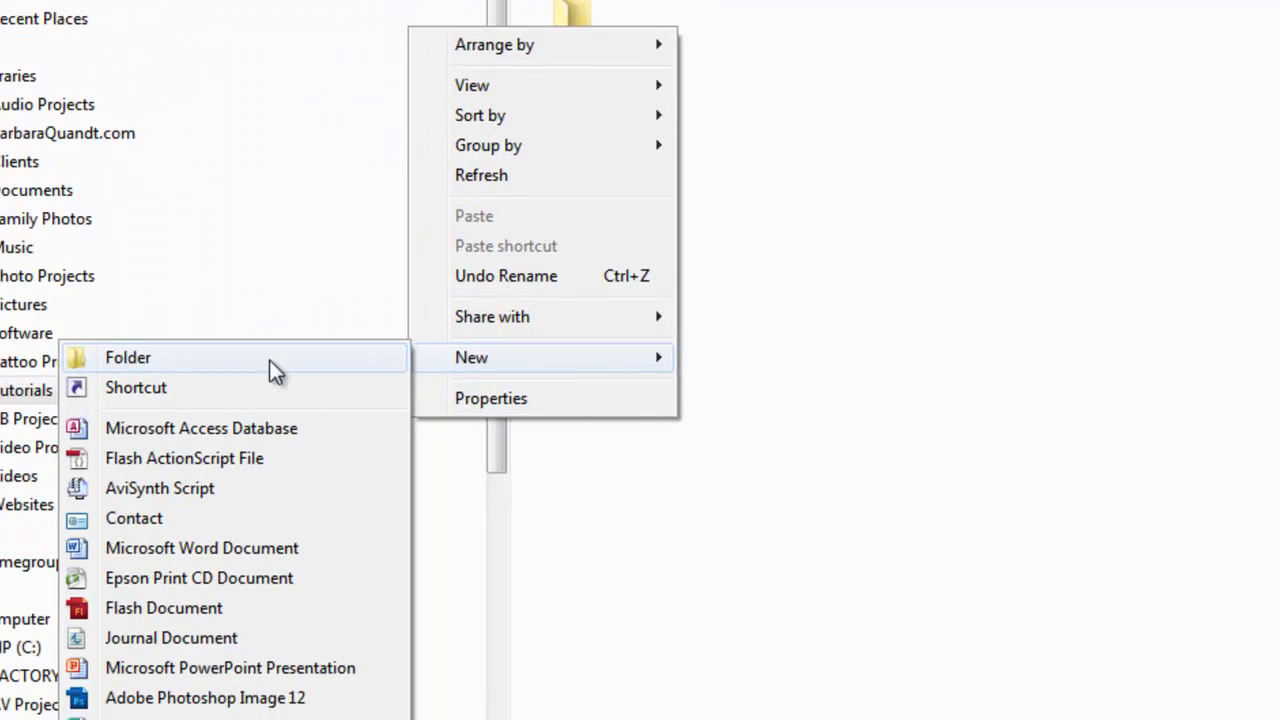
pyautogui.click(271, 362)
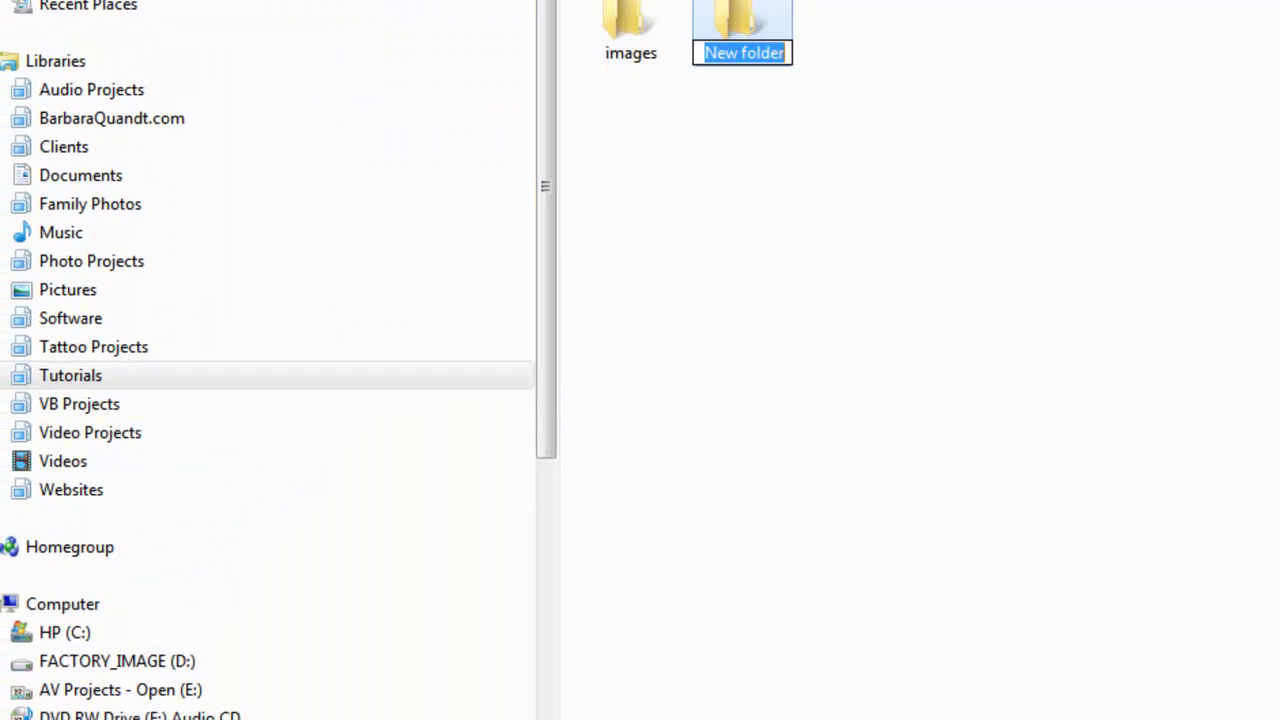
pyautogui.write('assets')
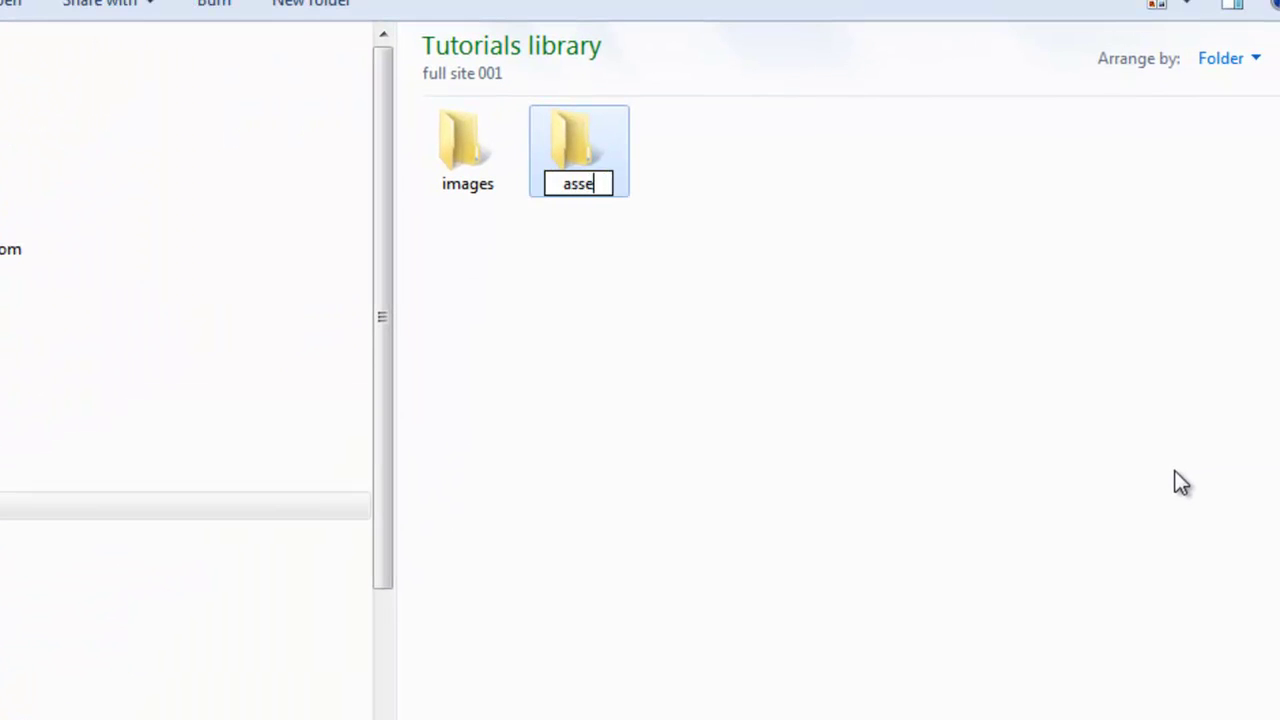
pyautogui.press('Return')
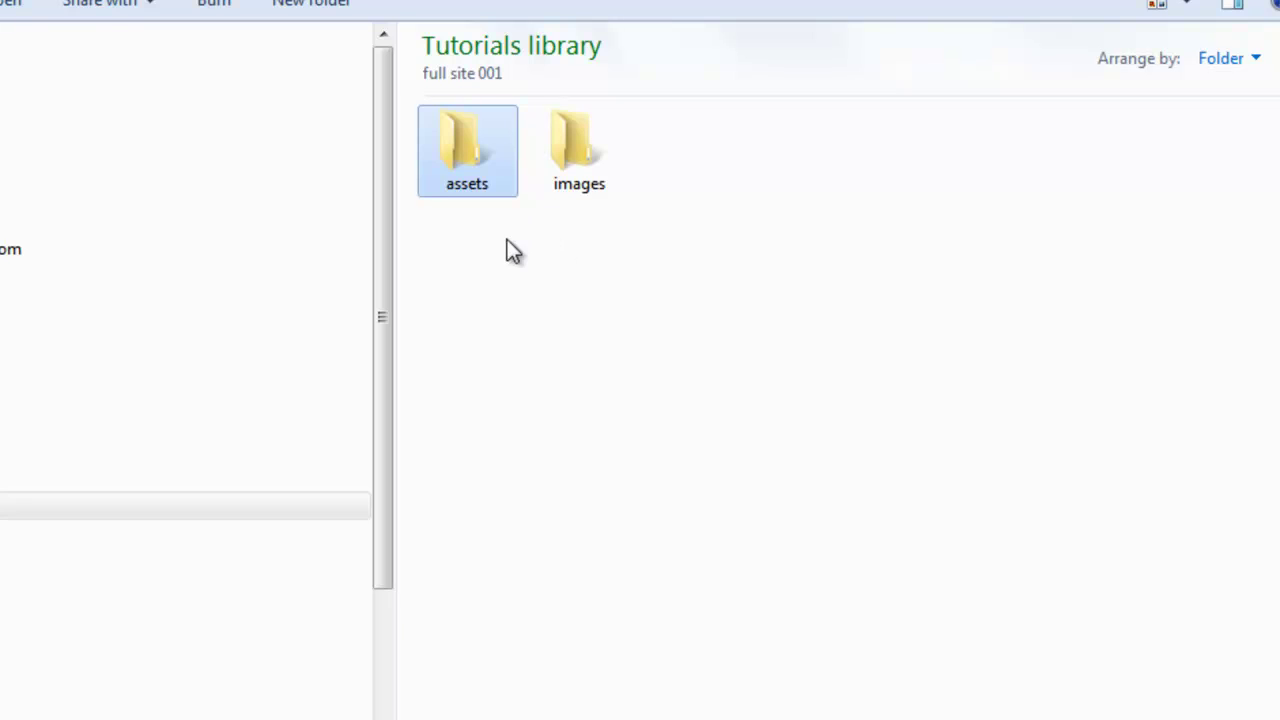
pyautogui.click(557, 276)
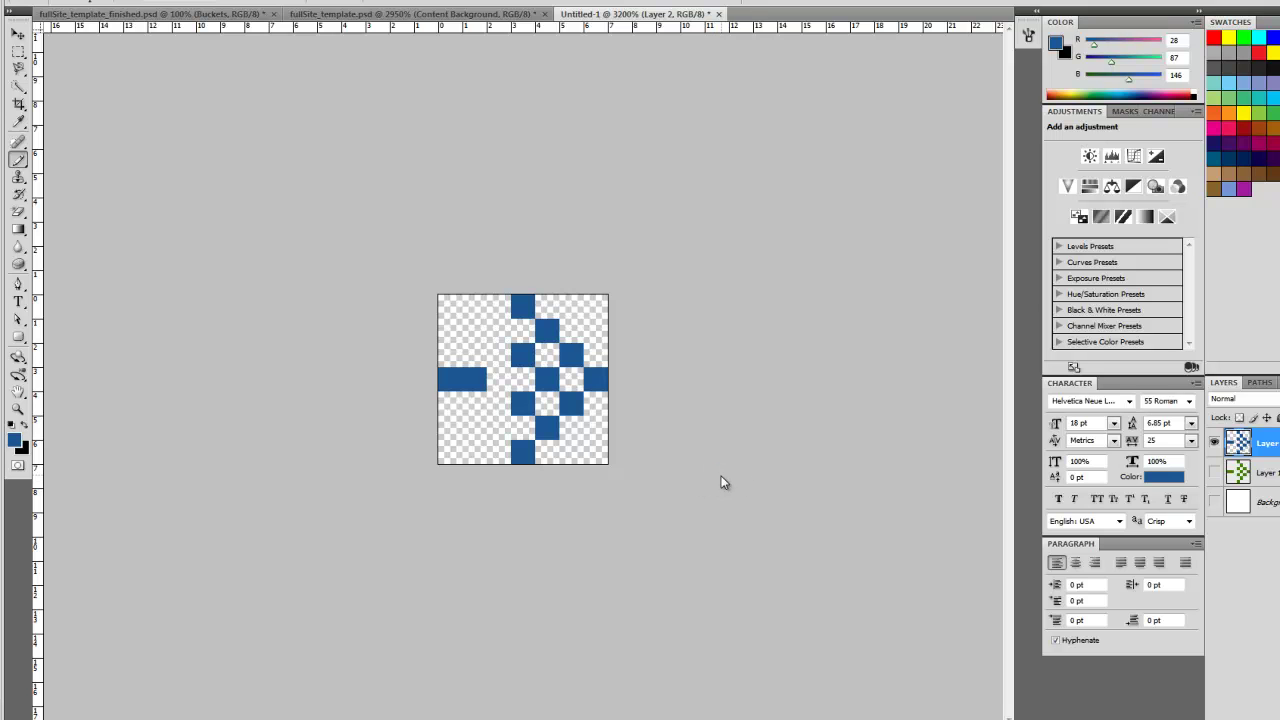
# Step: Switch to Photoshop, export the arrow for the web as a transparent PNG-24, and choose the images folder in full site 001 as destination
pyautogui.hotkey('ctrl', 'alt', 'shift', 's')
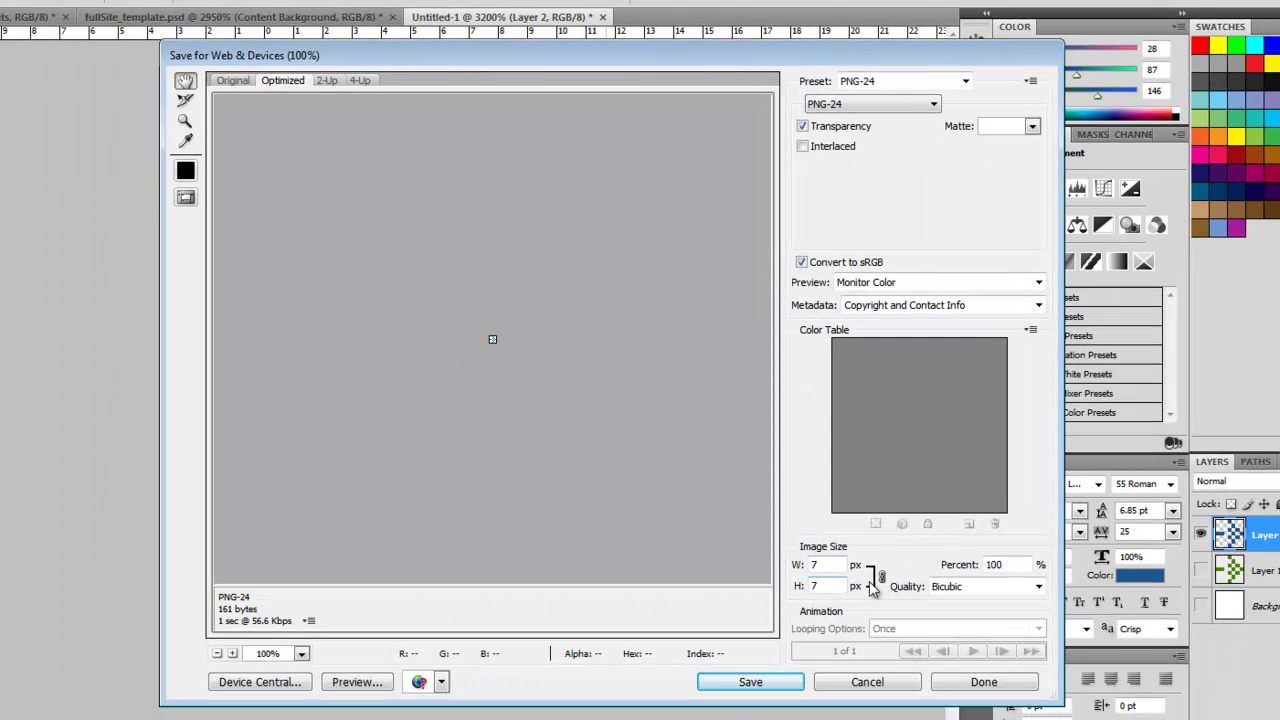
pyautogui.click(736, 688)
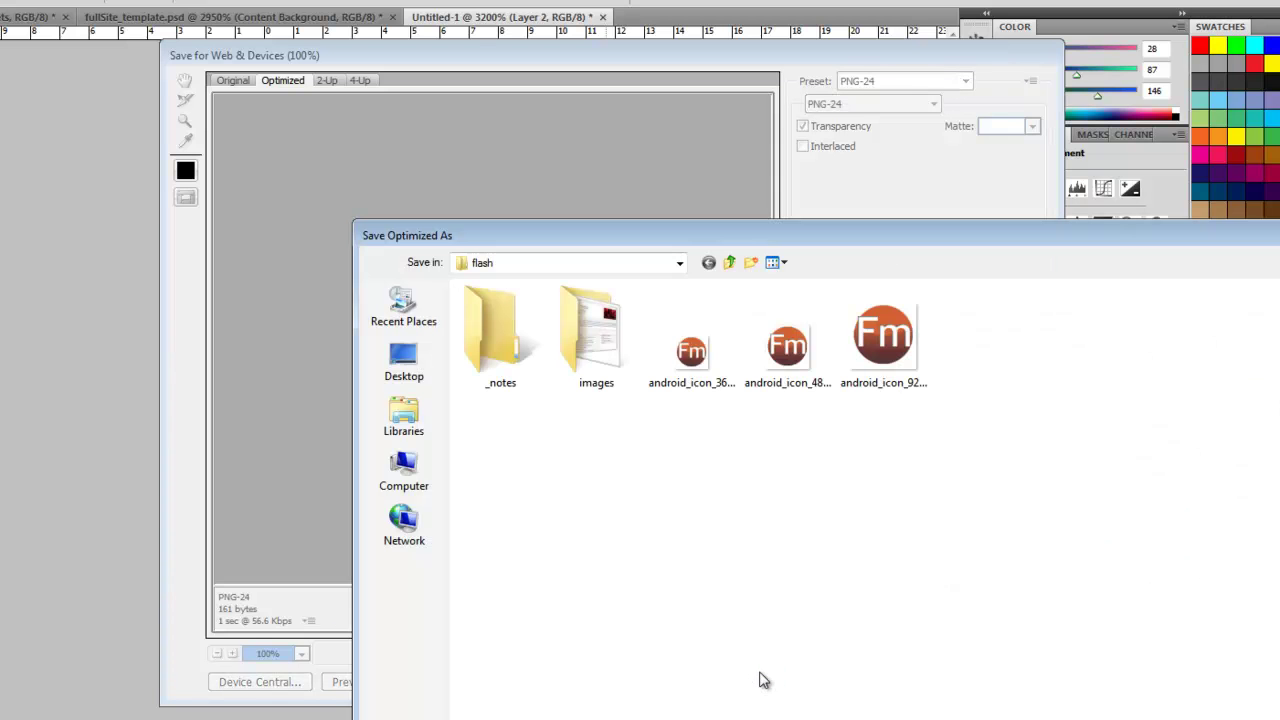
pyautogui.click(729, 262)
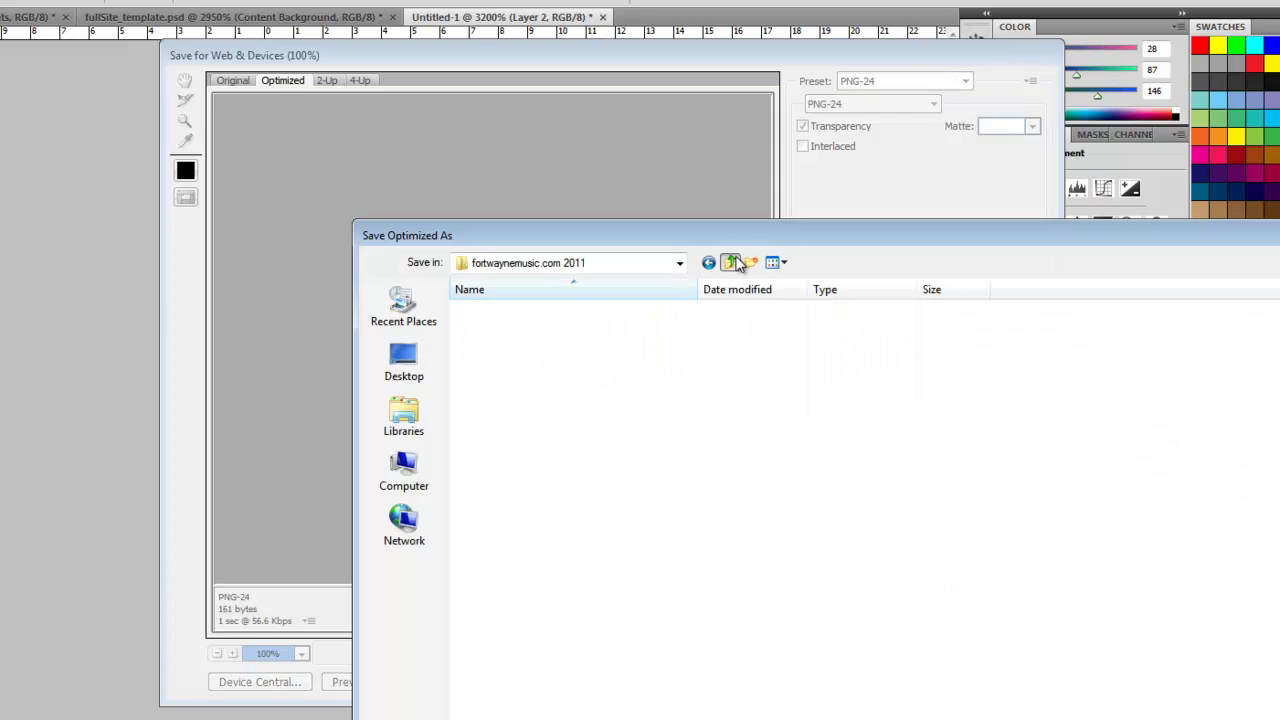
pyautogui.click(729, 262)
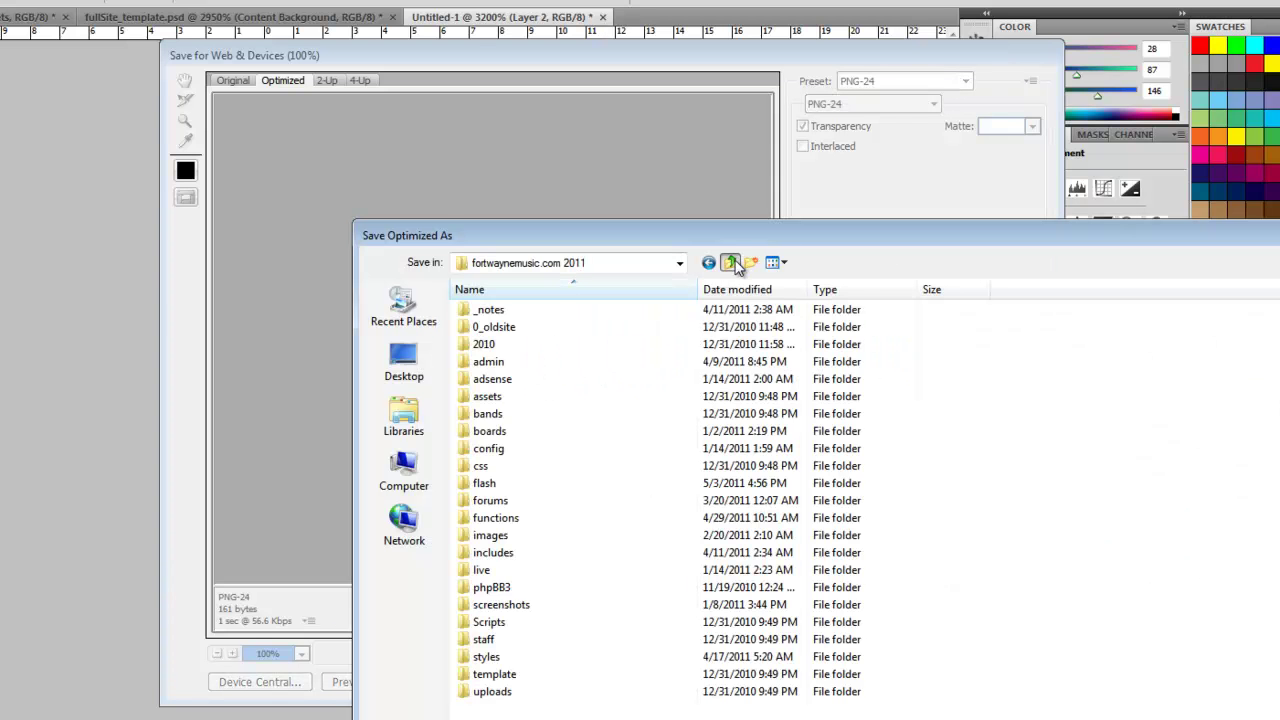
pyautogui.click(404, 415)
pyautogui.doubleClick(1172, 318)
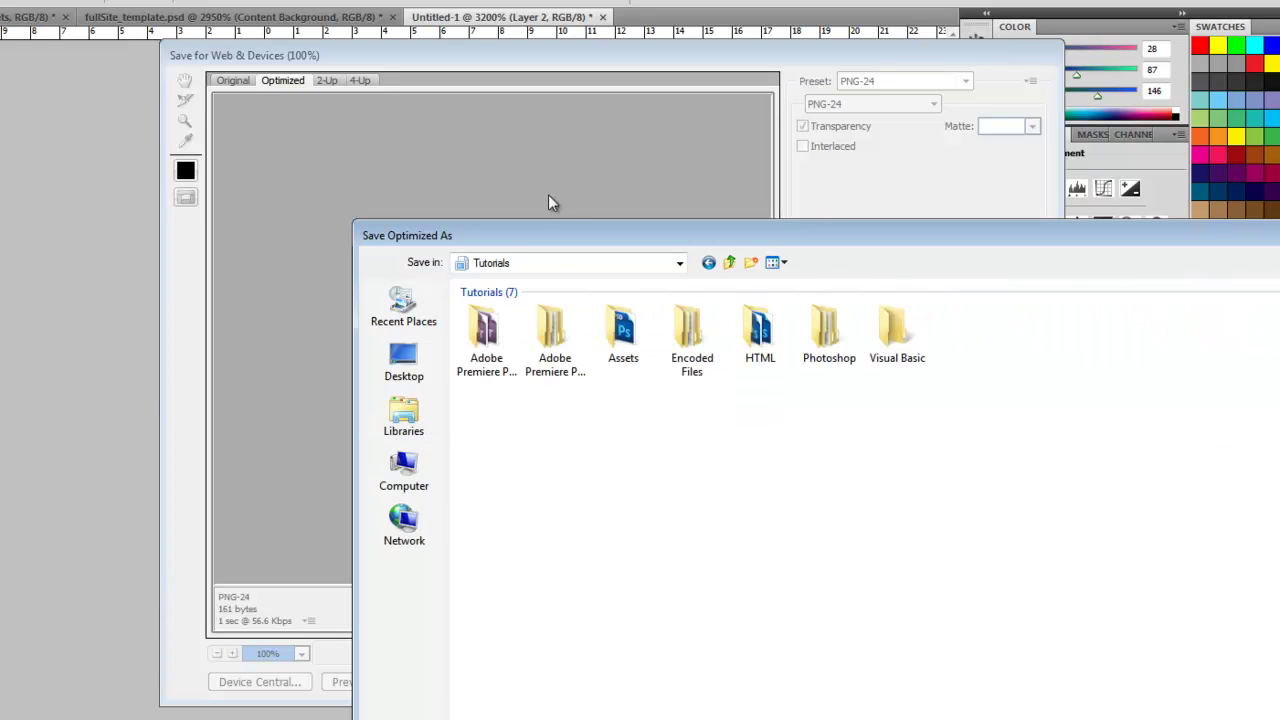
pyautogui.doubleClick(760, 335)
pyautogui.doubleClick(486, 318)
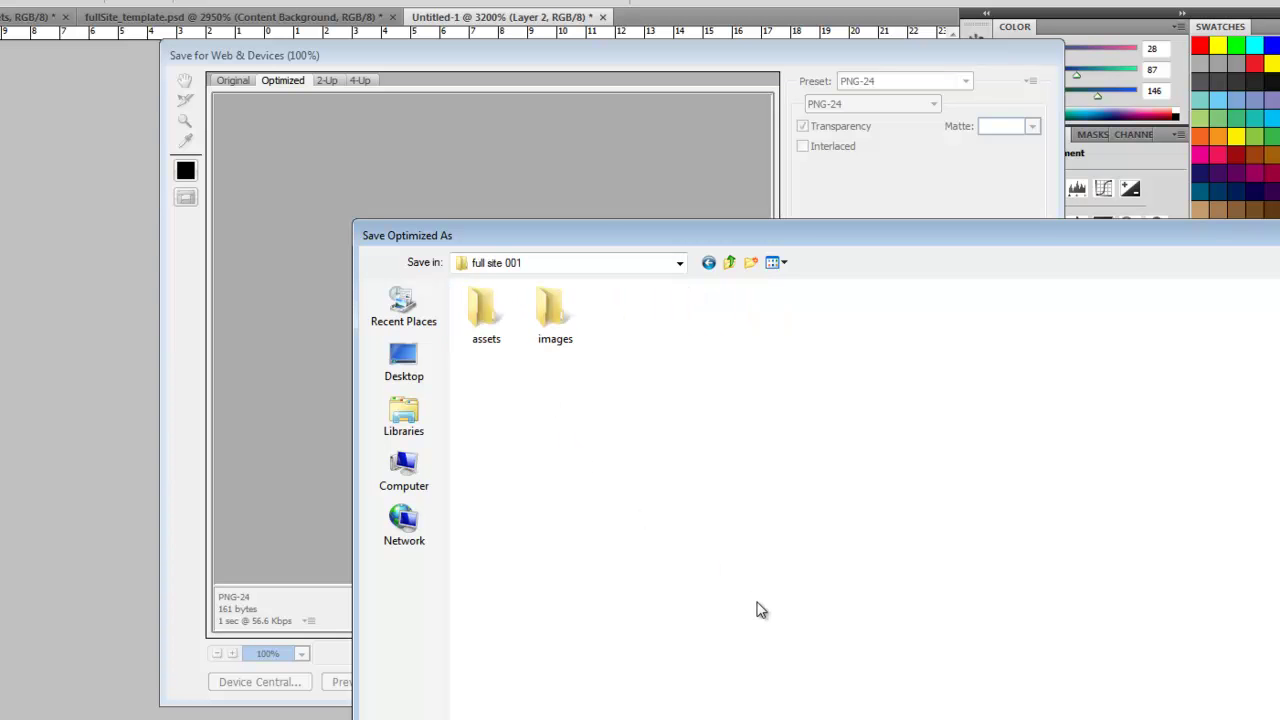
pyautogui.doubleClick(549, 333)
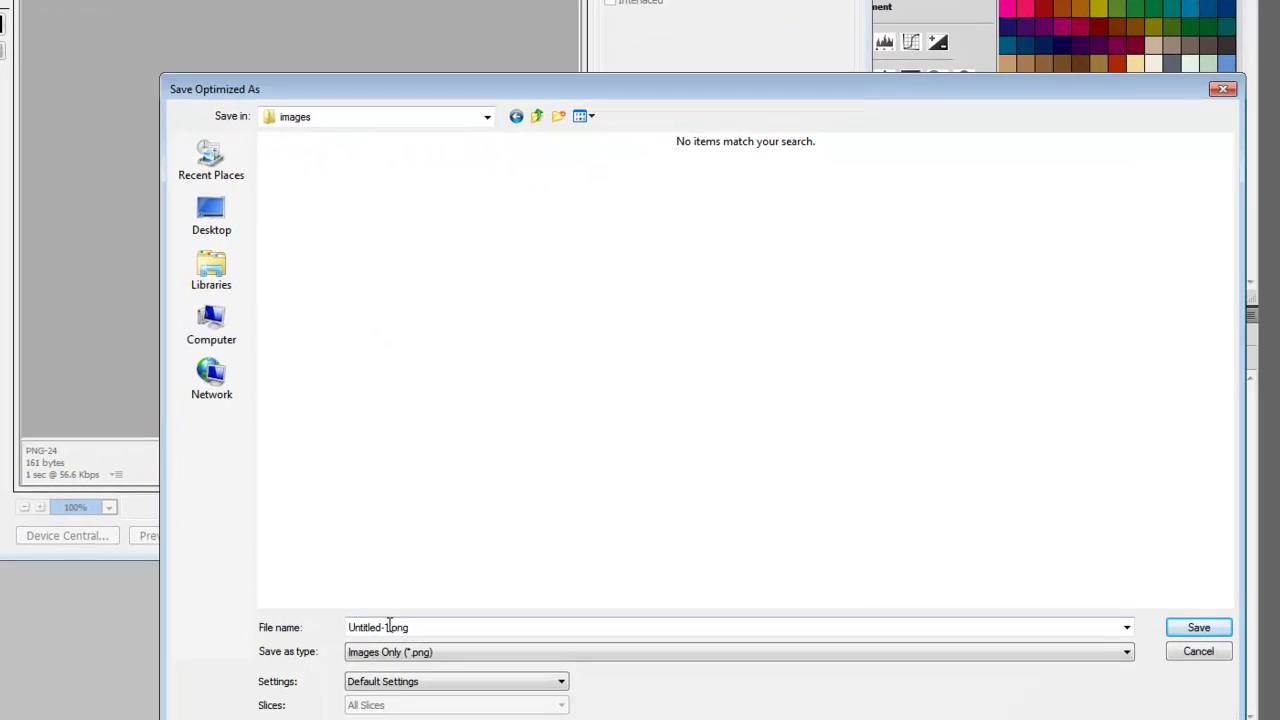
# Step: Name the exported image arrow_icon.png and save it in the images folder
pyautogui.click(579, 719)
pyautogui.click(579, 719)
pyautogui.doubleClick(370, 614)
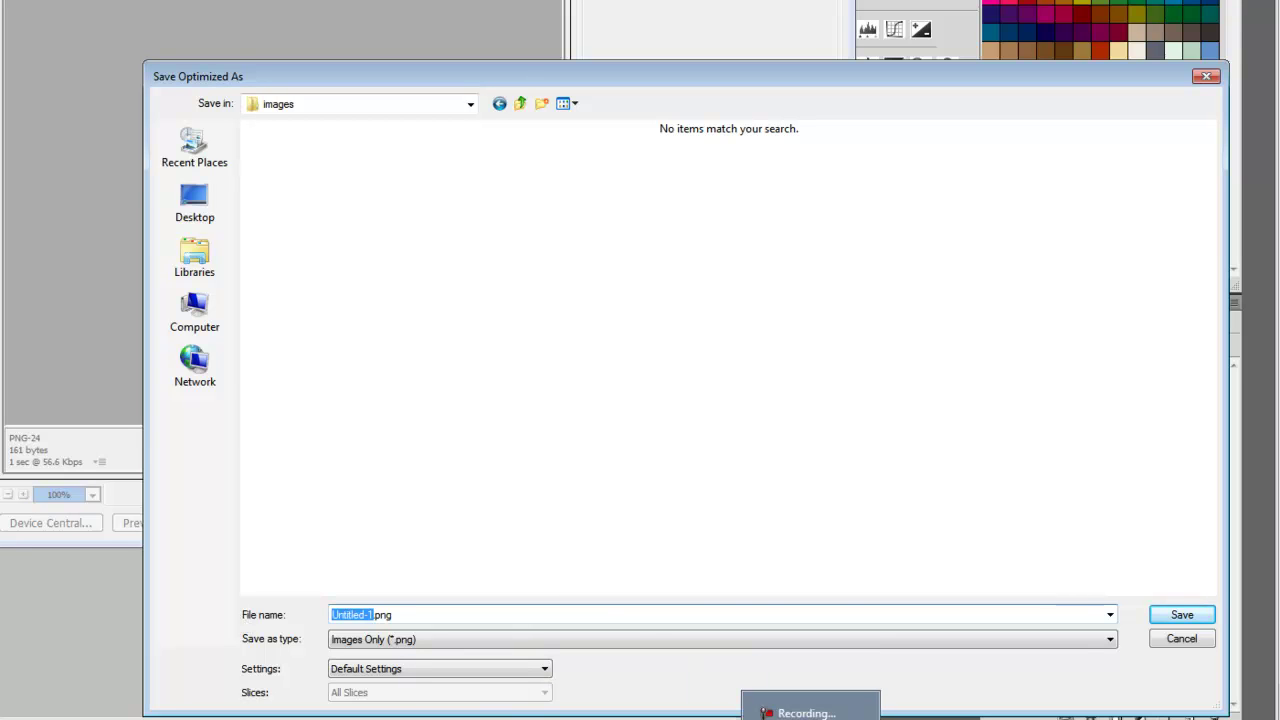
pyautogui.write('ed')
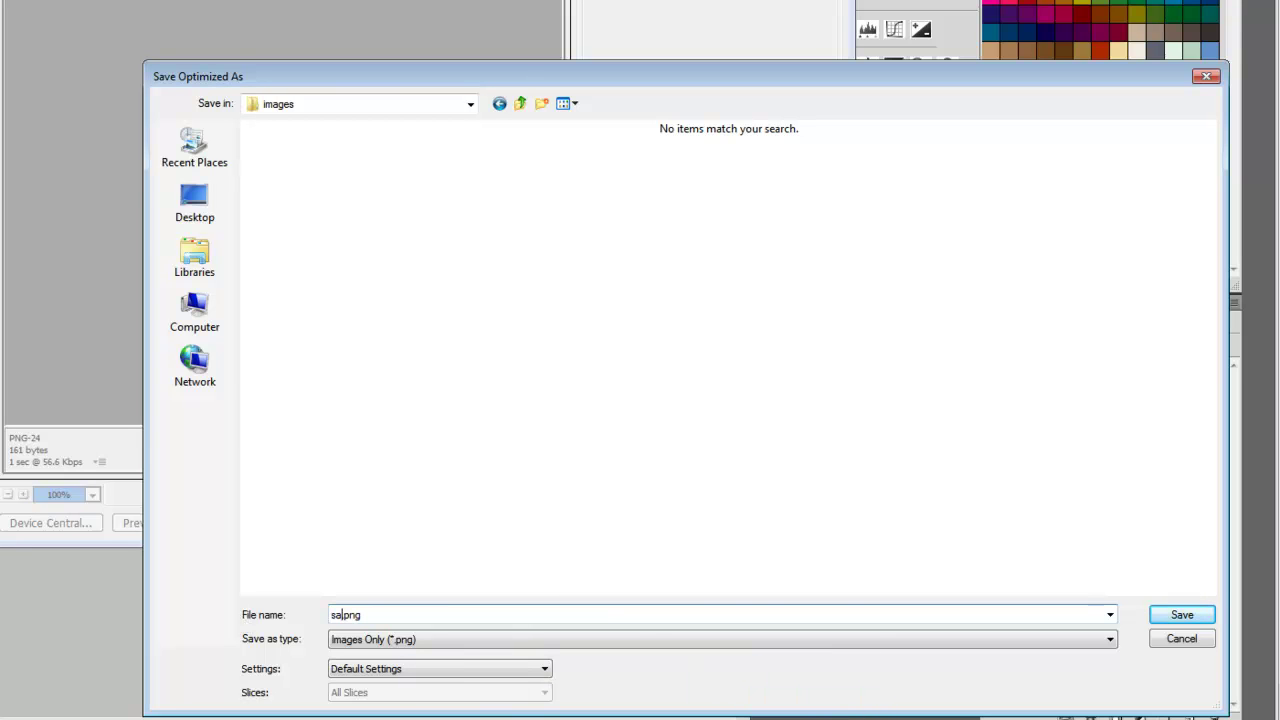
pyautogui.press('BackSpace')
pyautogui.press('BackSpace')
pyautogui.write('ar')
pyautogui.write('row_')
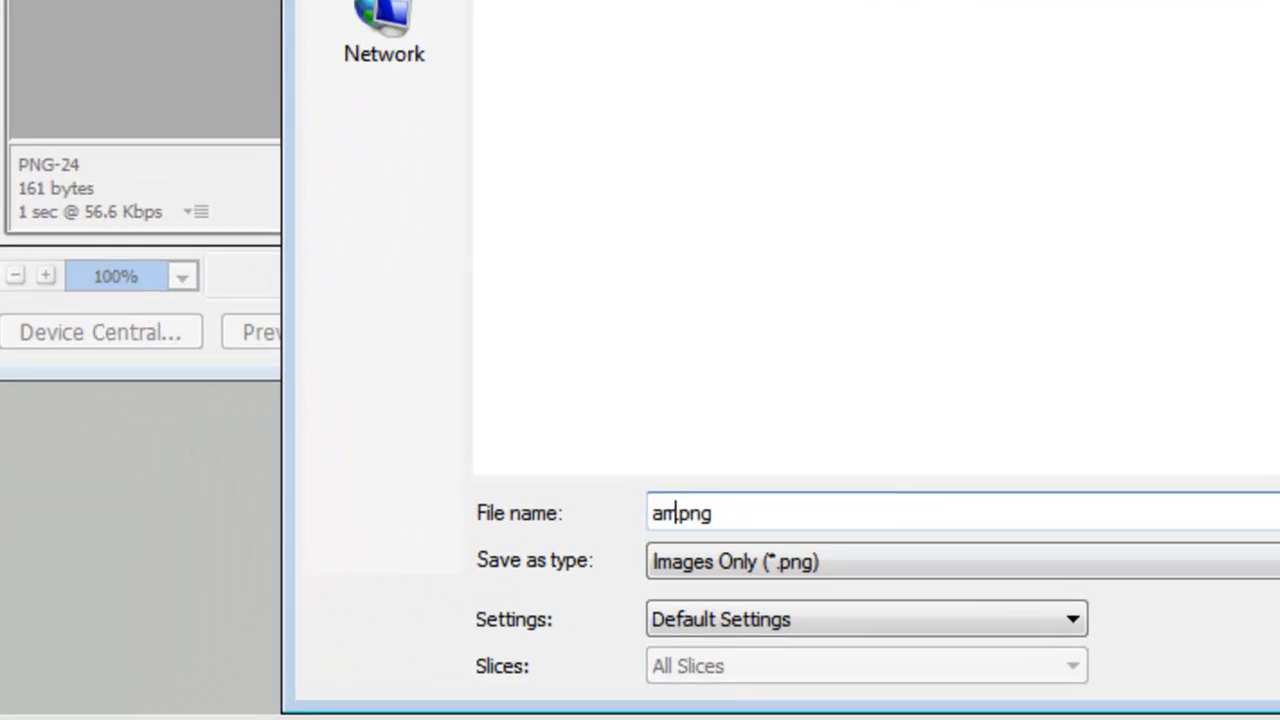
pyautogui.write('icon')
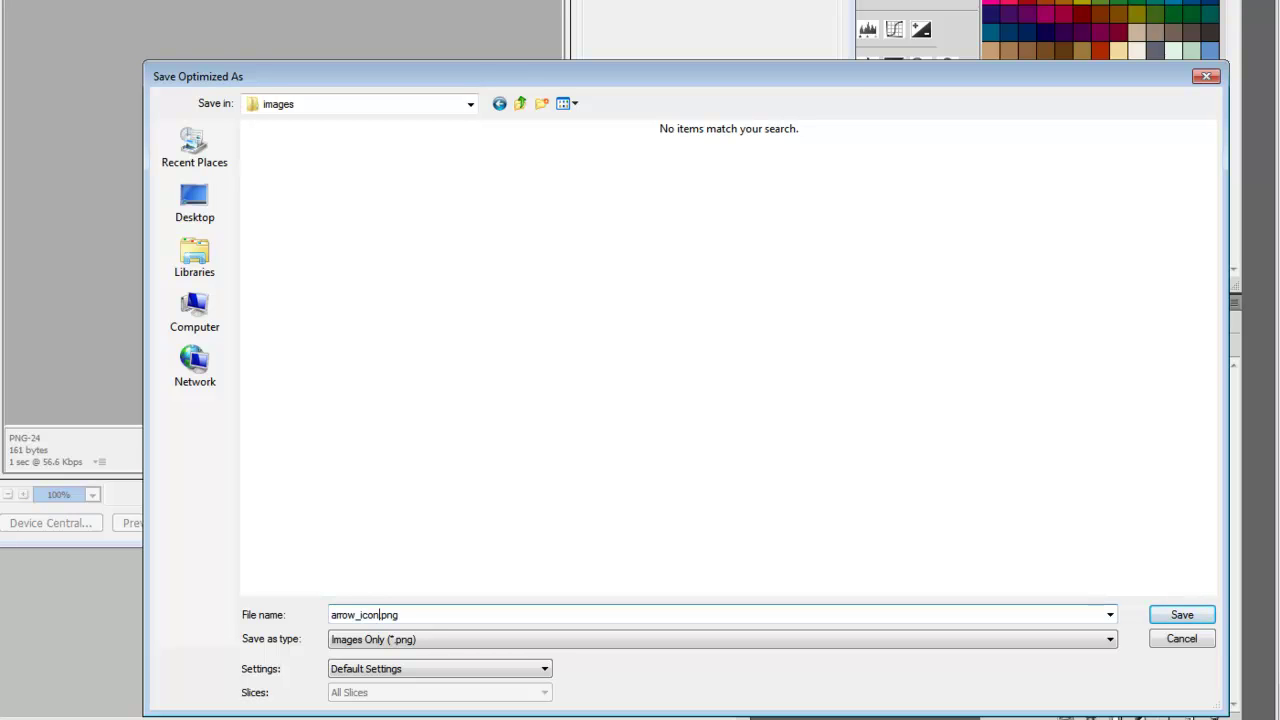
pyautogui.click(1180, 614)
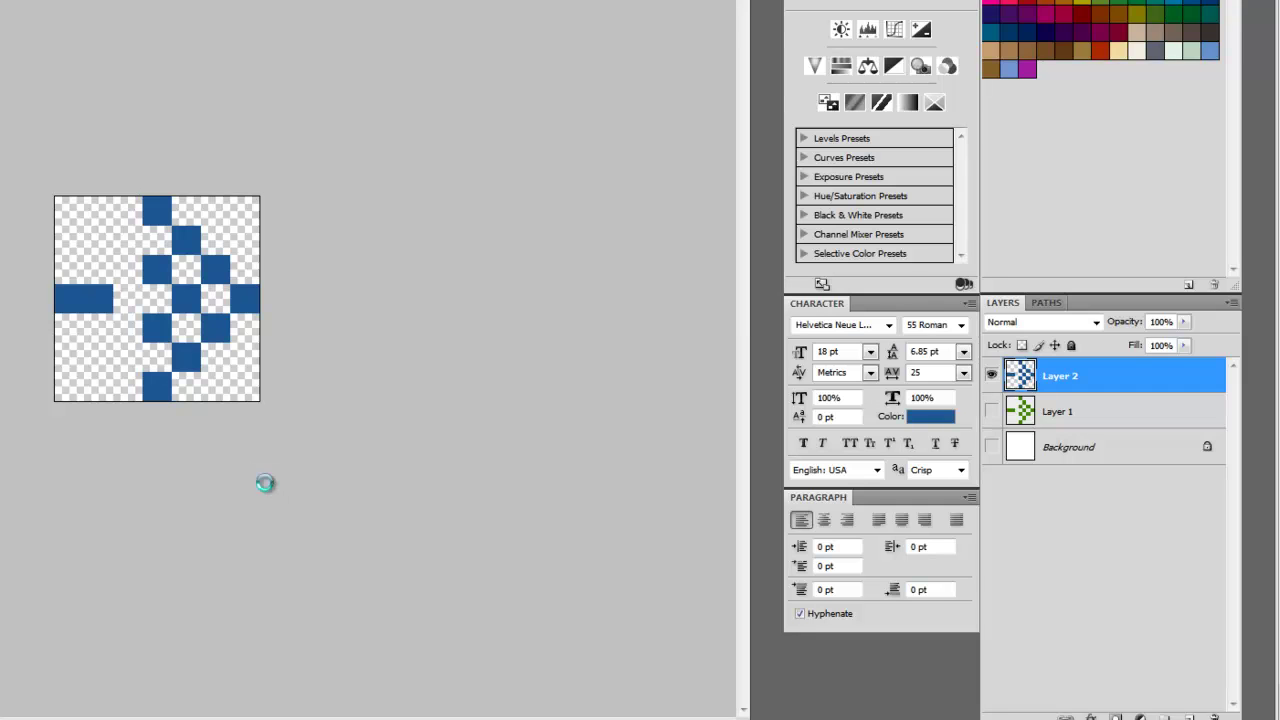
# Step: Save the layered arrow document as arrow_icon.psd in the assets folder of full site 001, with Maximize Compatibility on
pyautogui.hotkey('ctrl', 's')
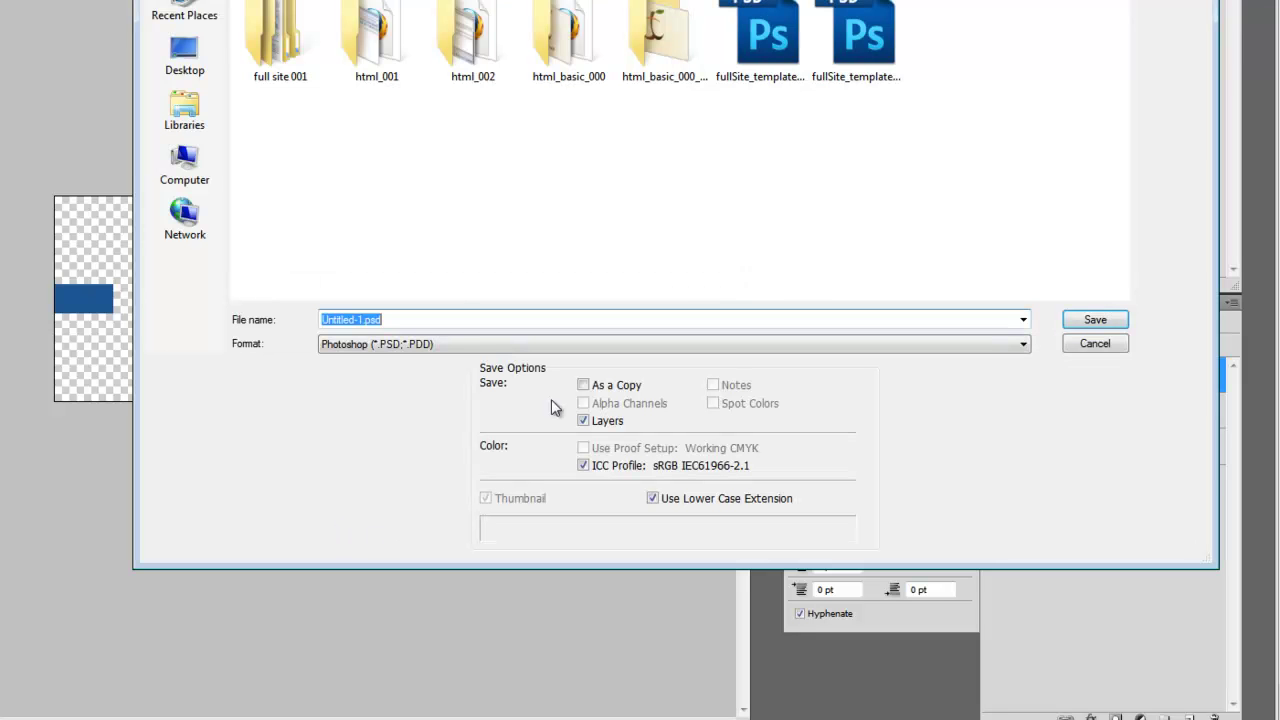
pyautogui.doubleClick(266, 50)
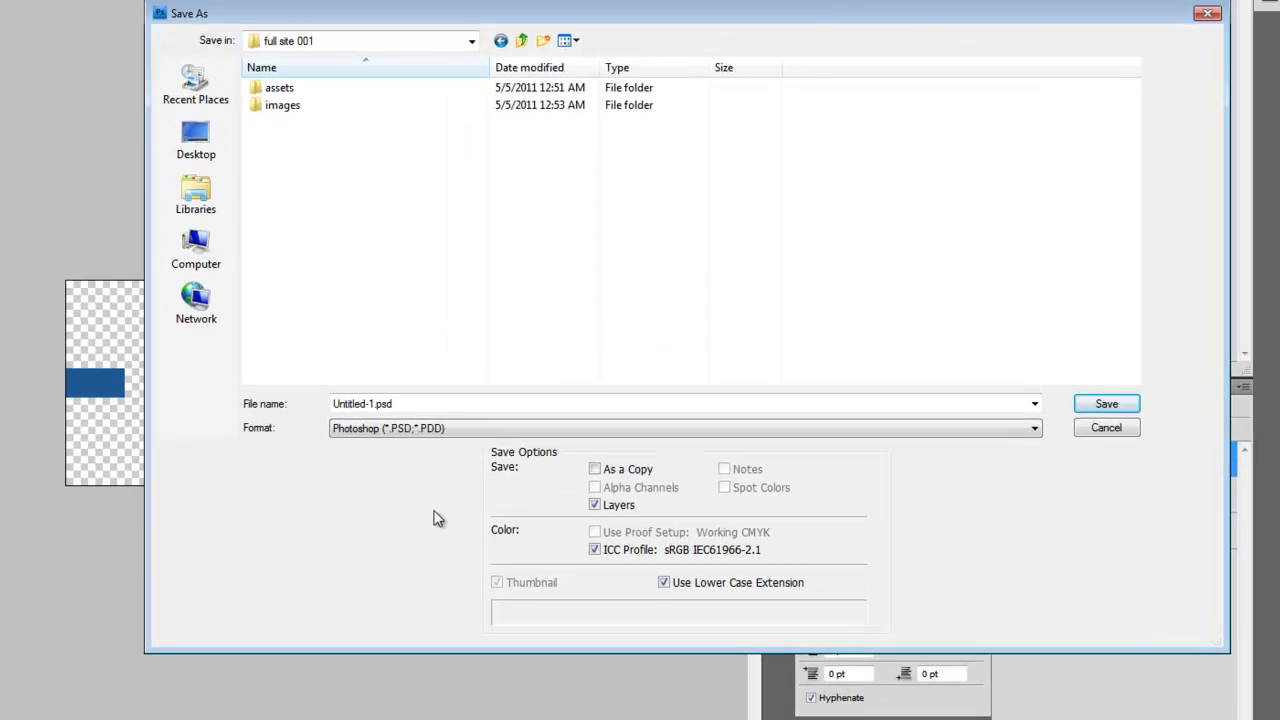
pyautogui.doubleClick(277, 88)
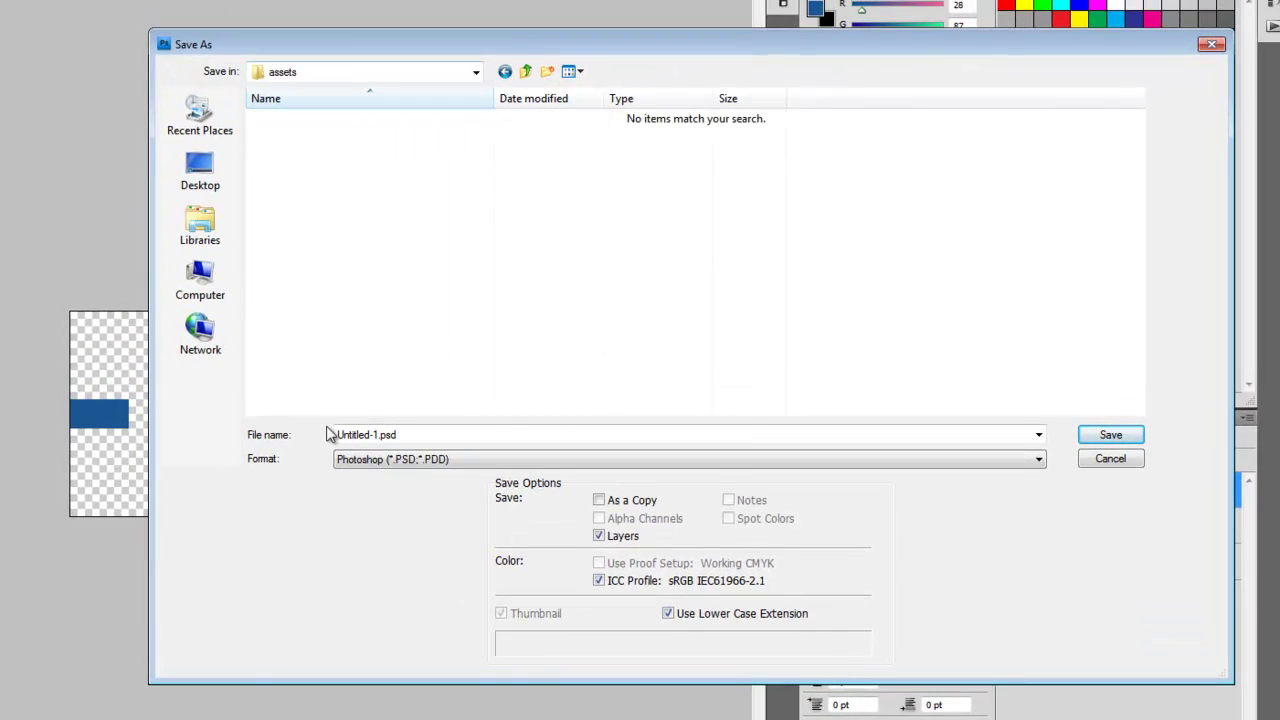
pyautogui.click(333, 434)
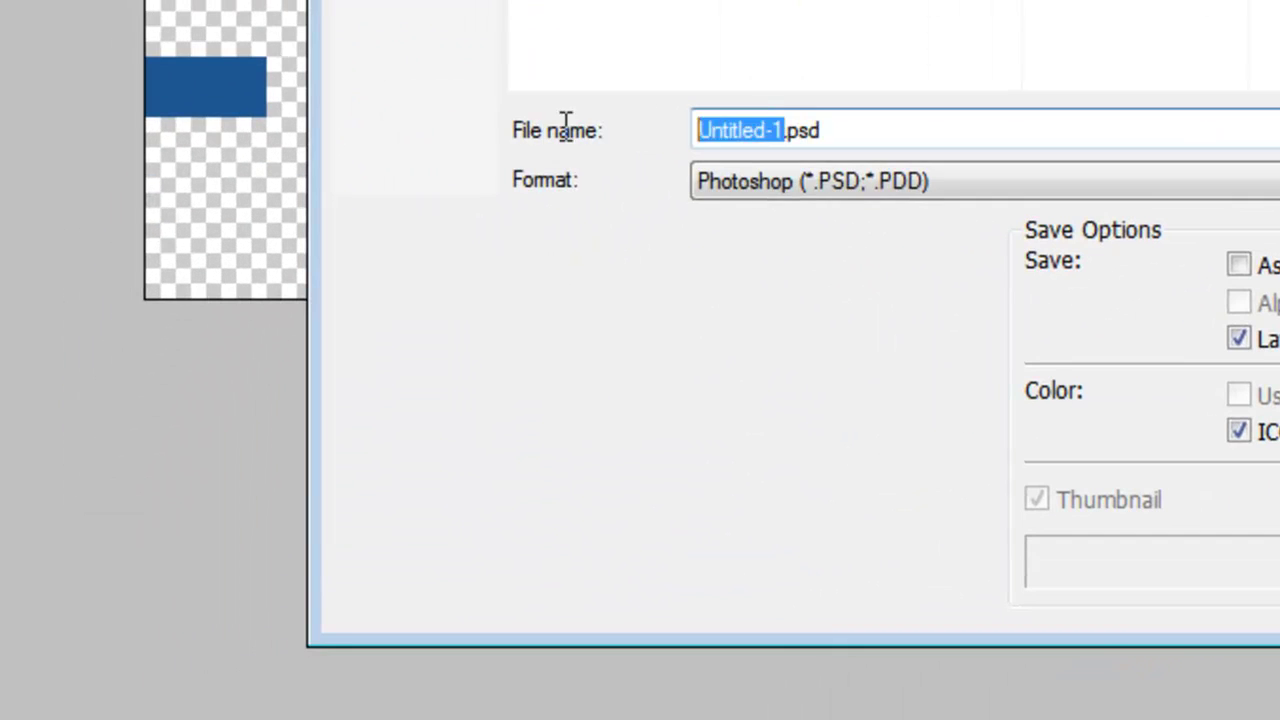
pyautogui.write('arrow_')
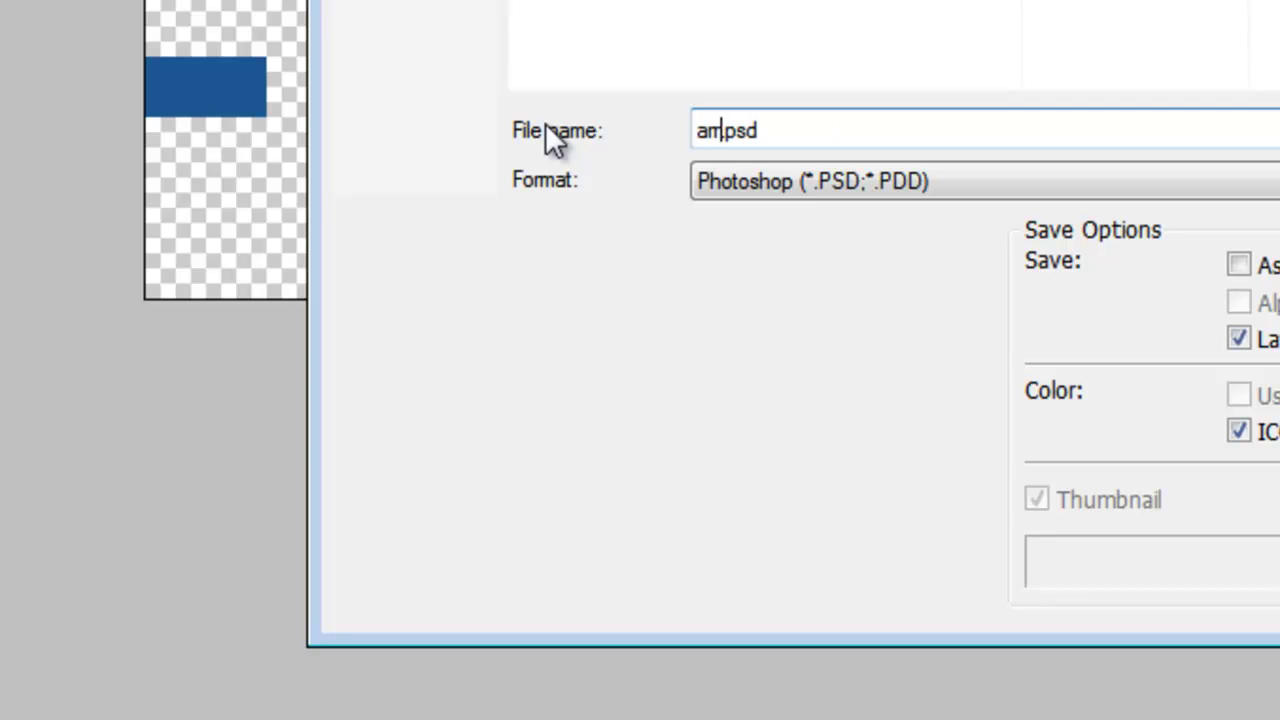
pyautogui.write('i.psd')
pyautogui.press('BackSpace')
pyautogui.press('BackSpace')
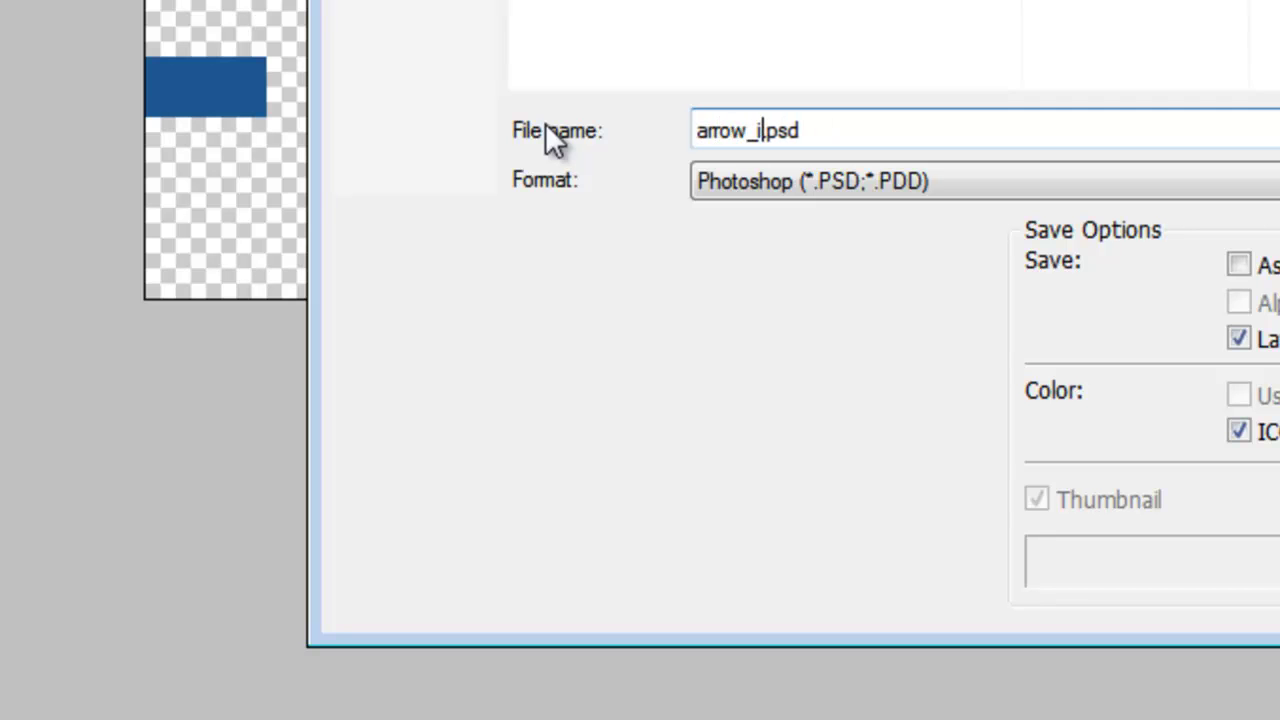
pyautogui.write('icon')
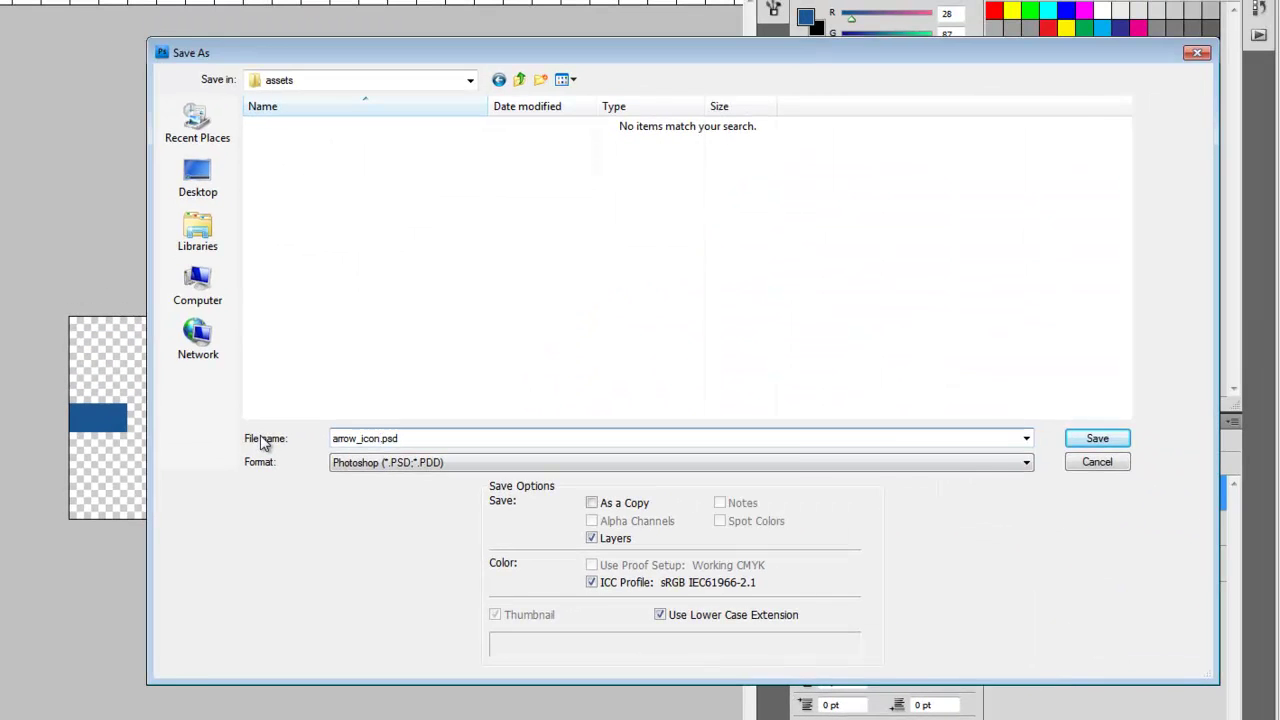
pyautogui.press('Return')
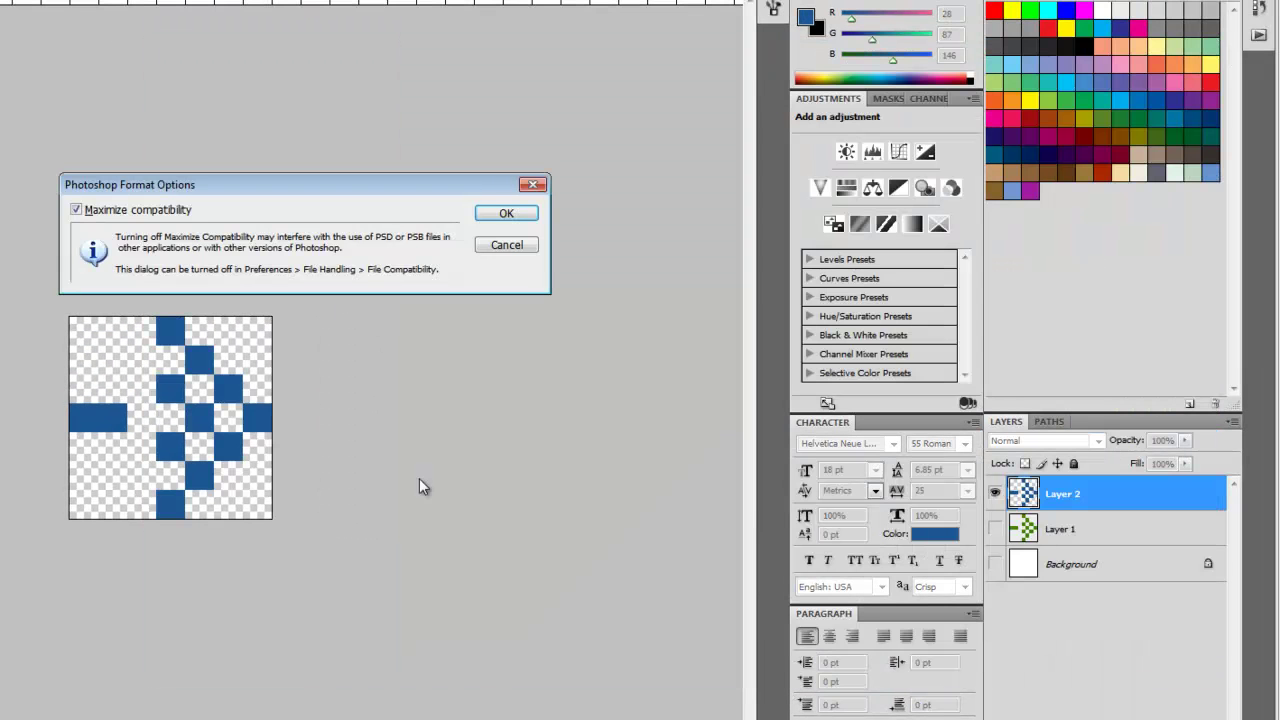
pyautogui.click(493, 219)
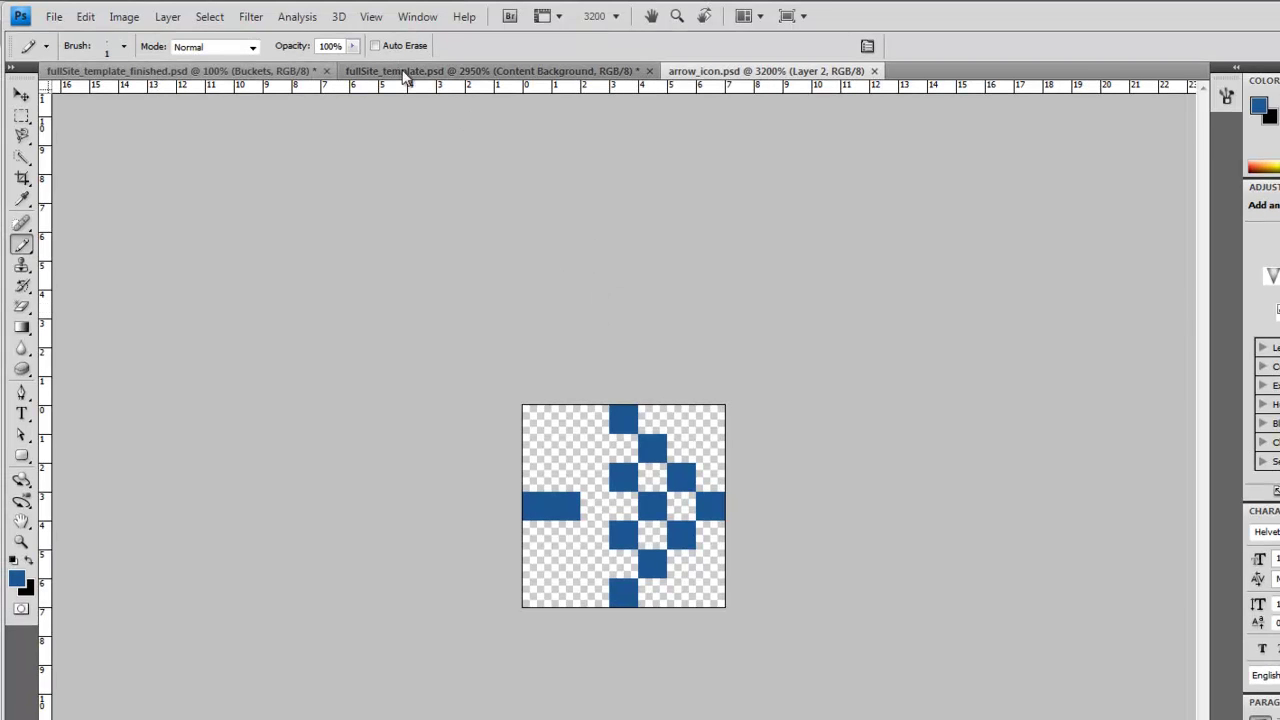
# Step: Switch to fullSite_template.psd at 100% zoom, hide the Screenshot Guide layer and show the Website group
pyautogui.click(441, 72)
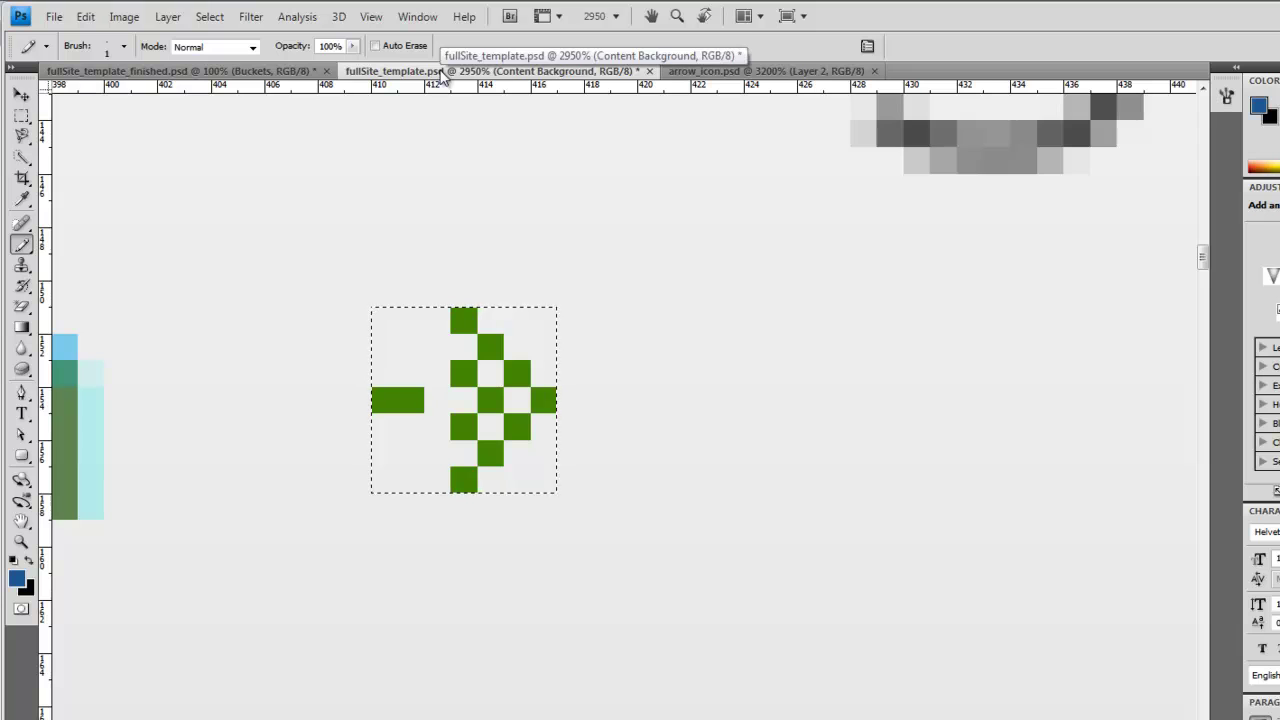
pyautogui.doubleClick(21, 543)
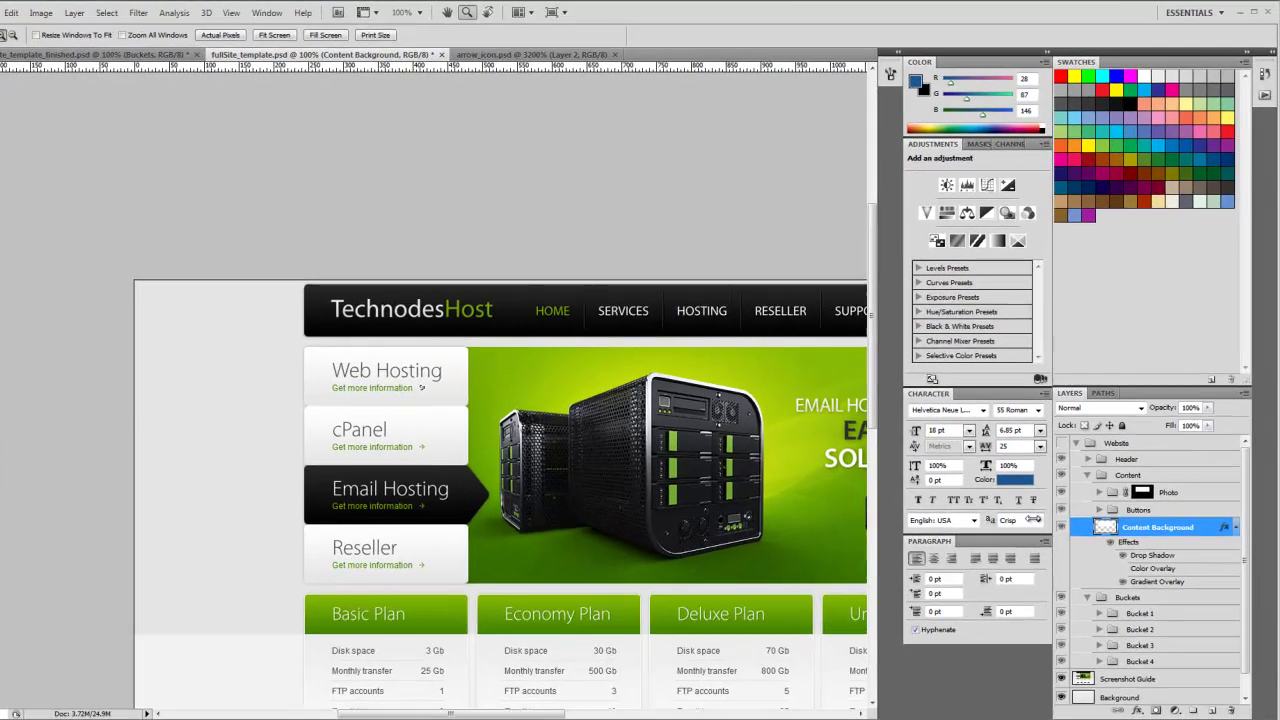
pyautogui.click(1075, 444)
pyautogui.click(1060, 460)
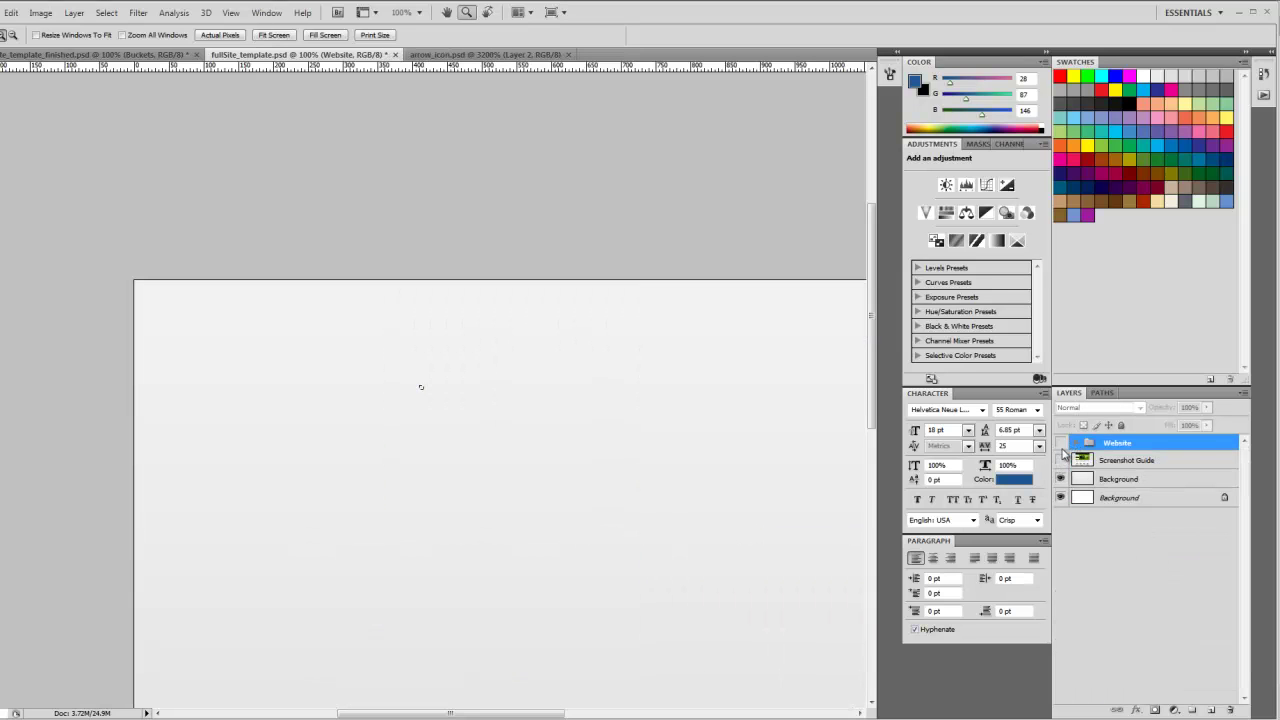
pyautogui.click(1060, 442)
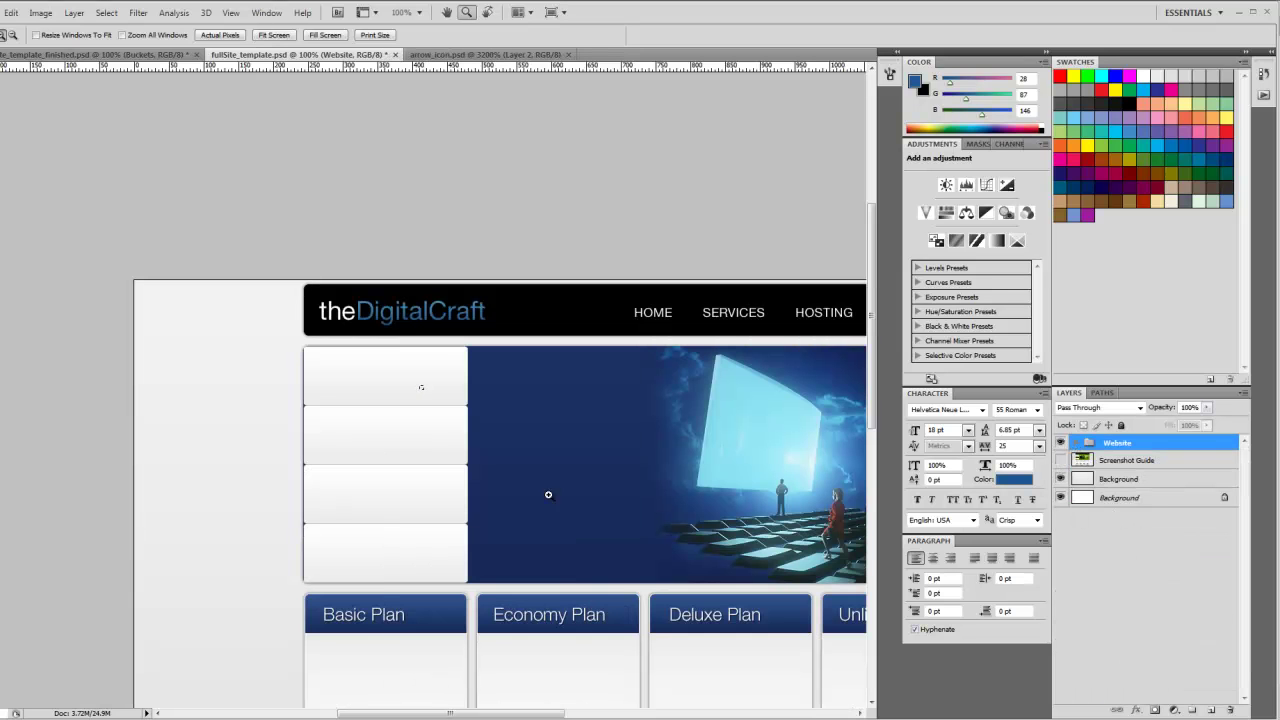
# Step: Clear the leftover arrow selection, select the Buttons group inside Content, and nudge the buttons slightly left
pyautogui.press('m')
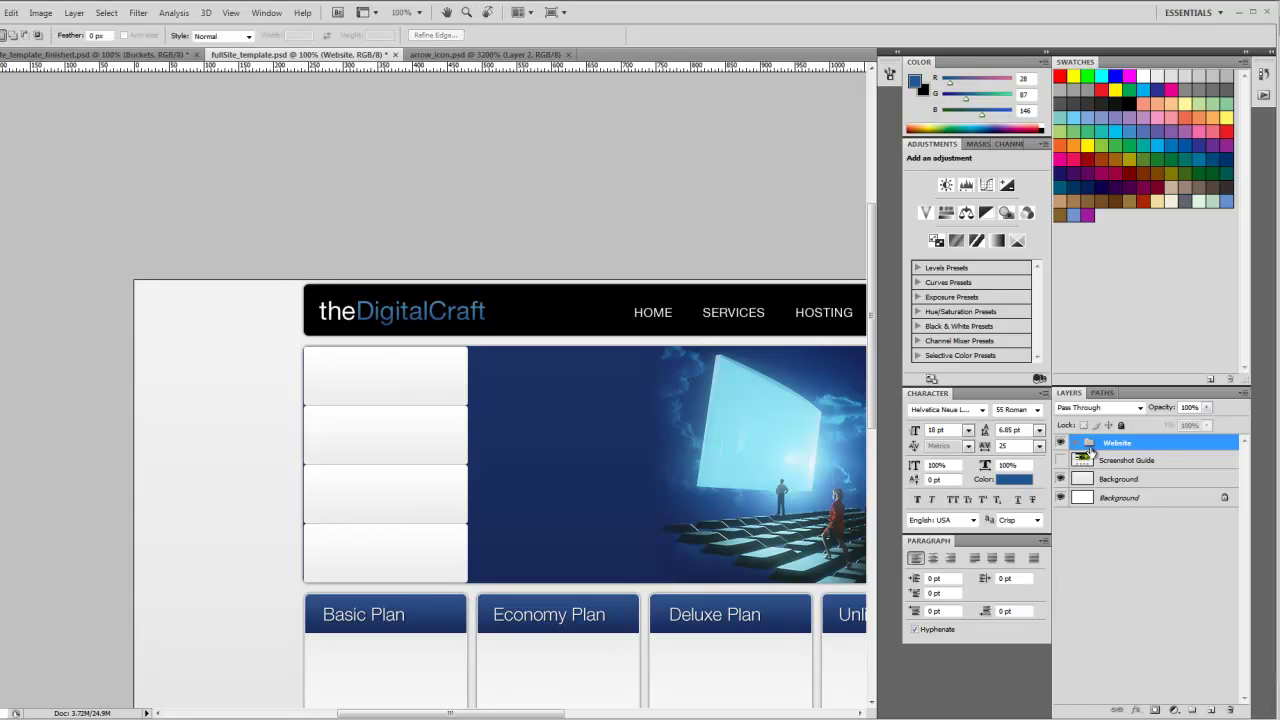
pyautogui.click(1075, 443)
pyautogui.click(1112, 510)
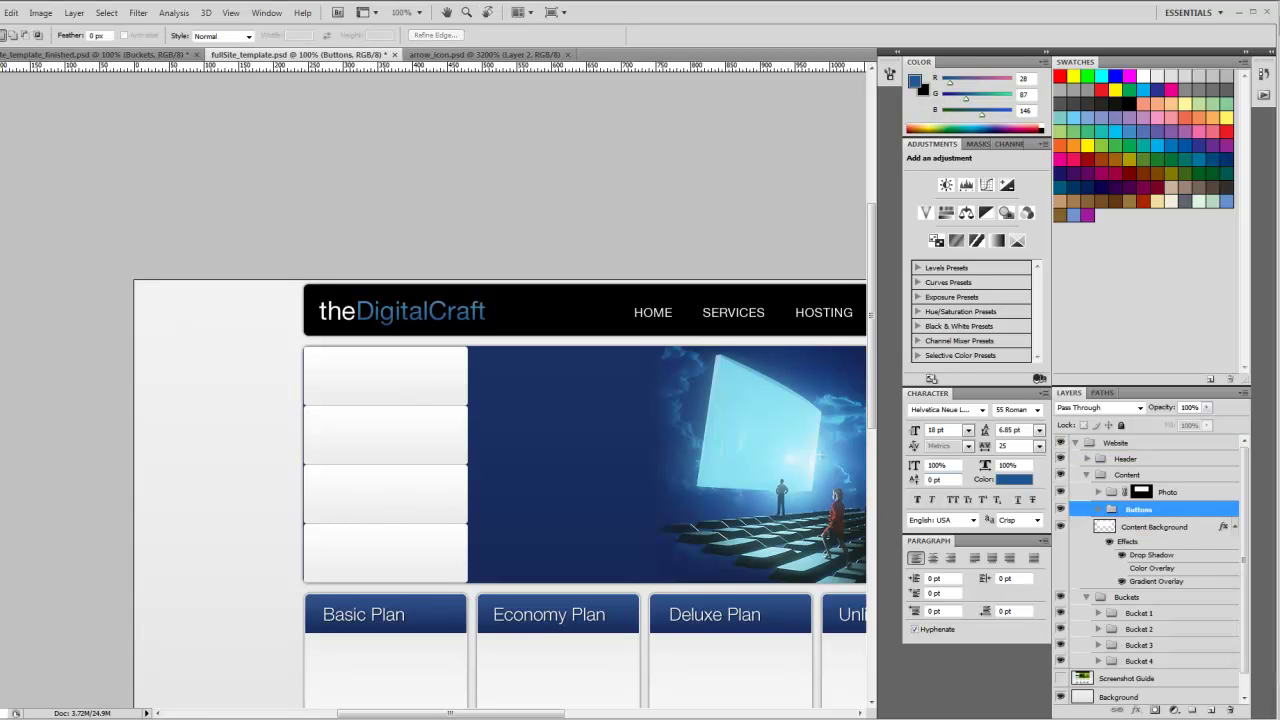
pyautogui.moveTo(389, 447); pyautogui.dragTo(390, 450)
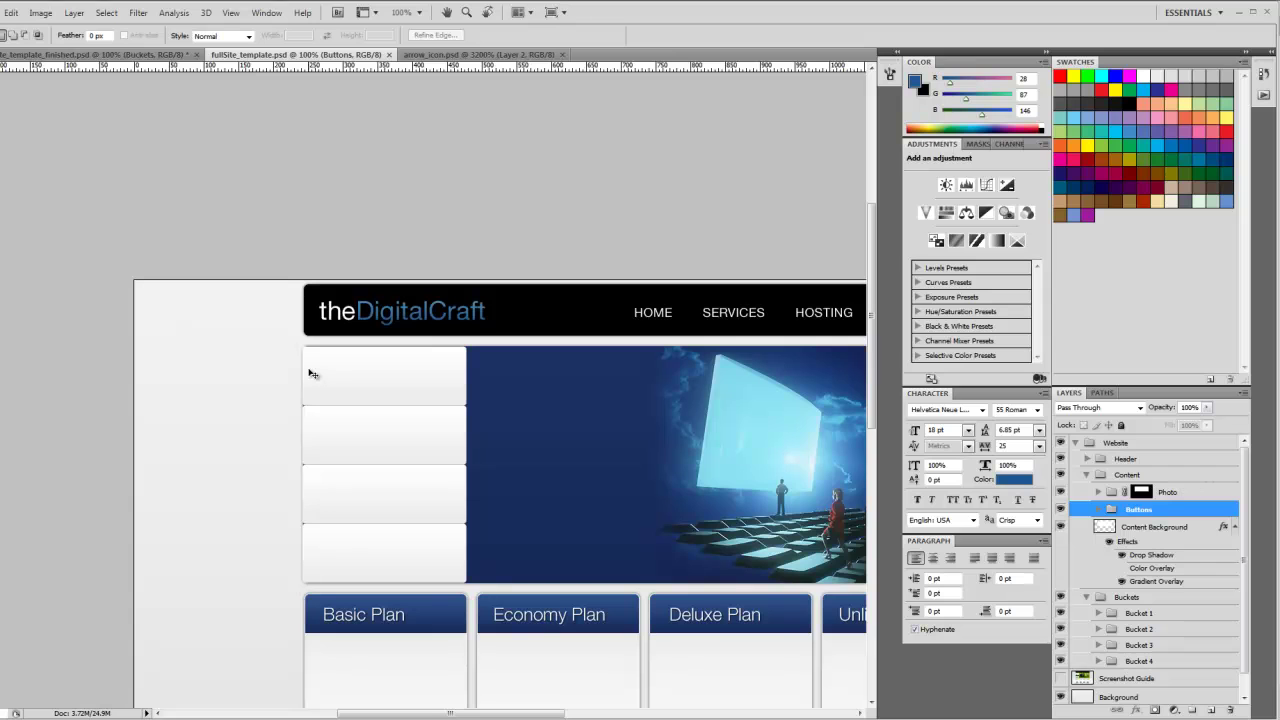
# Step: Save the template as fullSite_template.psd in the assets folder of full site 001, with Maximize Compatibility on
pyautogui.hotkey('ctrl', 'shift', 's')
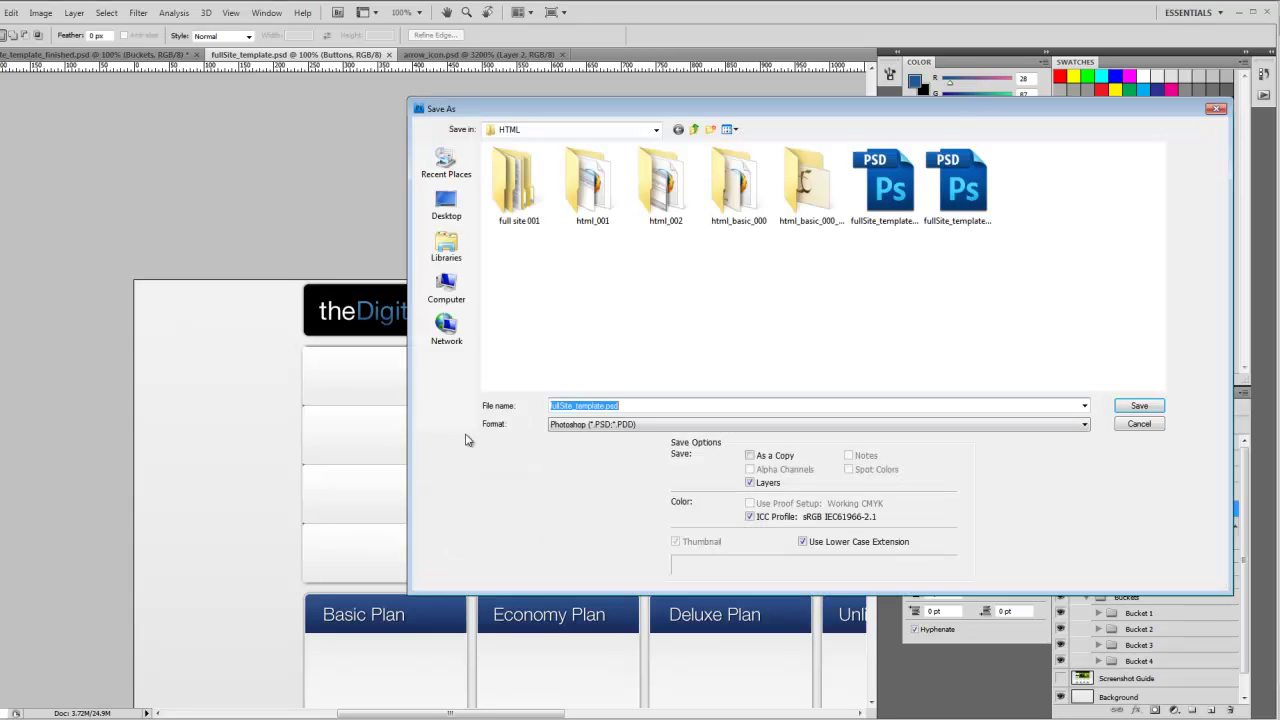
pyautogui.doubleClick(520, 200)
pyautogui.doubleClick(510, 165)
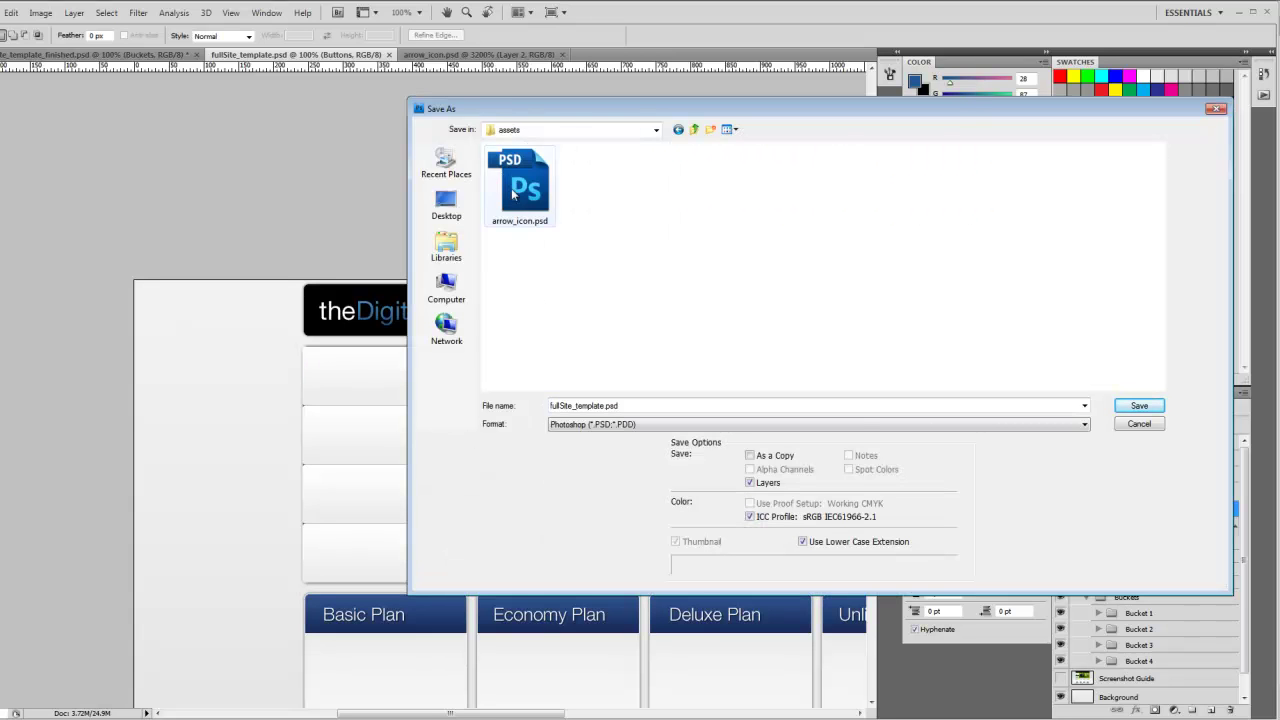
pyautogui.doubleClick(583, 407)
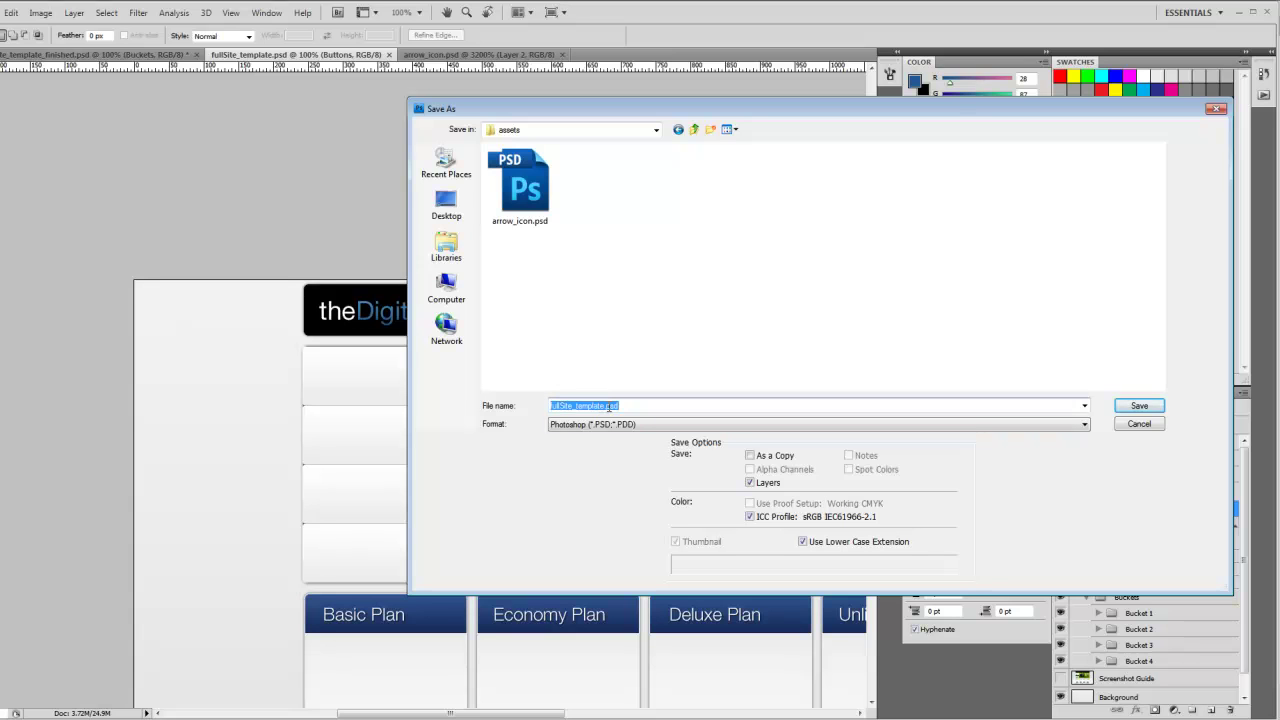
pyautogui.click(1139, 405)
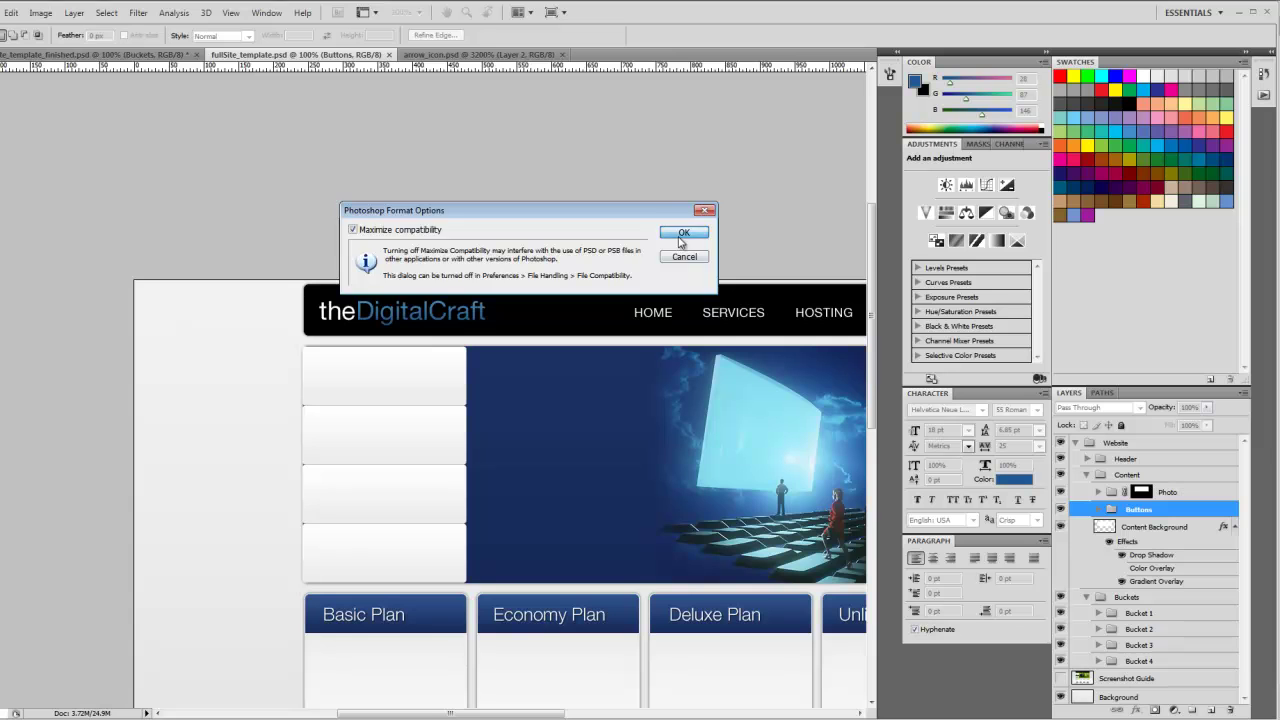
pyautogui.click(681, 232)
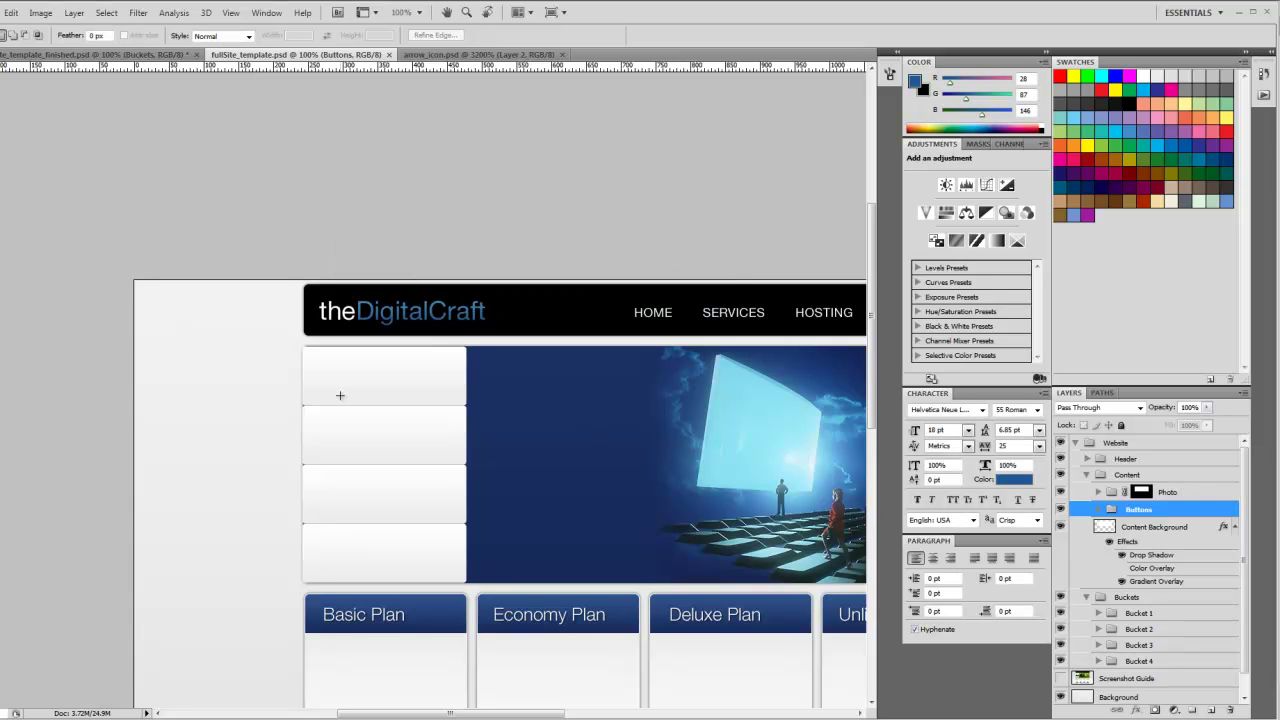
pyautogui.press('h')
pyautogui.moveTo(586, 443); pyautogui.dragTo(447, 380)
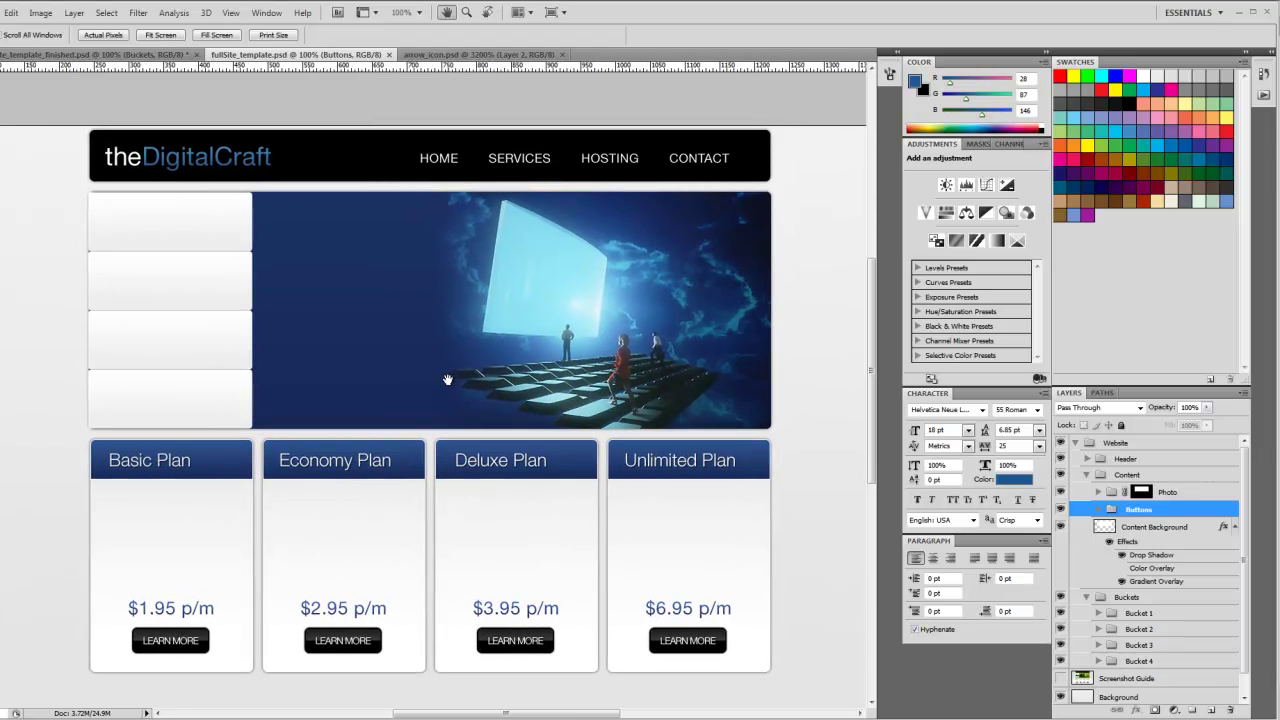